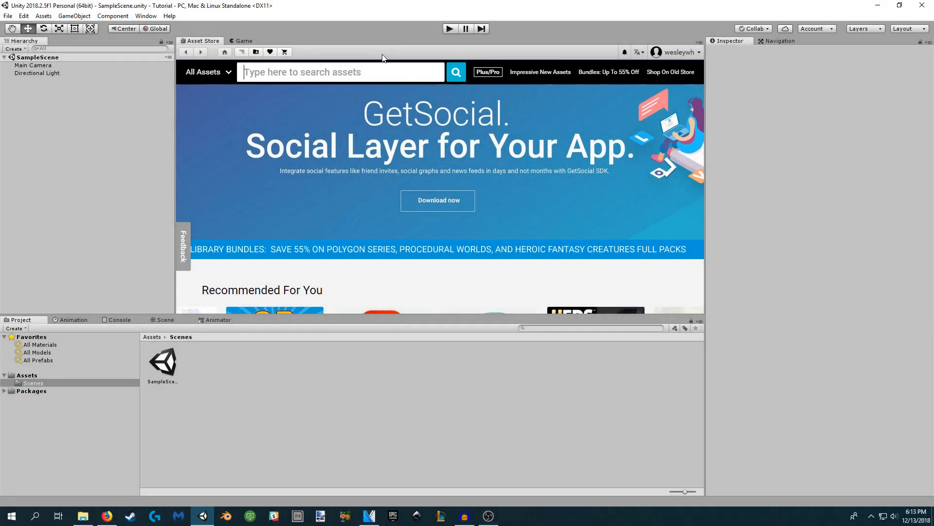
Find Third Person Controller - Shooter Template in the Asset Store with "invector shooter" and import it into the project, accepting the settings overwrite.
{"action": "type", "text": "invector shooter"}
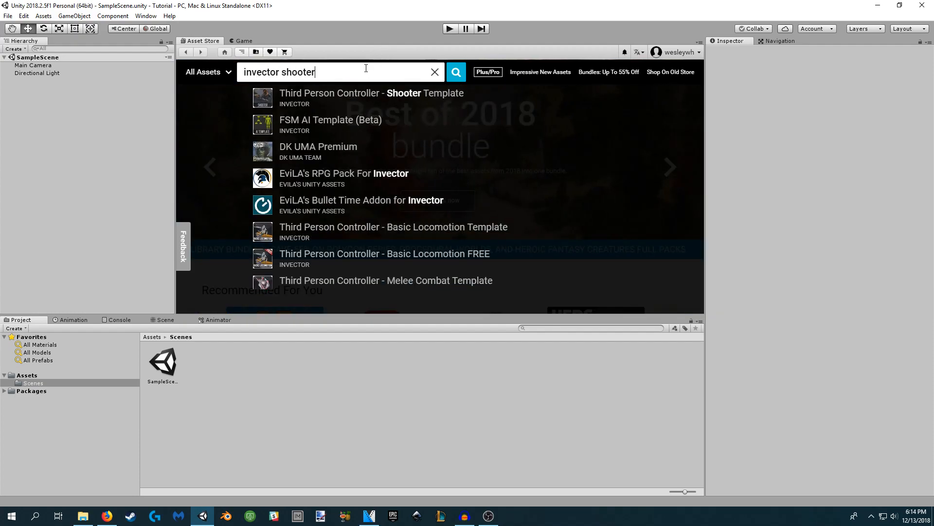
{"action": "left_click", "coordinate": [325, 94]}
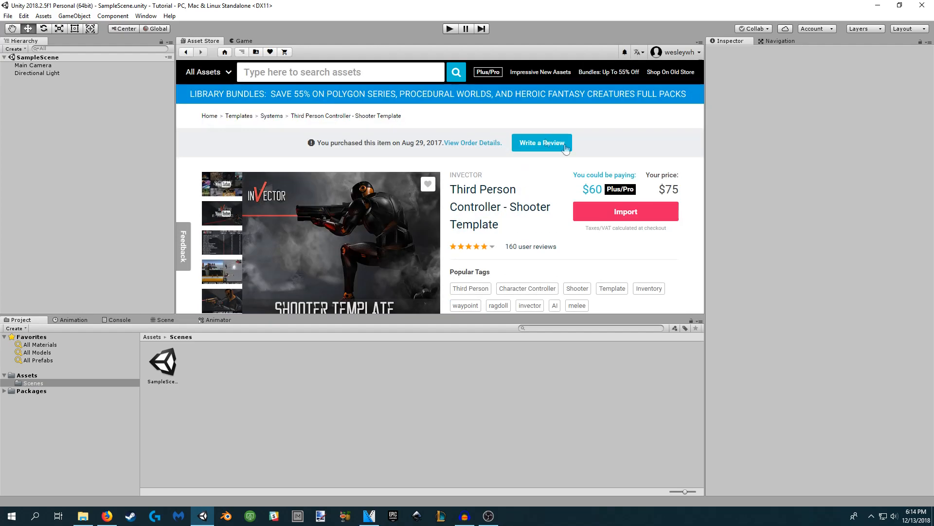
{"action": "left_click", "coordinate": [631, 214]}
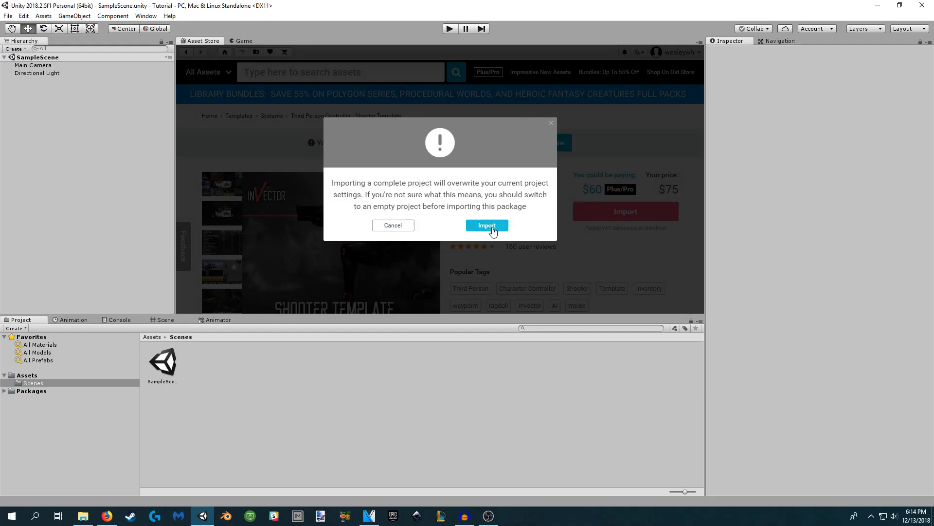
{"action": "left_click", "coordinate": [492, 228]}
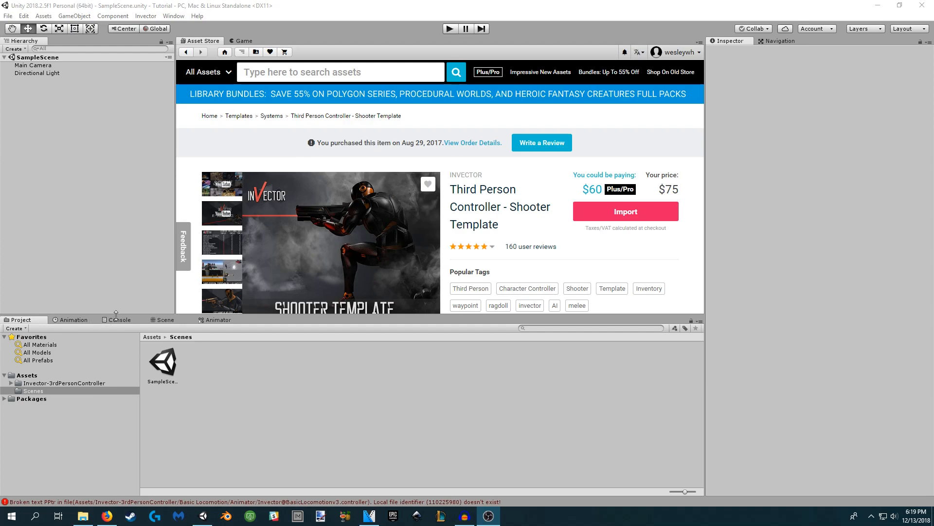
Clear all console messages and return to the project's asset files.
{"action": "left_click", "coordinate": [118, 320]}
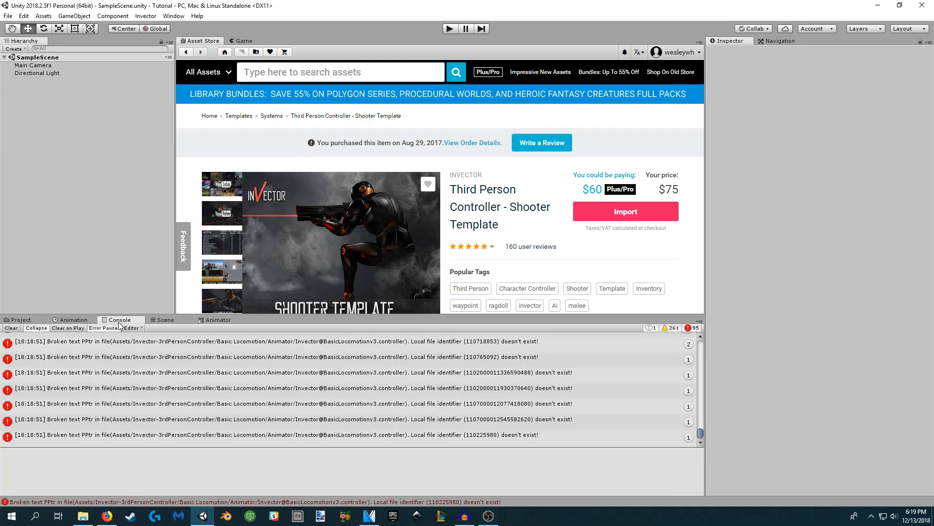
{"action": "left_click", "coordinate": [11, 328]}
{"action": "left_click", "coordinate": [20, 320]}
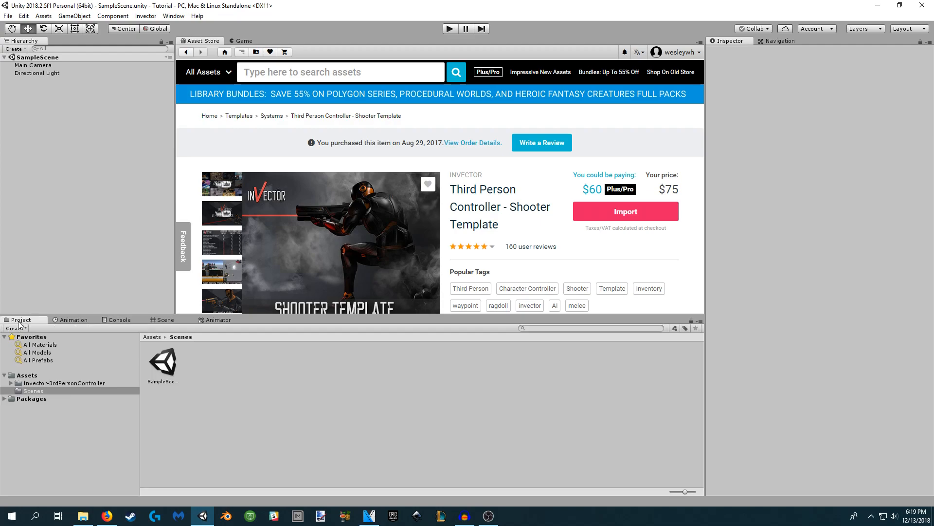
Search the Asset Store for "pun 2" and open the PUN 2 - FREE asset page.
{"action": "left_click", "coordinate": [348, 73]}
{"action": "type", "text": "pun2"}
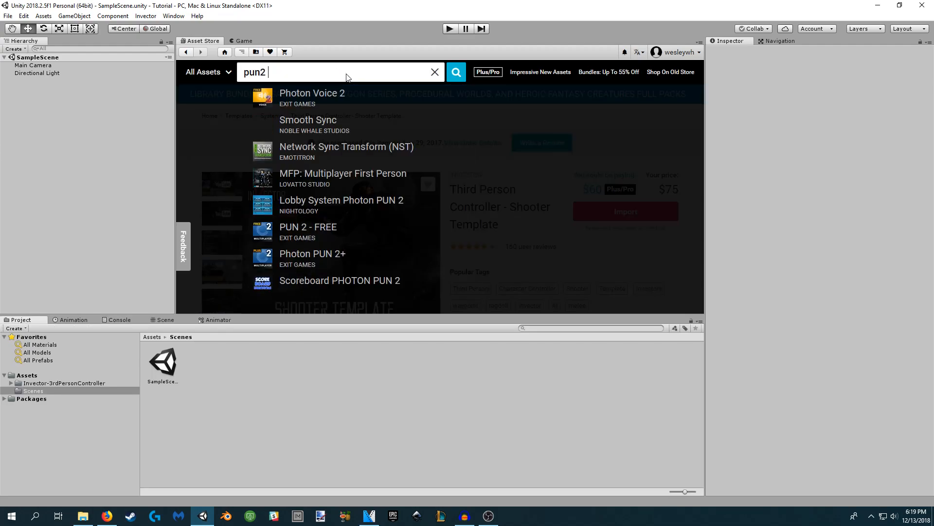
{"action": "key", "text": "BackSpace"}
{"action": "type", "text": "2"}
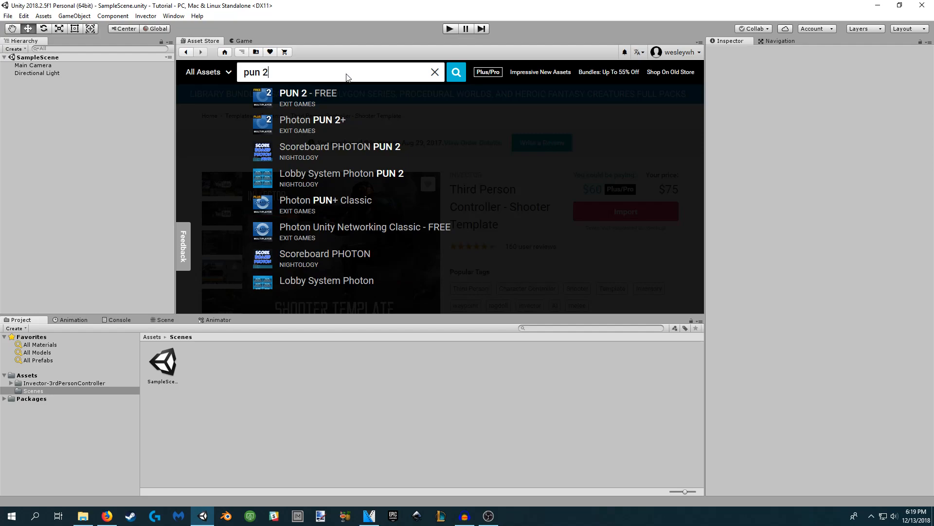
{"action": "left_click", "coordinate": [292, 92]}
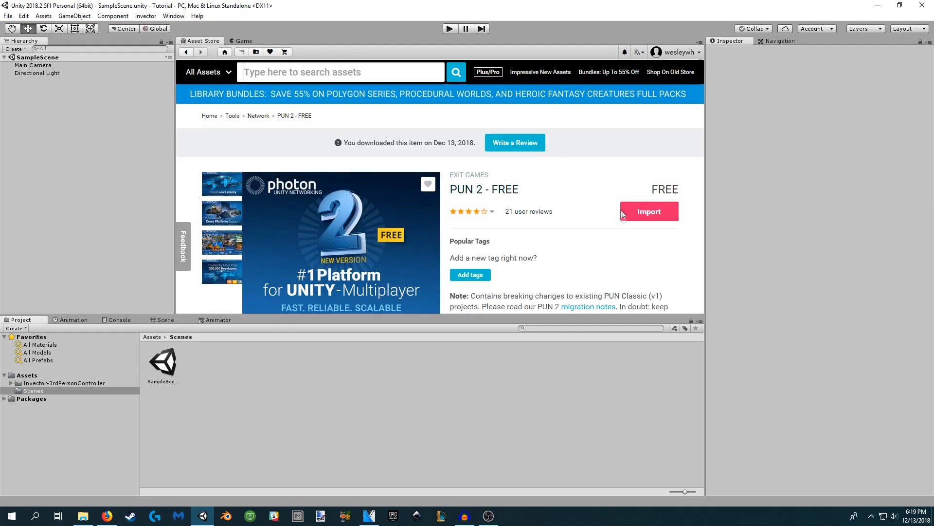
Import the complete Photon folder of the PUN 2 - FREE package into the project.
{"action": "left_click", "coordinate": [656, 214]}
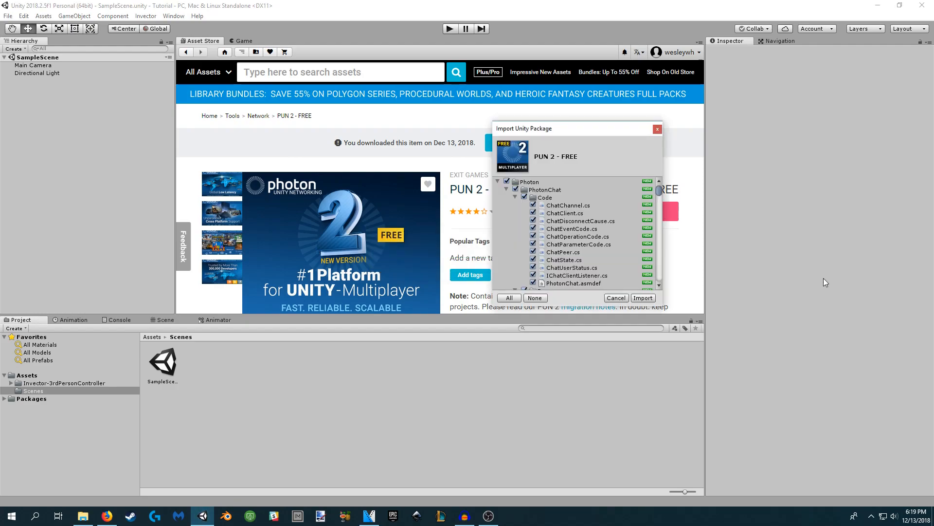
{"action": "left_click", "coordinate": [497, 181]}
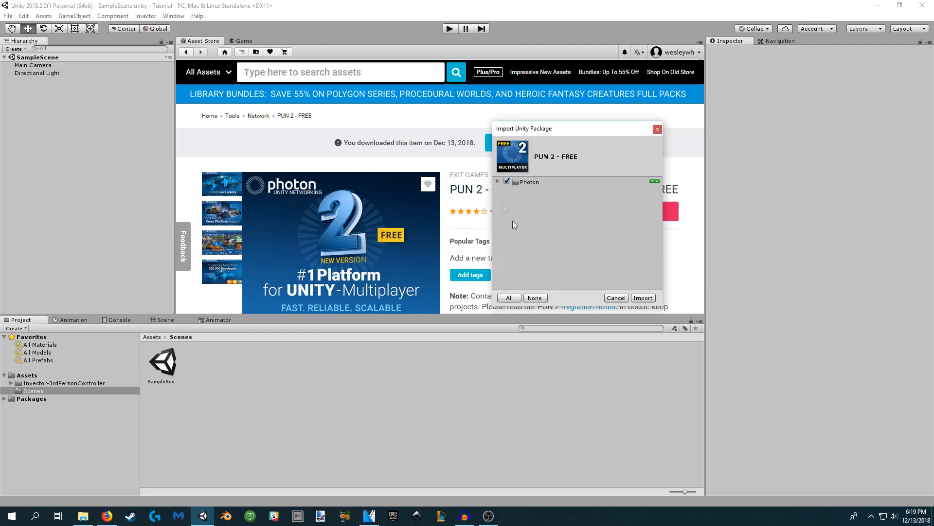
{"action": "left_click", "coordinate": [643, 297]}
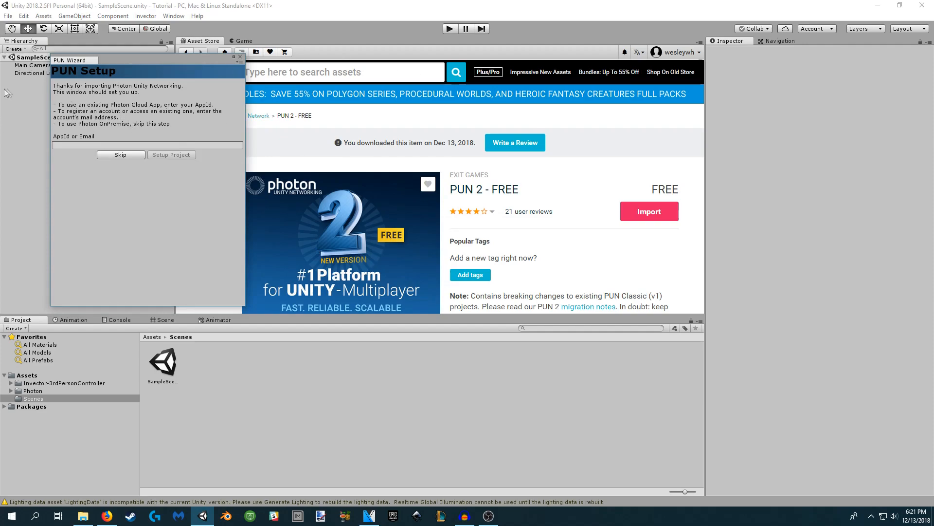
Move the PUN Setup window to the middle of the workspace and activate its AppId or Email field.
{"action": "left_click_drag", "start_coordinate": [155, 57], "coordinate": [487, 149]}
{"action": "left_click", "coordinate": [450, 236]}
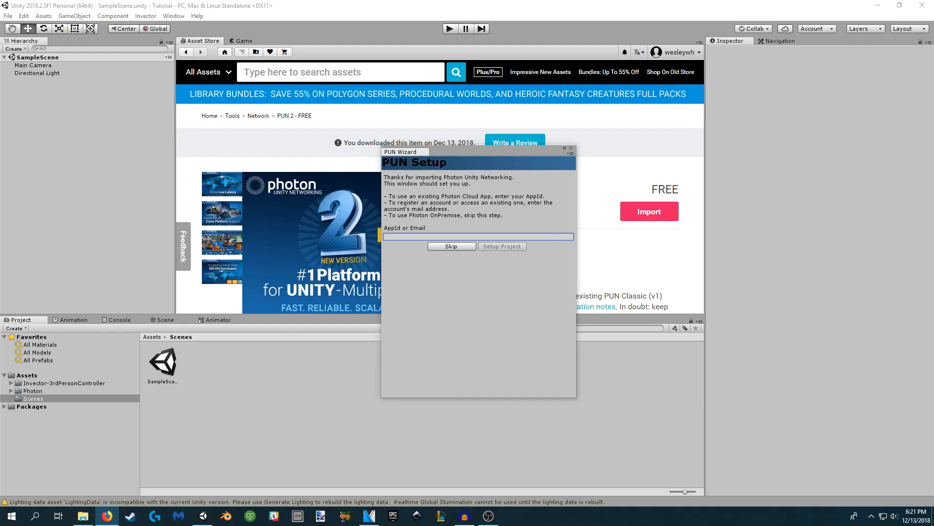
Switch to Firefox, open the forum thread on Unet and Photon PUN 2 Multiplayer Scripts, and follow its Photon PUN releases link to GitHub.
{"action": "left_click_drag", "start_coordinate": [933, 44], "coordinate": [434, 67]}
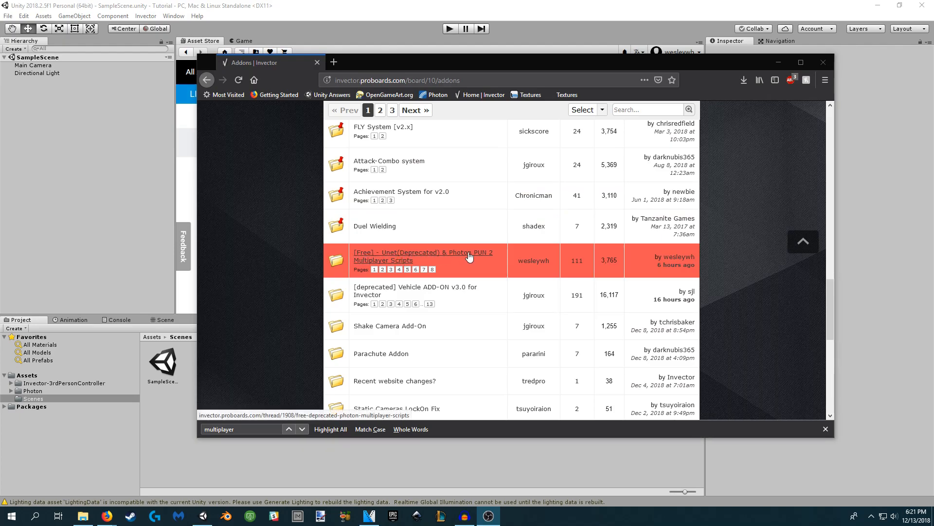
{"action": "left_click", "coordinate": [396, 254]}
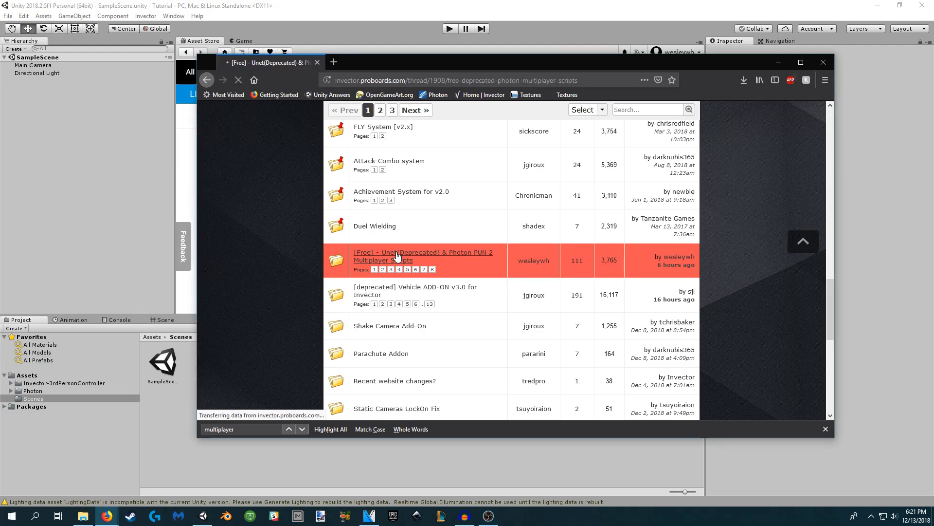
{"action": "scroll", "coordinate": [292, 270], "scroll_direction": "down", "scroll_amount": 3}
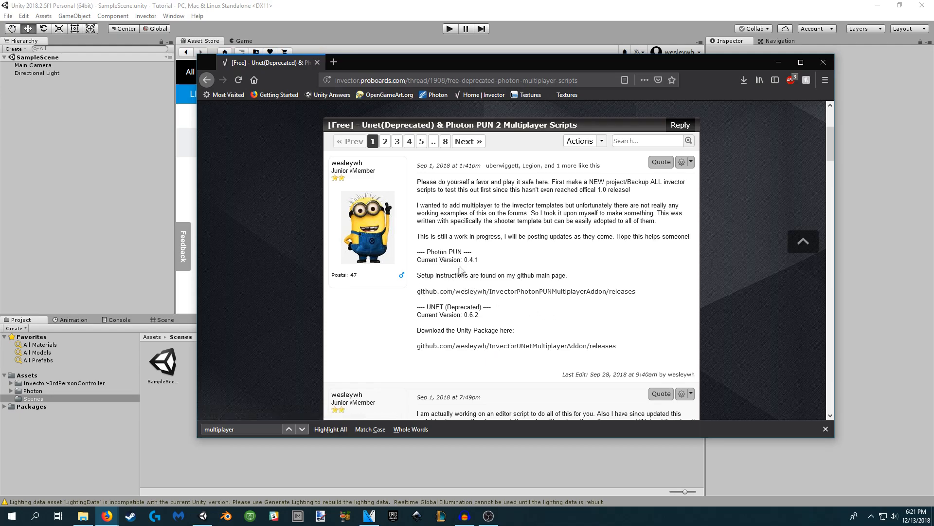
{"action": "left_click_drag", "start_coordinate": [472, 262], "coordinate": [480, 263]}
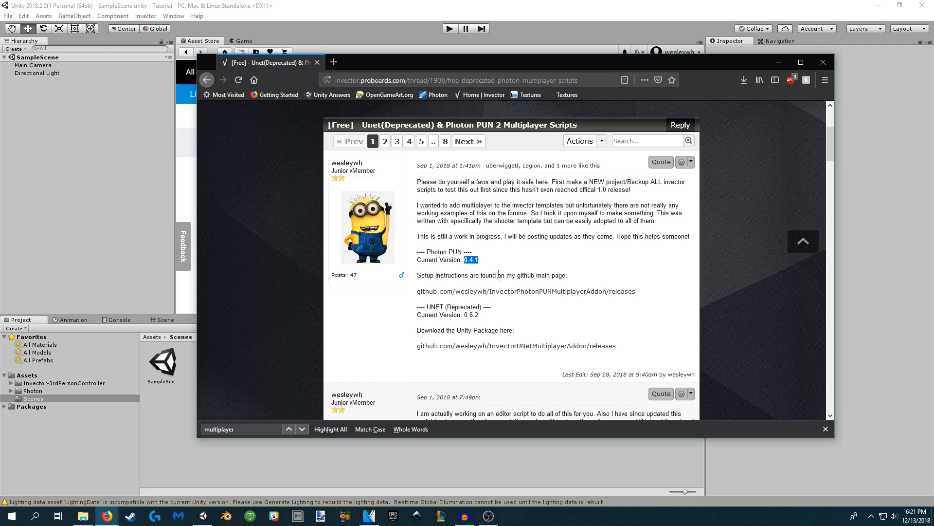
{"action": "left_click", "coordinate": [476, 295]}
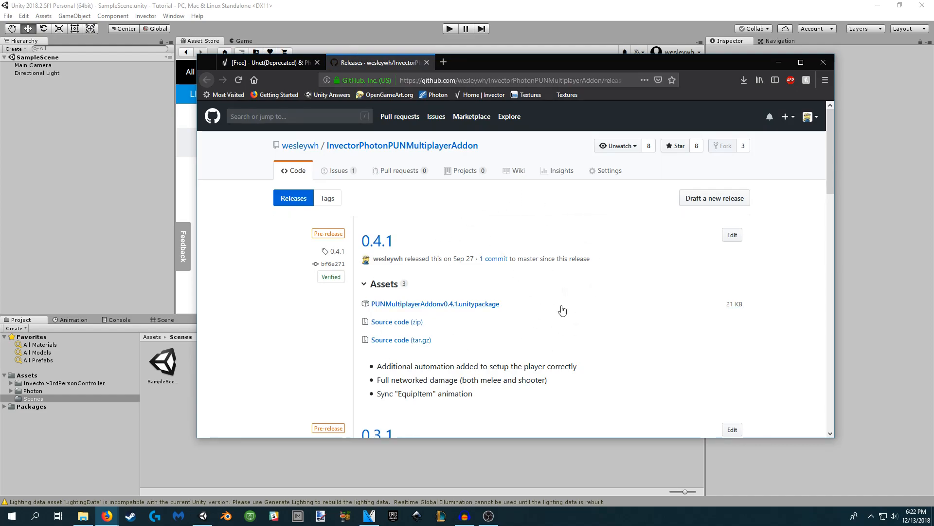
Go to the InvectorPhotonPUNMultiplayerAddon repository's main page and open the README's photonengine.com/pun link in a new tab.
{"action": "left_click", "coordinate": [403, 149]}
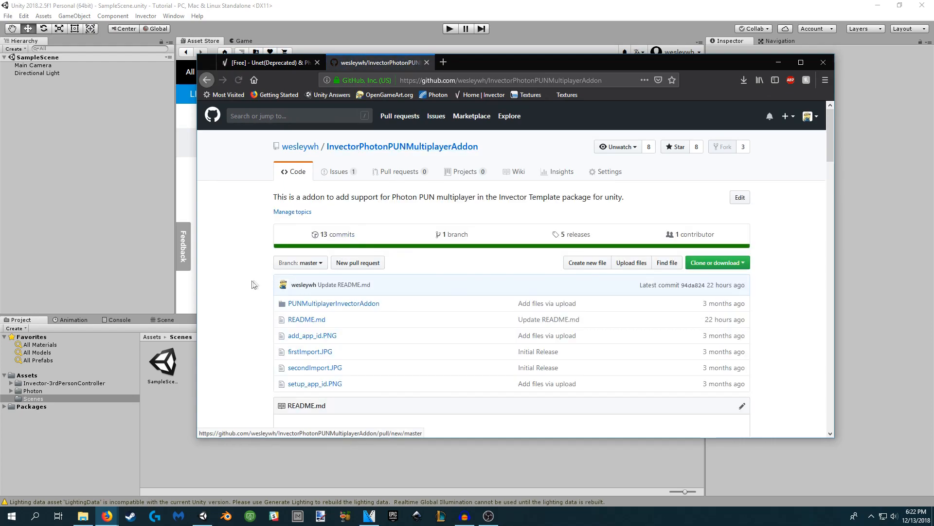
{"action": "scroll", "coordinate": [255, 284], "scroll_direction": "down", "scroll_amount": 5}
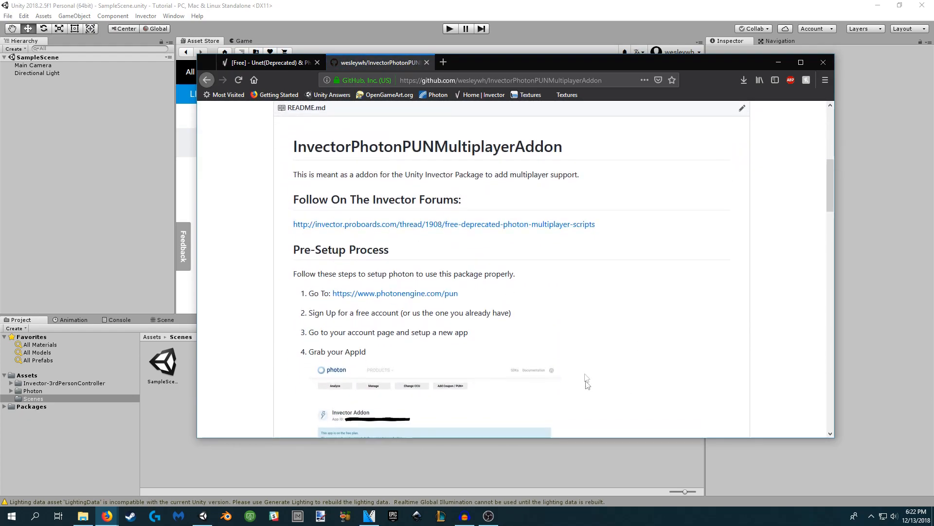
{"action": "scroll", "coordinate": [552, 308], "scroll_direction": "down", "scroll_amount": 2}
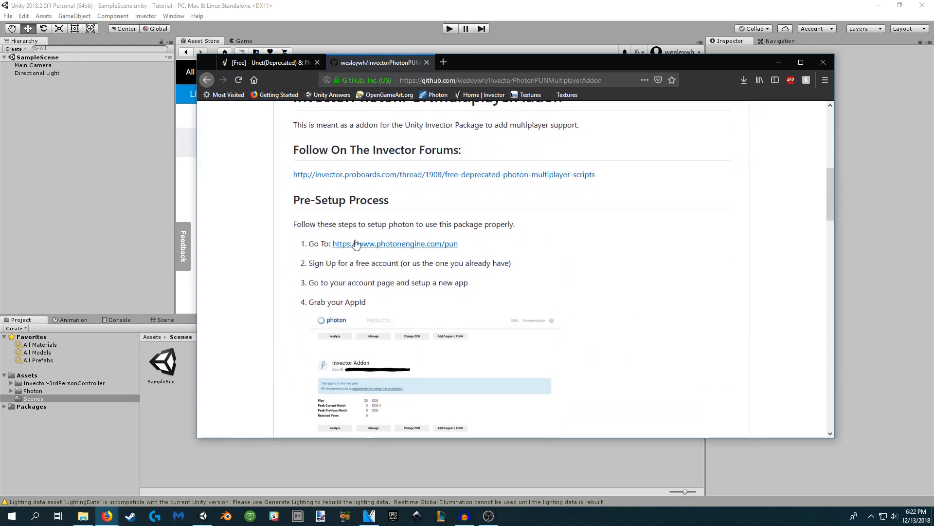
{"action": "middle_click", "coordinate": [401, 249]}
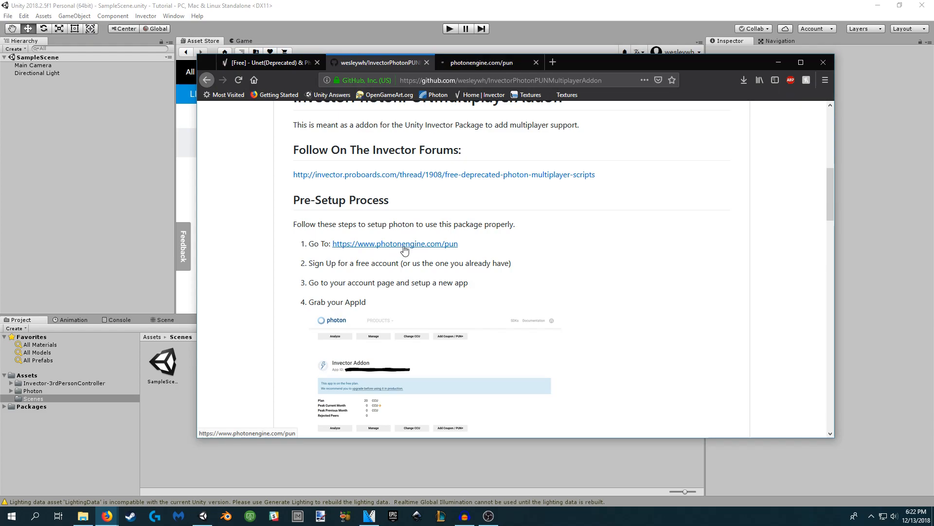
{"action": "key", "text": "ctrl+Tab"}
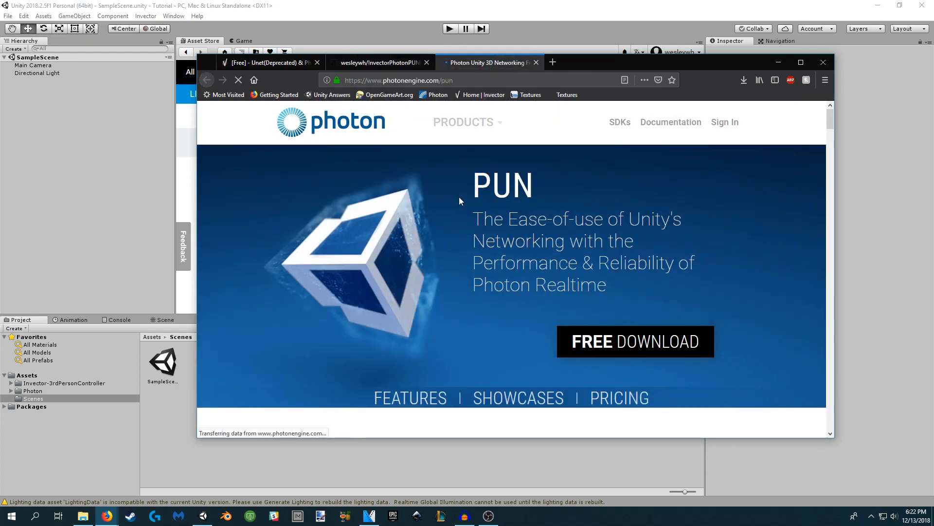
Sign in to the Photon dashboard with the account's e-mail and password, completing the robot check.
{"action": "left_click", "coordinate": [730, 123]}
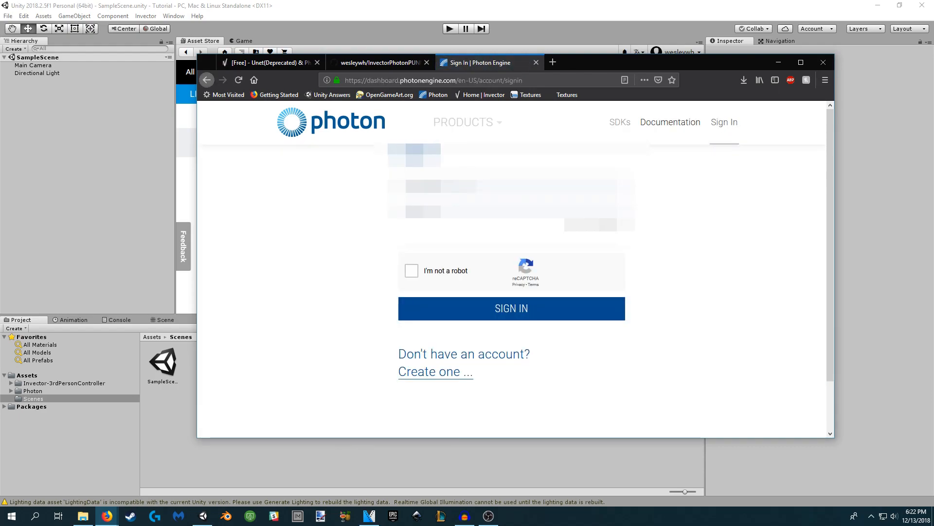
{"action": "left_click", "coordinate": [464, 188]}
{"action": "left_click", "coordinate": [467, 199]}
{"action": "key", "text": "Tab"}
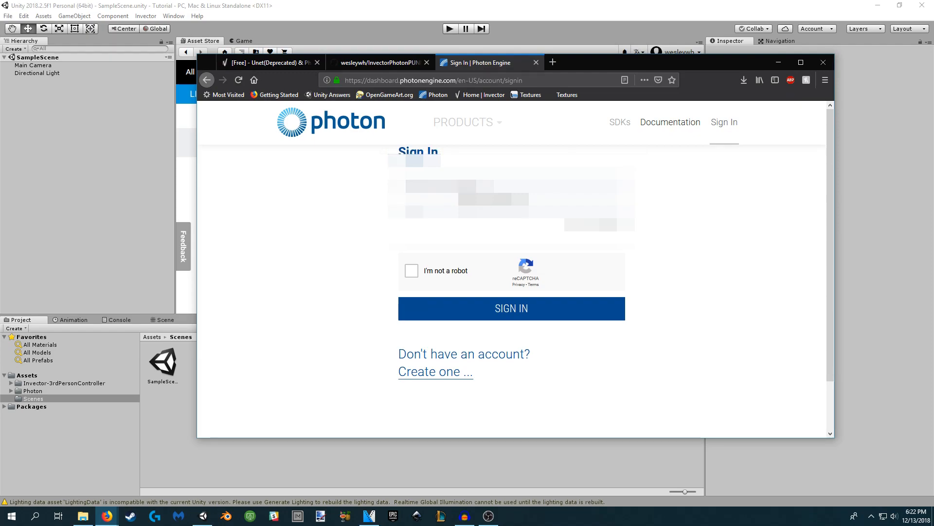
{"action": "type", "text": "••••••••"}
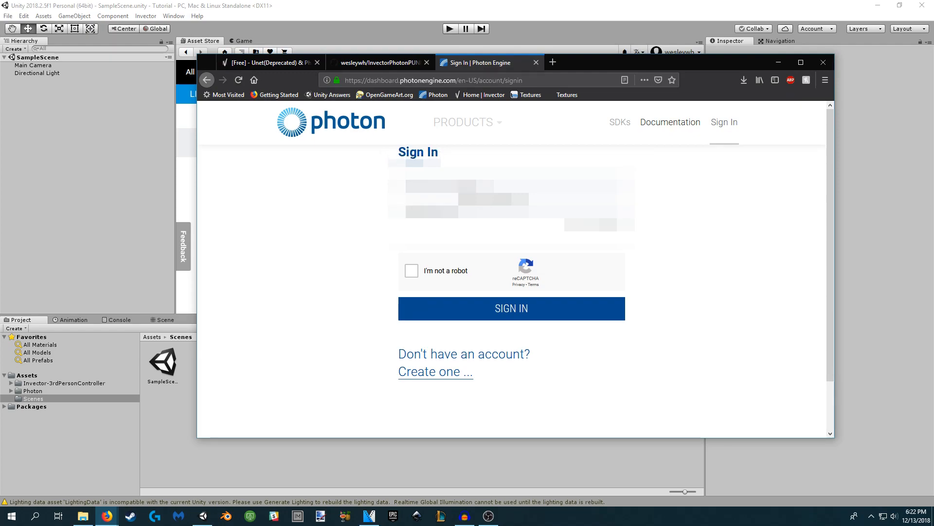
{"action": "left_click", "coordinate": [411, 270]}
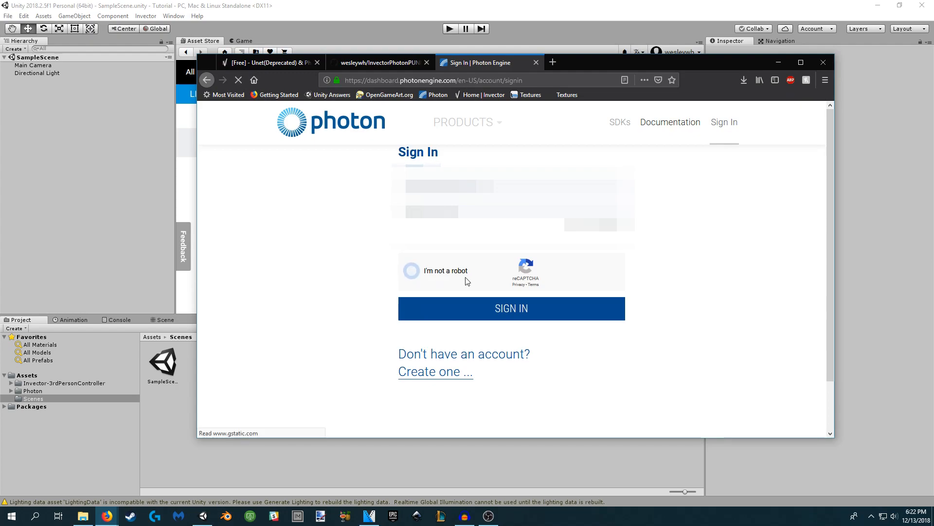
{"action": "left_click", "coordinate": [521, 316]}
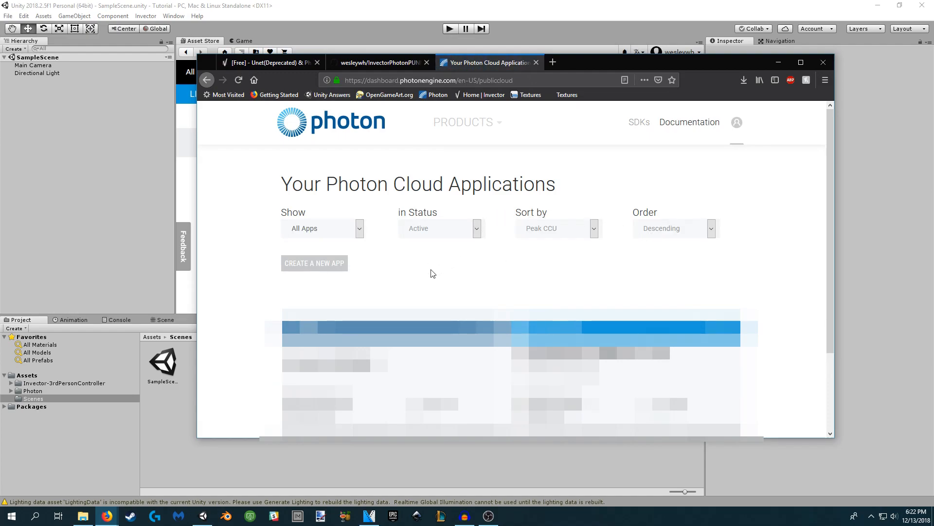
Create a new Photon Cloud application of type Photon Realtime named "Tutorial" and locate it in the application list.
{"action": "left_click", "coordinate": [311, 268]}
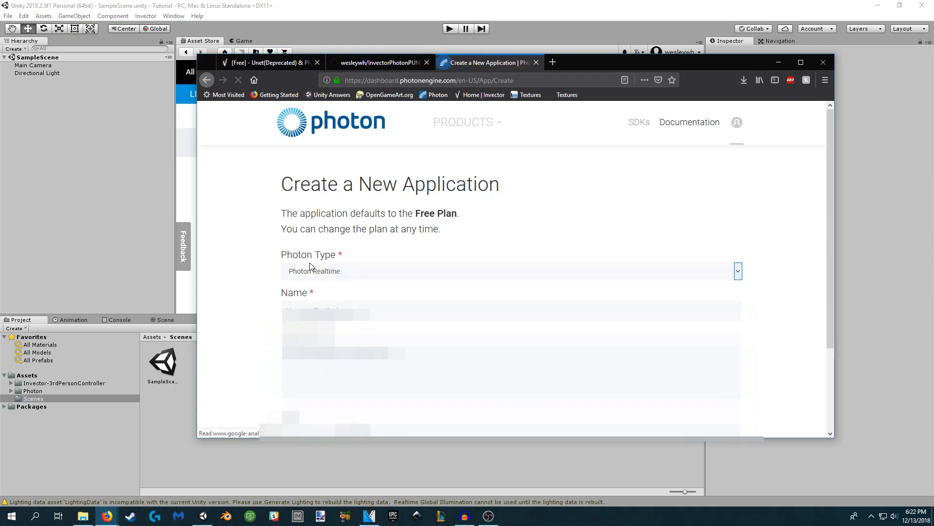
{"action": "left_click", "coordinate": [364, 276]}
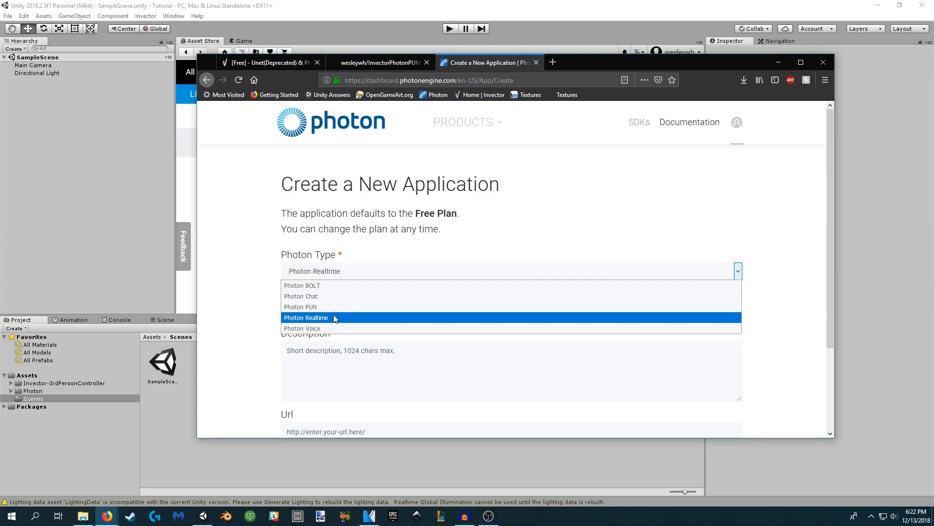
{"action": "left_click", "coordinate": [309, 318]}
{"action": "left_click", "coordinate": [362, 314]}
{"action": "type", "text": "Tuti"}
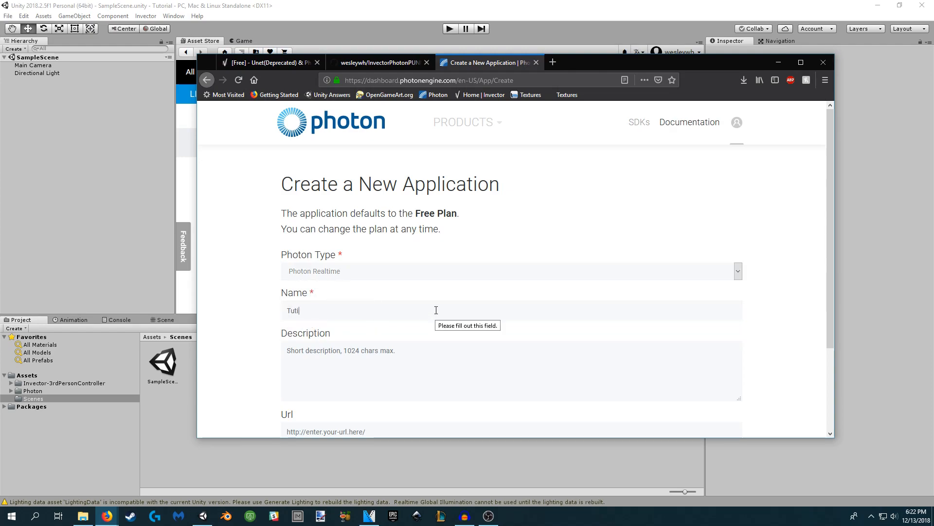
{"action": "key", "text": "BackSpace"}
{"action": "type", "text": "o"}
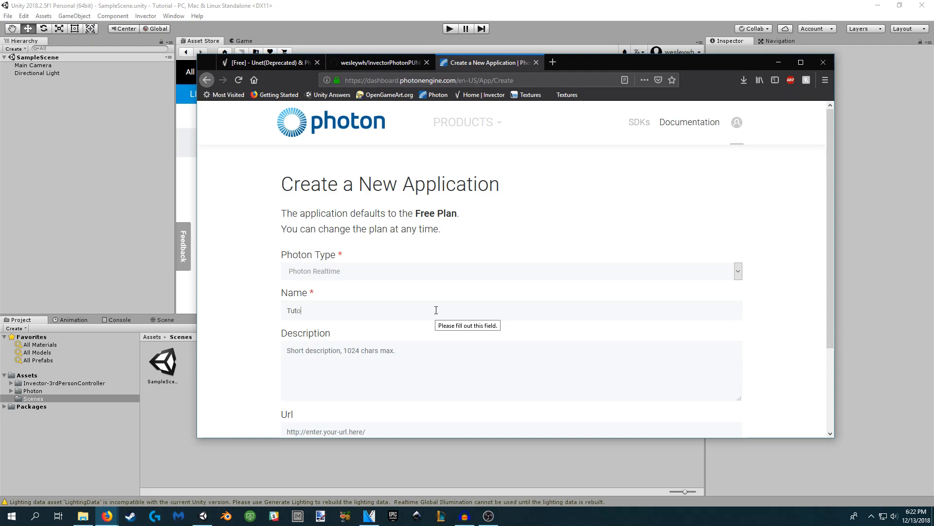
{"action": "type", "text": "rial"}
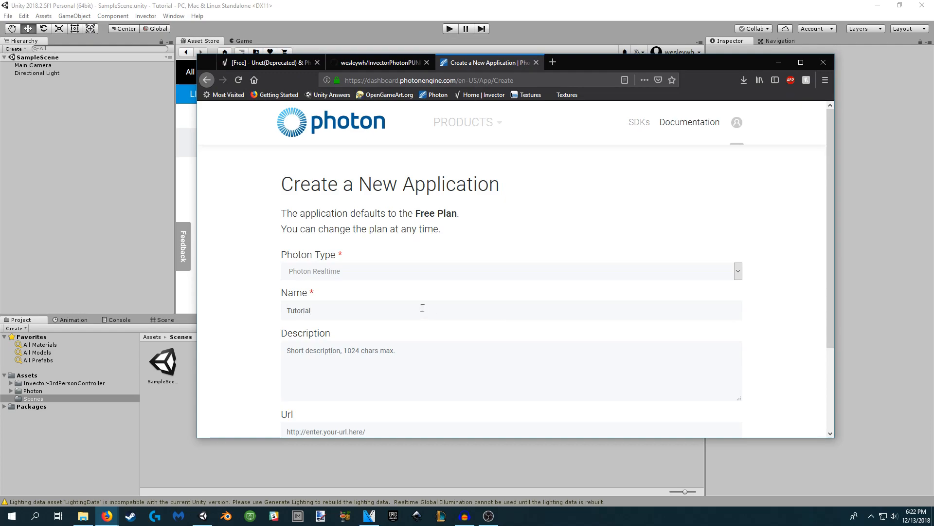
{"action": "scroll", "coordinate": [263, 329], "scroll_direction": "down", "scroll_amount": 3}
{"action": "left_click", "coordinate": [296, 356]}
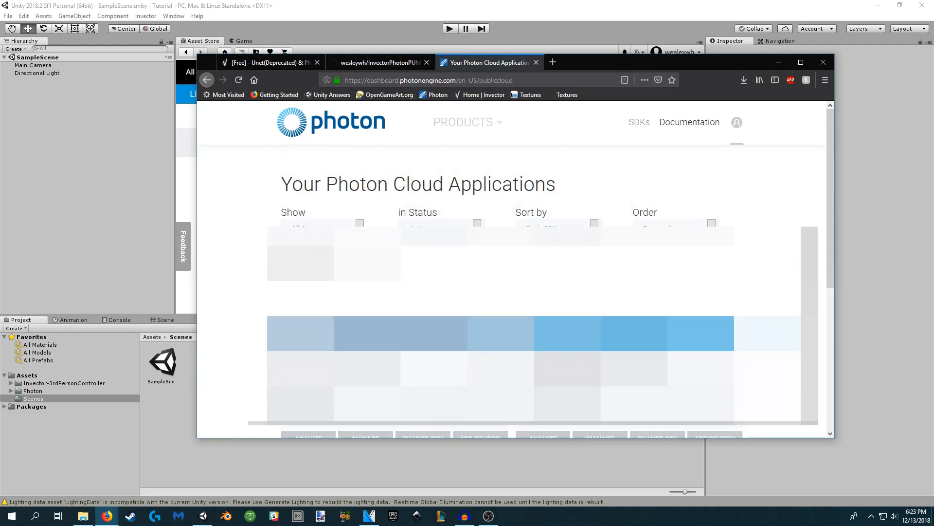
{"action": "scroll", "coordinate": [486, 292], "scroll_direction": "down", "scroll_amount": 3}
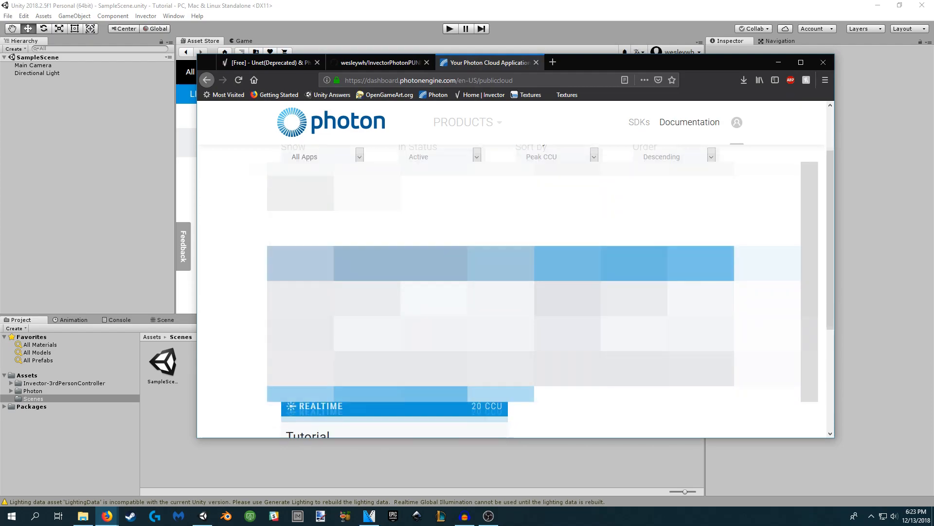
In Unity, paste the Tutorial application's AppId into PUN Setup, apply it to the project, close the wizard and collapse the Photon folder.
{"action": "scroll", "coordinate": [271, 274], "scroll_direction": "down", "scroll_amount": 3}
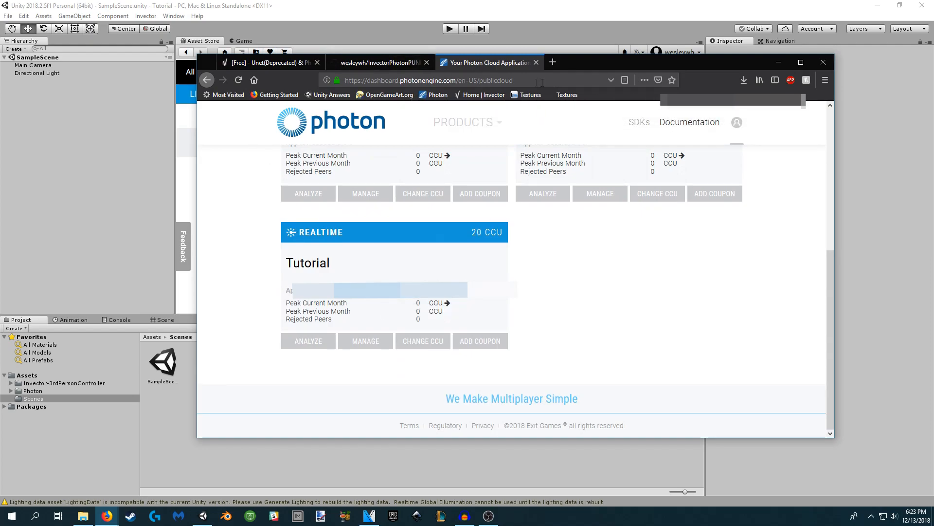
{"action": "left_click", "coordinate": [584, 14]}
{"action": "key", "text": "ctrl+v"}
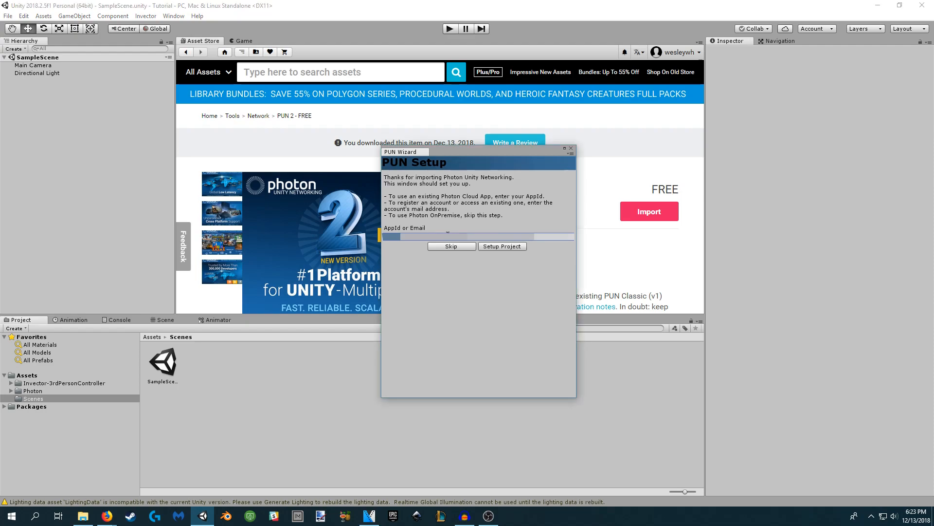
{"action": "left_click", "coordinate": [503, 246]}
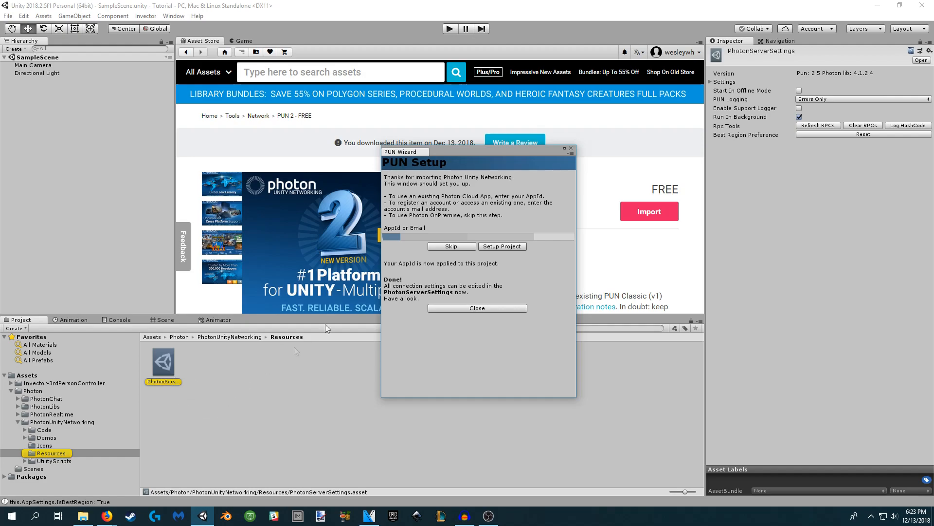
{"action": "left_click", "coordinate": [571, 149]}
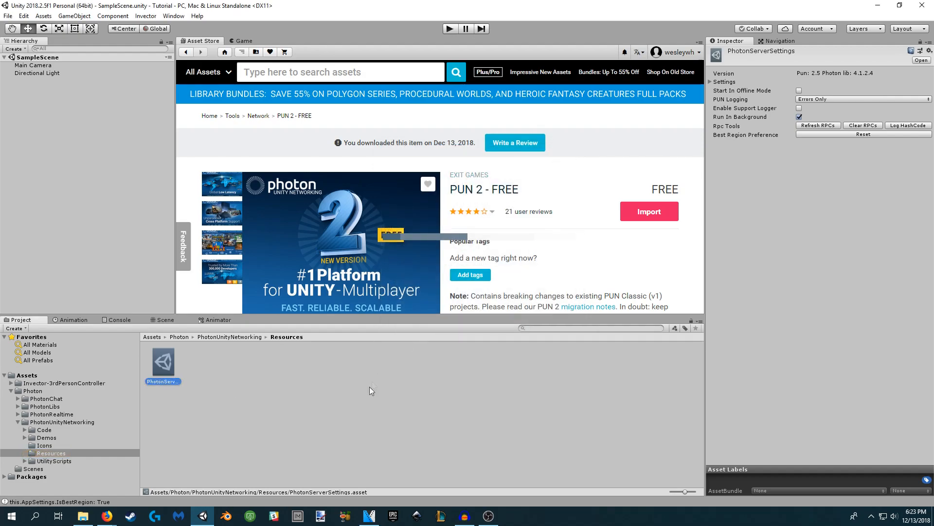
{"action": "left_click", "coordinate": [20, 391]}
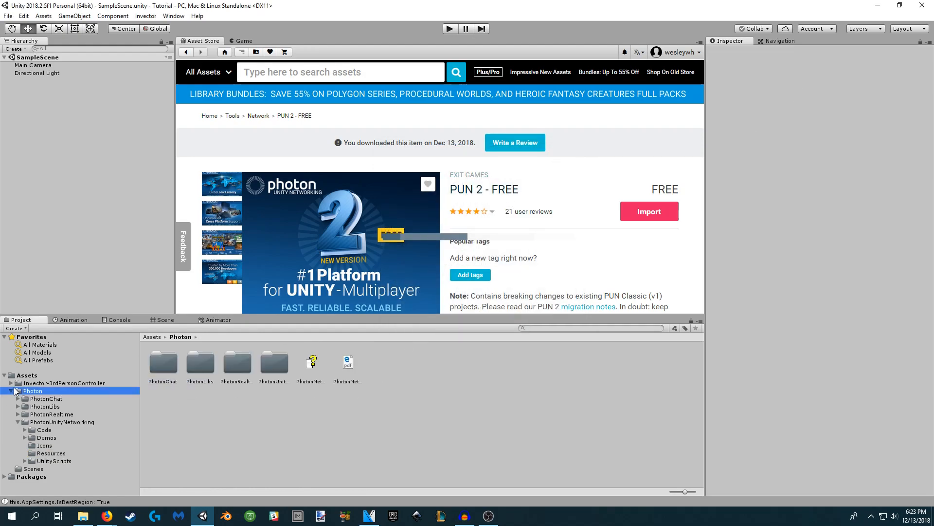
{"action": "left_click", "coordinate": [11, 391]}
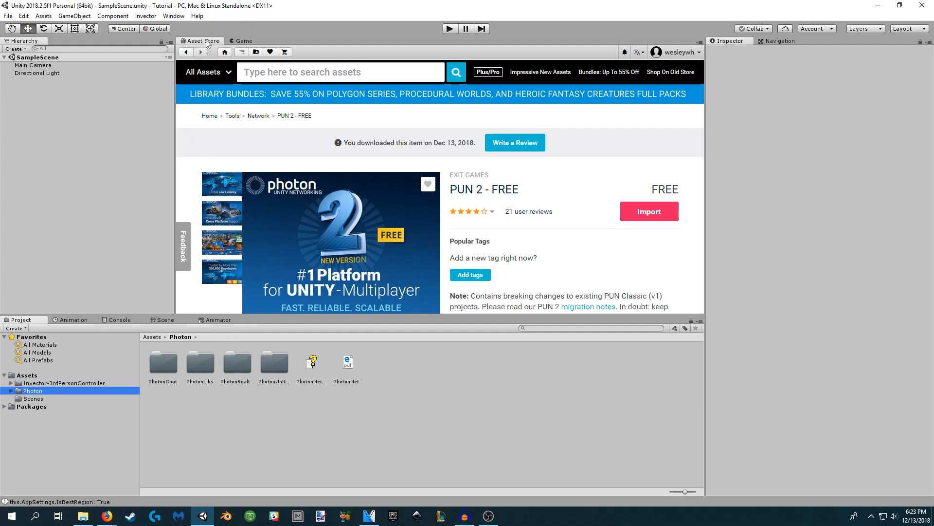
{"action": "left_click", "coordinate": [168, 16]}
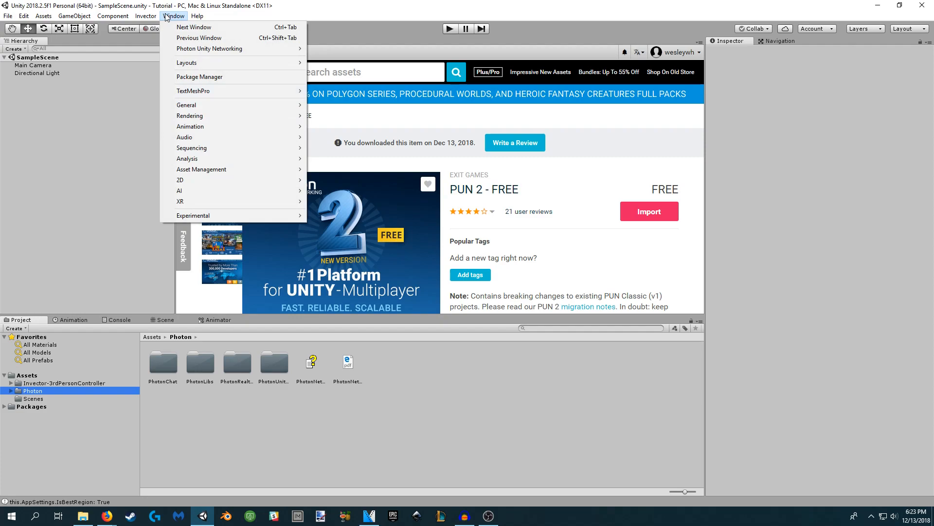
{"action": "mouse_move", "coordinate": [150, 22]}
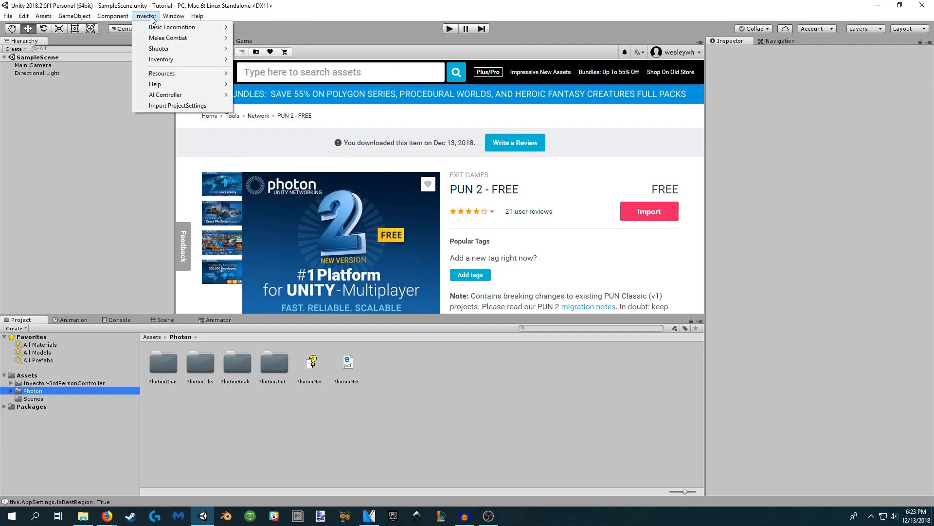
{"action": "mouse_move", "coordinate": [188, 17]}
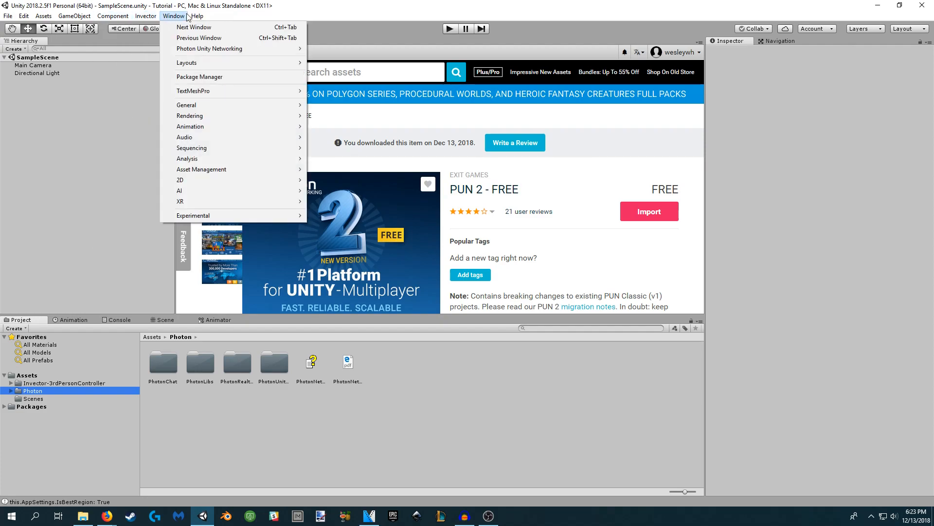
{"action": "left_click", "coordinate": [160, 19]}
{"action": "left_click", "coordinate": [150, 19]}
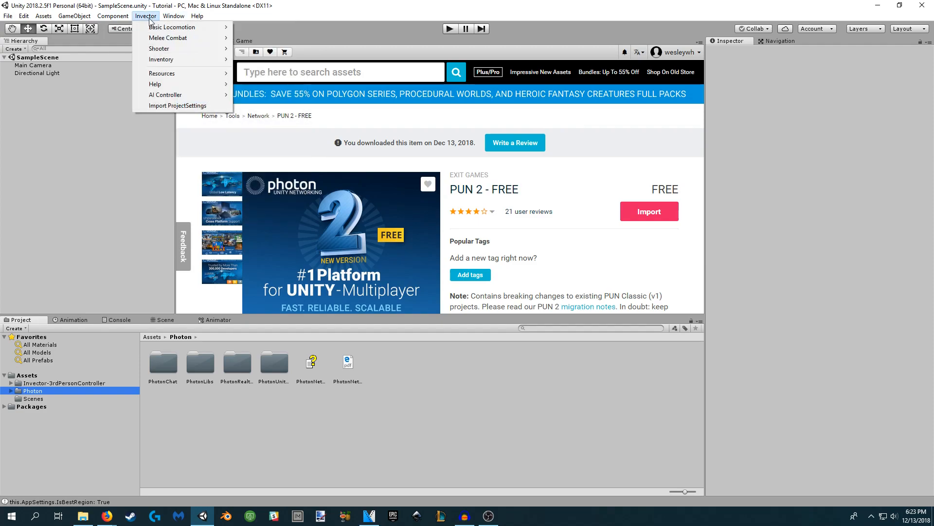
{"action": "left_click", "coordinate": [28, 392]}
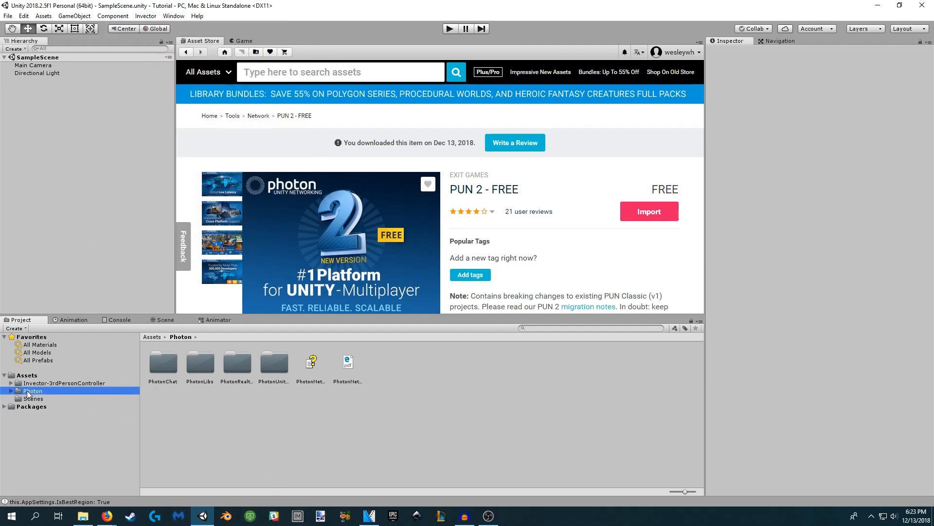
Reopen the PUN Wizard and use it to locate the PhotonServerSettings asset.
{"action": "left_click", "coordinate": [145, 16]}
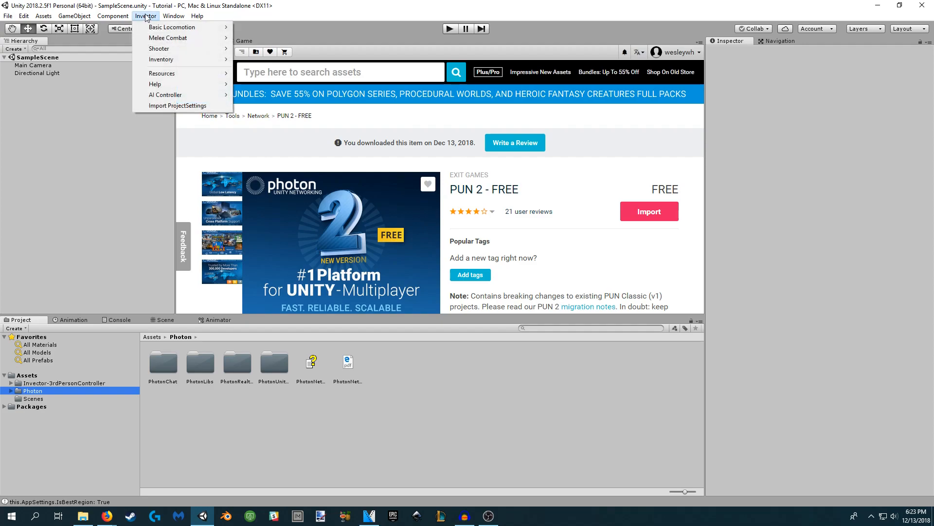
{"action": "mouse_move", "coordinate": [176, 18]}
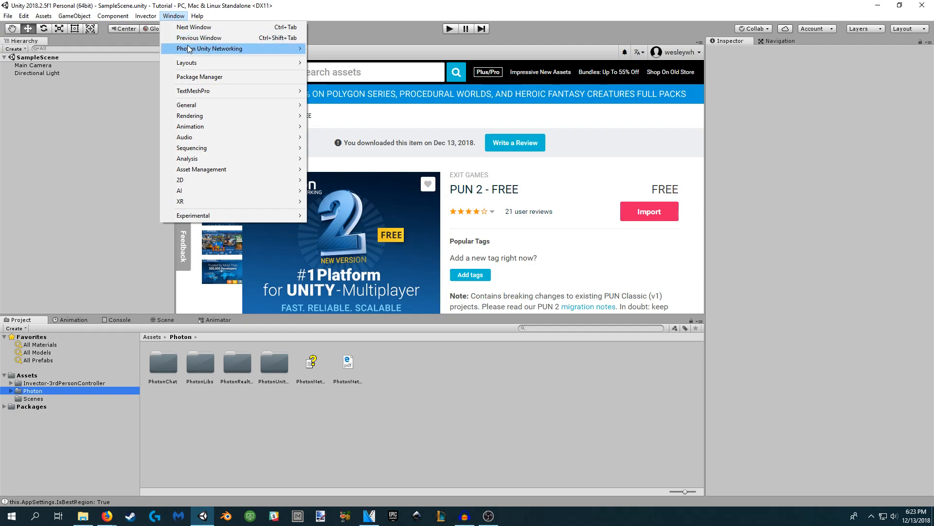
{"action": "mouse_move", "coordinate": [189, 49]}
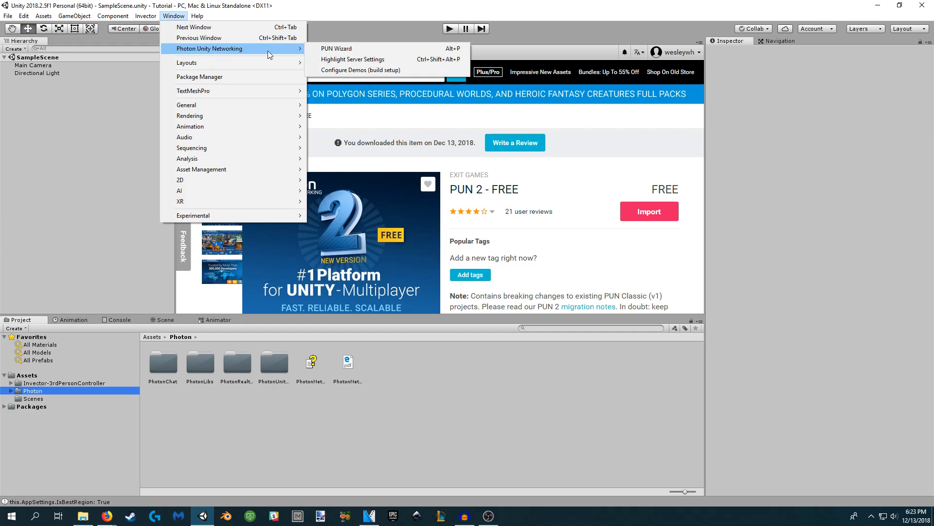
{"action": "left_click", "coordinate": [342, 54]}
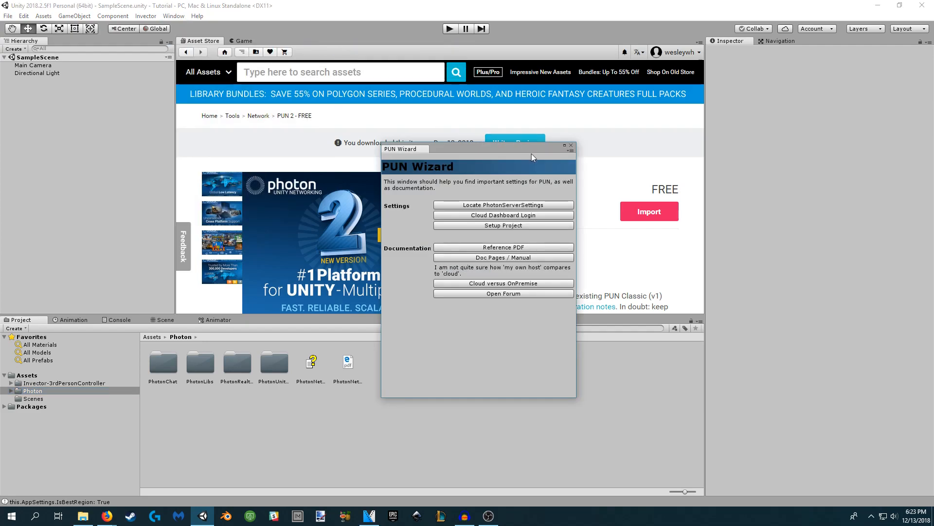
{"action": "left_click", "coordinate": [526, 205]}
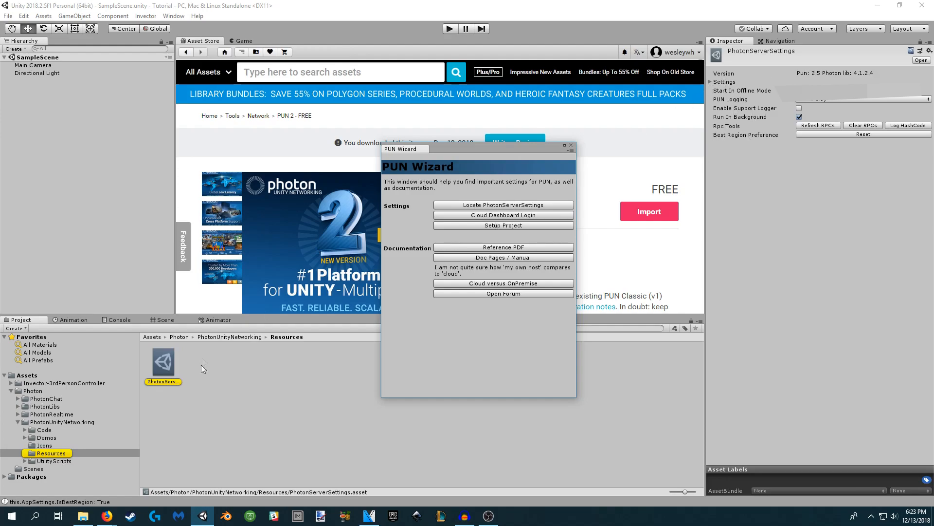
Expand Settings in PhotonServerSettings to check the App Id Realtime and Port fields, then close the PUN Wizard and collapse the Photon folder.
{"action": "left_click", "coordinate": [712, 82]}
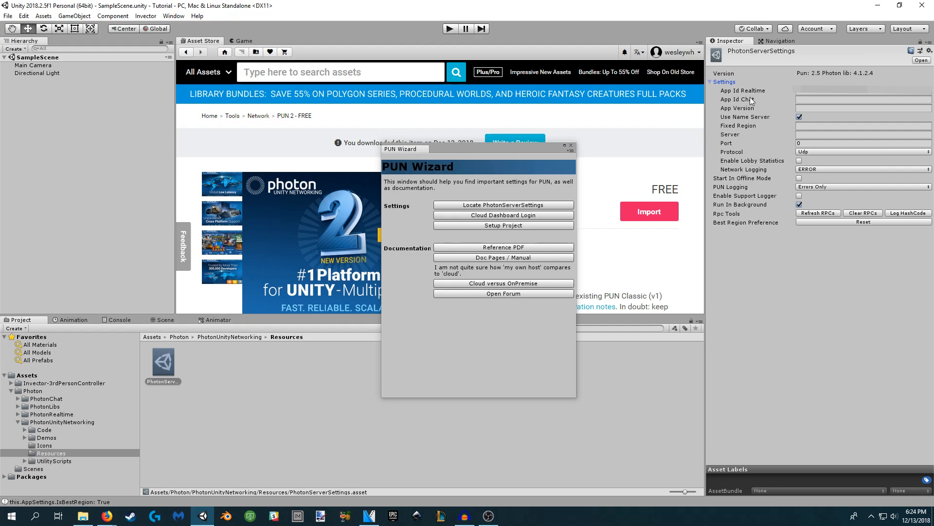
{"action": "left_click", "coordinate": [800, 92]}
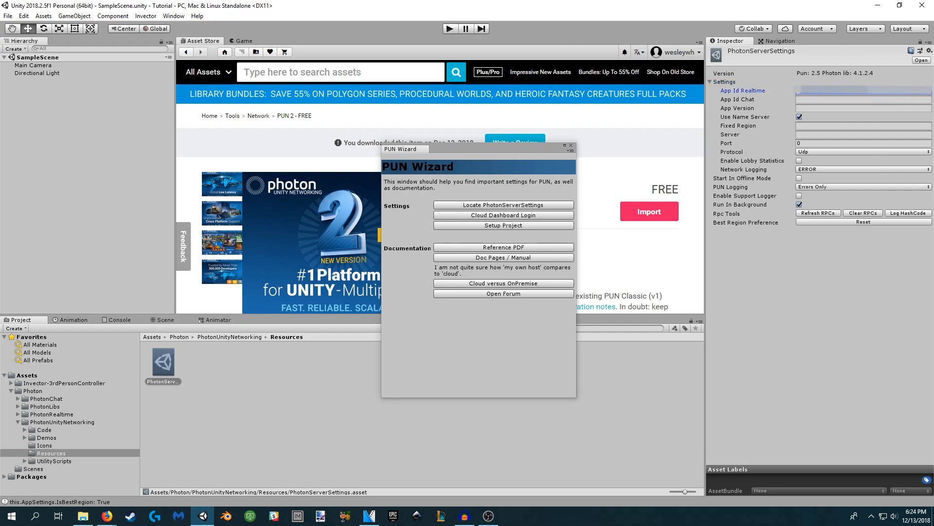
{"action": "left_click", "coordinate": [803, 143]}
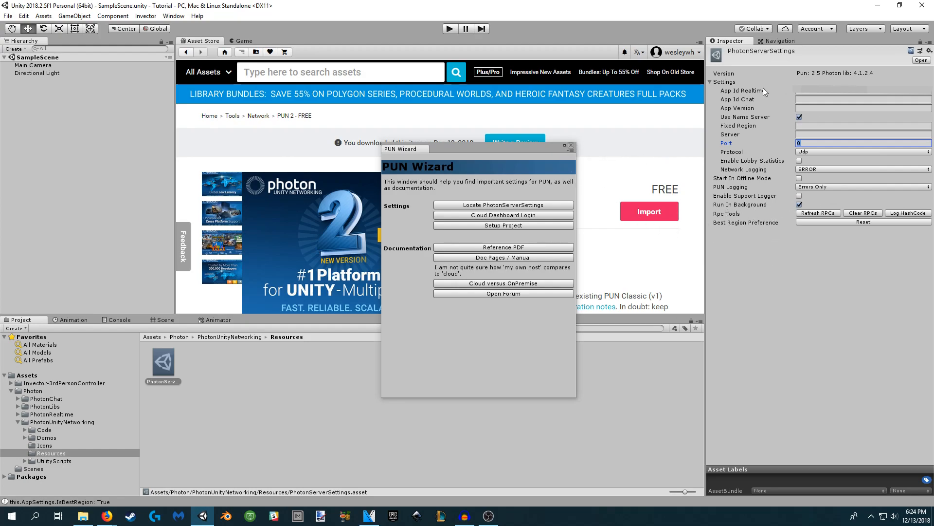
{"action": "left_click", "coordinate": [571, 145]}
{"action": "left_click", "coordinate": [11, 391]}
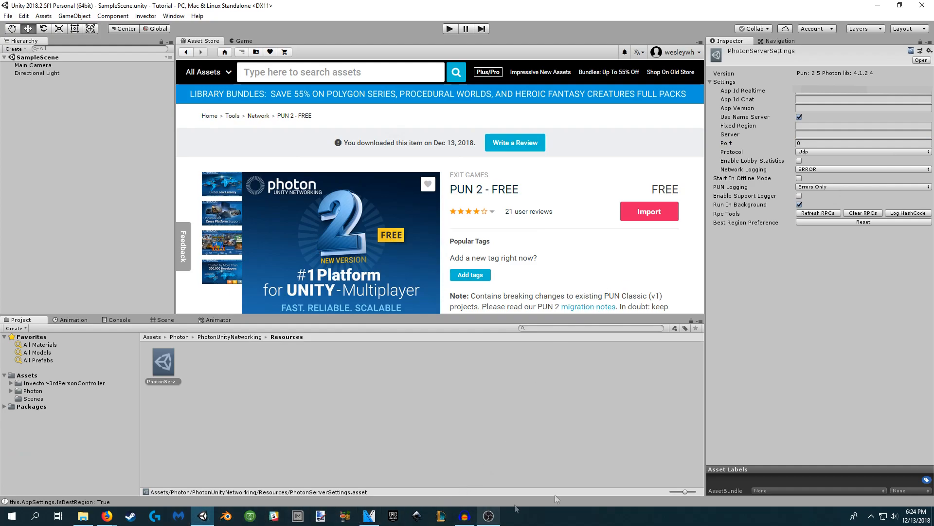
Switch to Firefox, open the InvectorPhotonPUNMultiplayerAddon repository's releases and look through the available versions.
{"action": "left_click", "coordinate": [108, 516]}
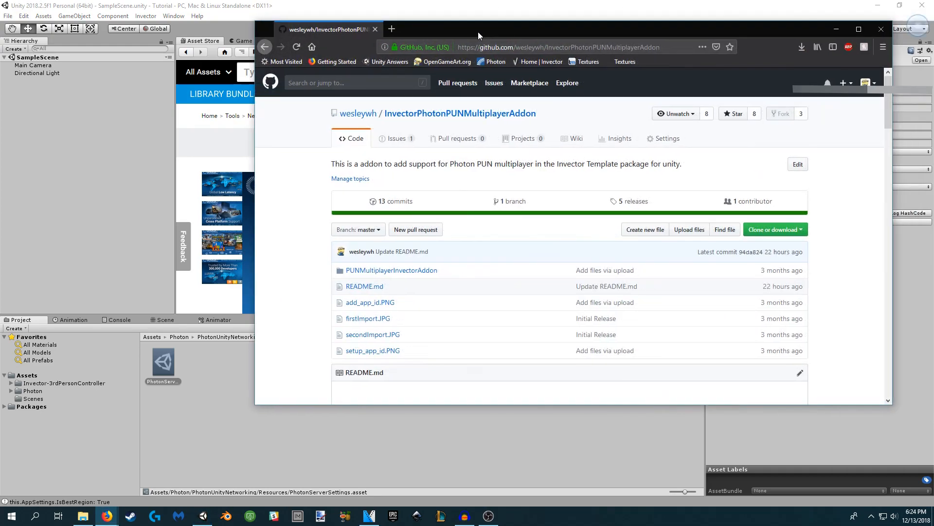
{"action": "left_click_drag", "start_coordinate": [478, 31], "coordinate": [452, 65]}
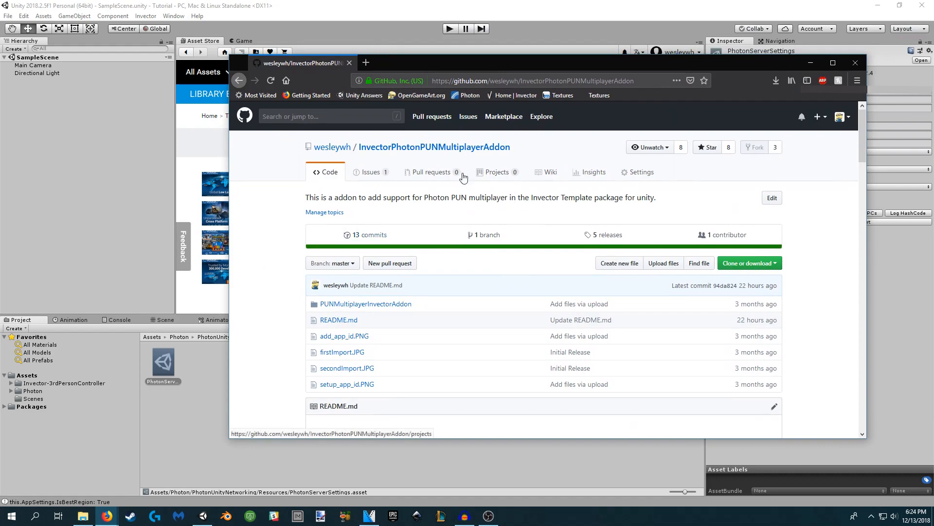
{"action": "left_click", "coordinate": [599, 244]}
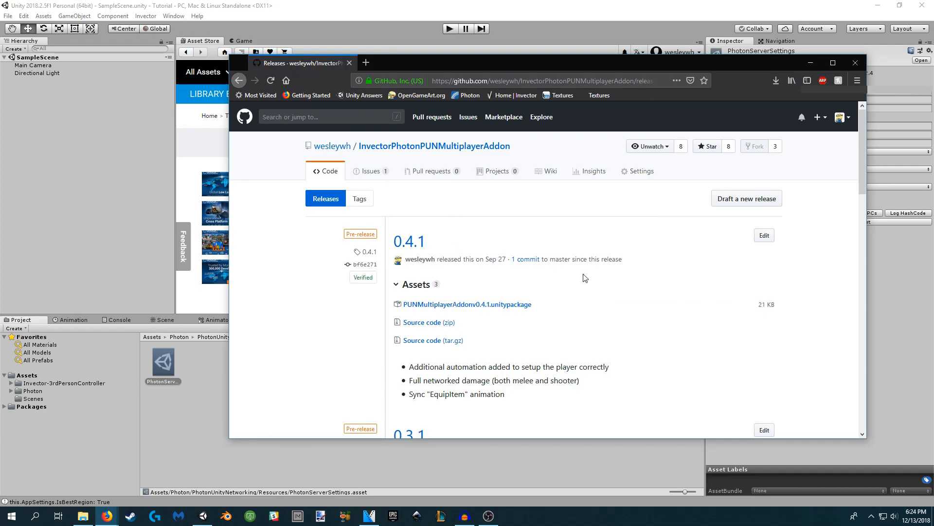
{"action": "scroll", "coordinate": [587, 277], "scroll_direction": "down", "scroll_amount": 5}
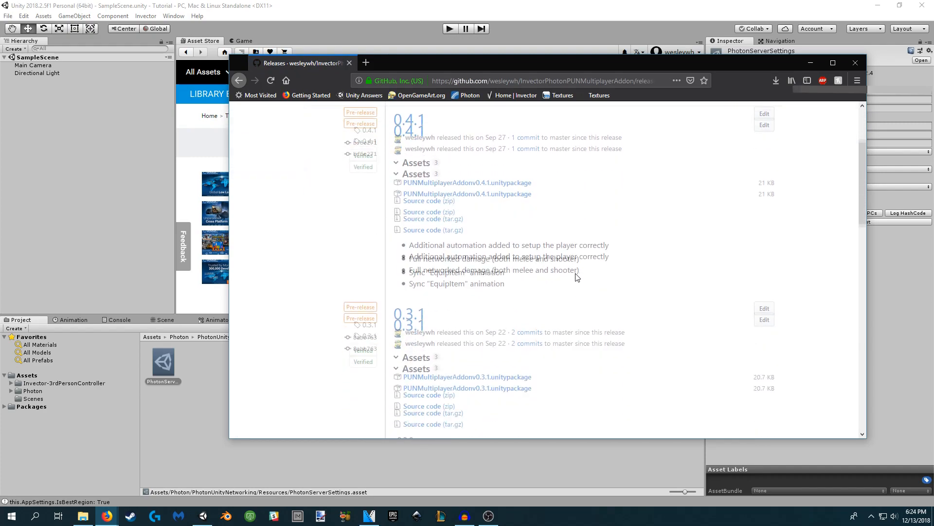
{"action": "scroll", "coordinate": [584, 268], "scroll_direction": "down", "scroll_amount": 4}
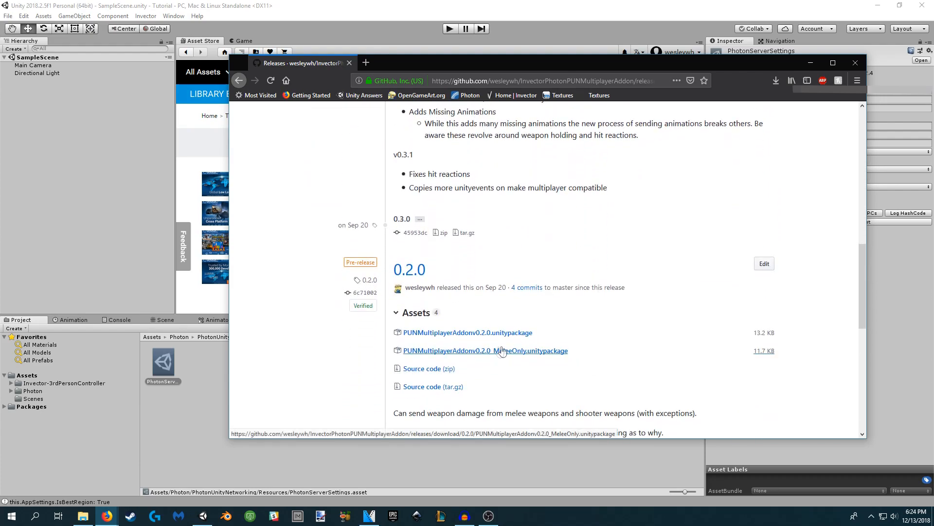
{"action": "scroll", "coordinate": [612, 311], "scroll_direction": "up", "scroll_amount": 10}
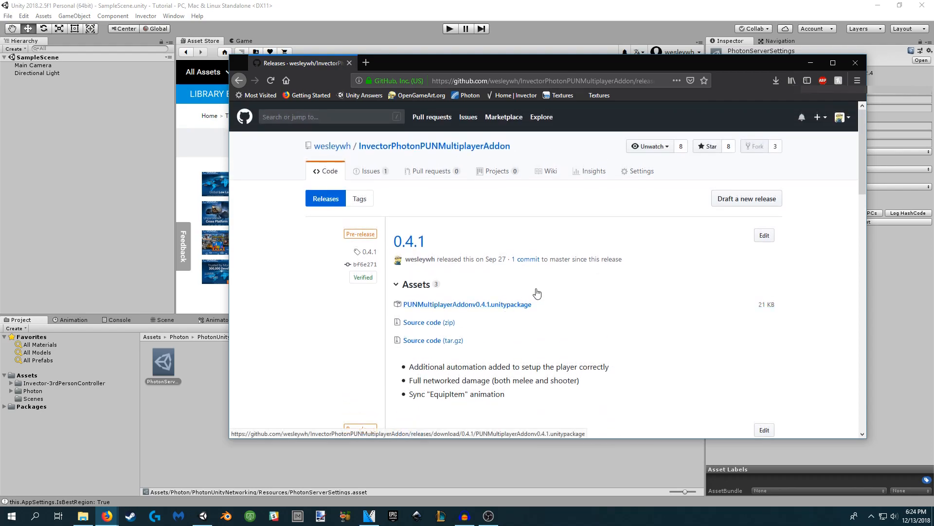
{"action": "scroll", "coordinate": [536, 294], "scroll_direction": "down", "scroll_amount": 10}
{"action": "scroll", "coordinate": [513, 269], "scroll_direction": "up", "scroll_amount": 10}
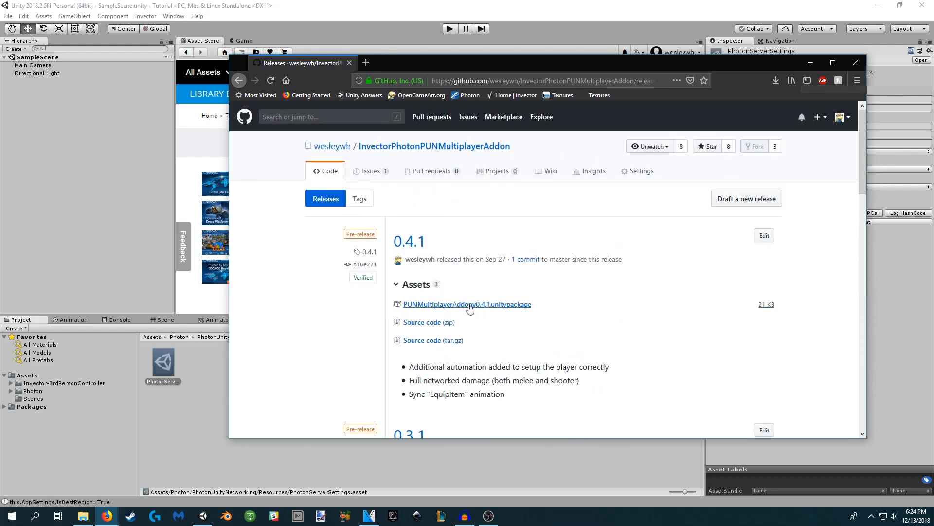
Download PUNMultiplayerAddonv0.4.1.unitypackage, show it in the Downloads folder, and move Firefox and the folder window out of the way.
{"action": "left_click", "coordinate": [481, 306]}
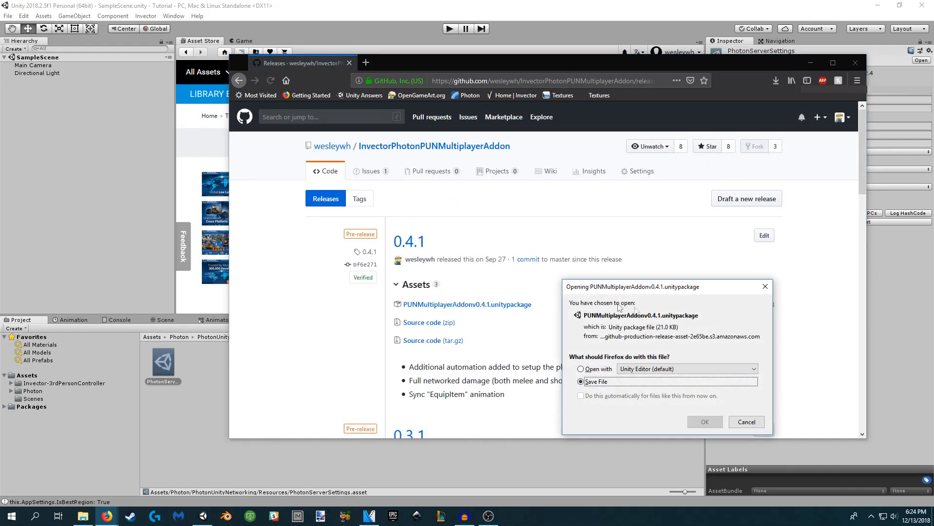
{"action": "left_click", "coordinate": [705, 420]}
{"action": "left_click", "coordinate": [776, 81]}
{"action": "left_click", "coordinate": [773, 97]}
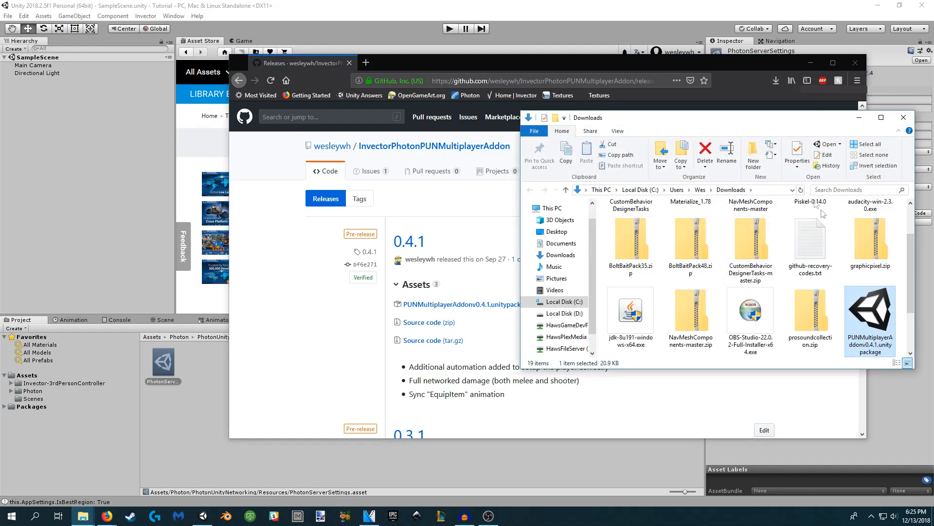
{"action": "left_click", "coordinate": [810, 65]}
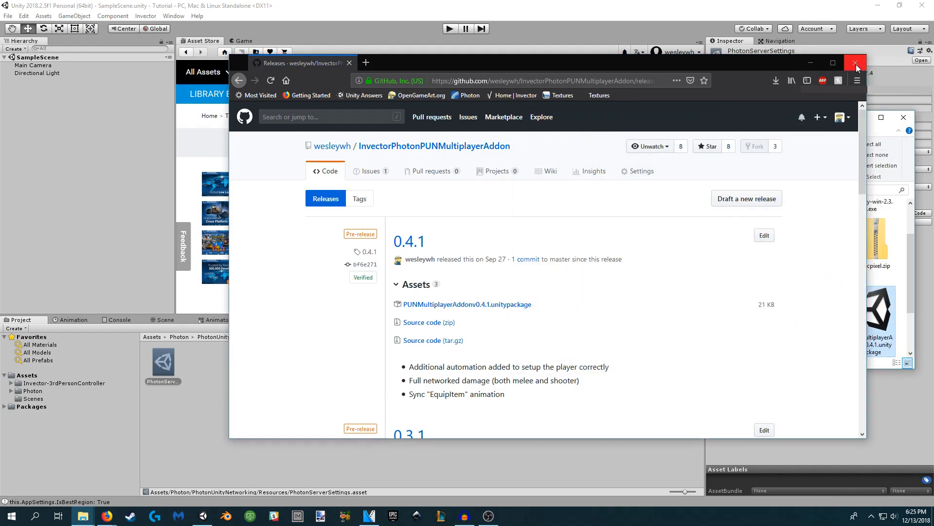
{"action": "left_click_drag", "start_coordinate": [706, 118], "coordinate": [616, 137]}
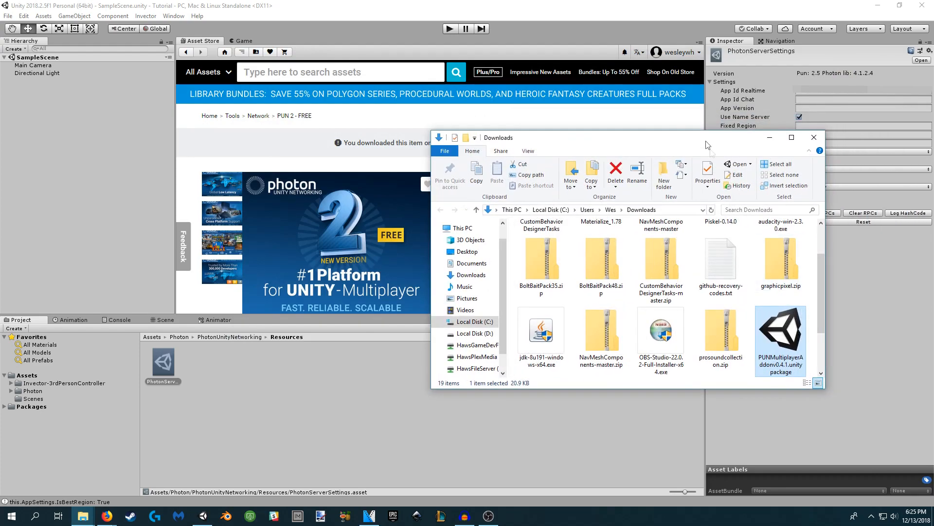
{"action": "left_click_drag", "start_coordinate": [702, 146], "coordinate": [803, 222]}
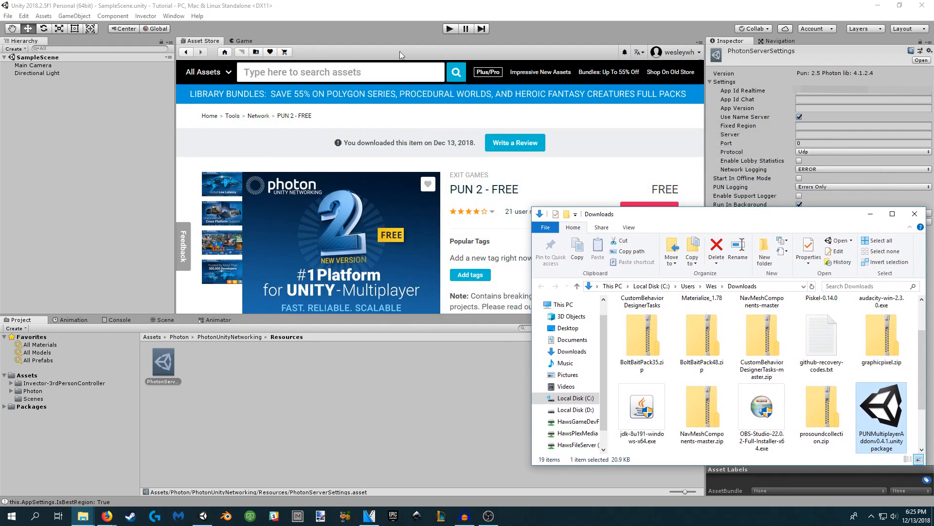
Switch back to Unity and open PUNMultiplayerAddonv0.4.1.unitypackage from the Downloads folder as a custom package import.
{"action": "left_click", "coordinate": [133, 5]}
{"action": "left_click", "coordinate": [43, 16]}
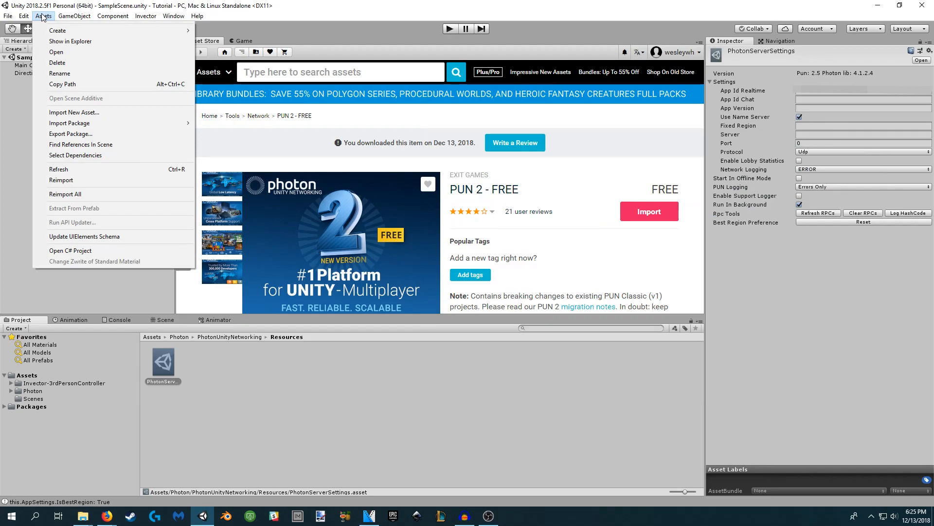
{"action": "mouse_move", "coordinate": [121, 123]}
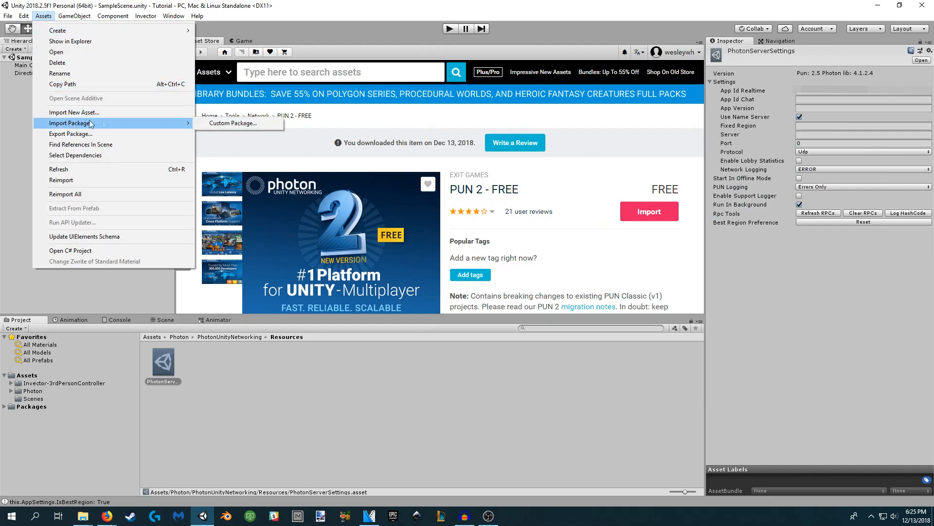
{"action": "left_click", "coordinate": [232, 125]}
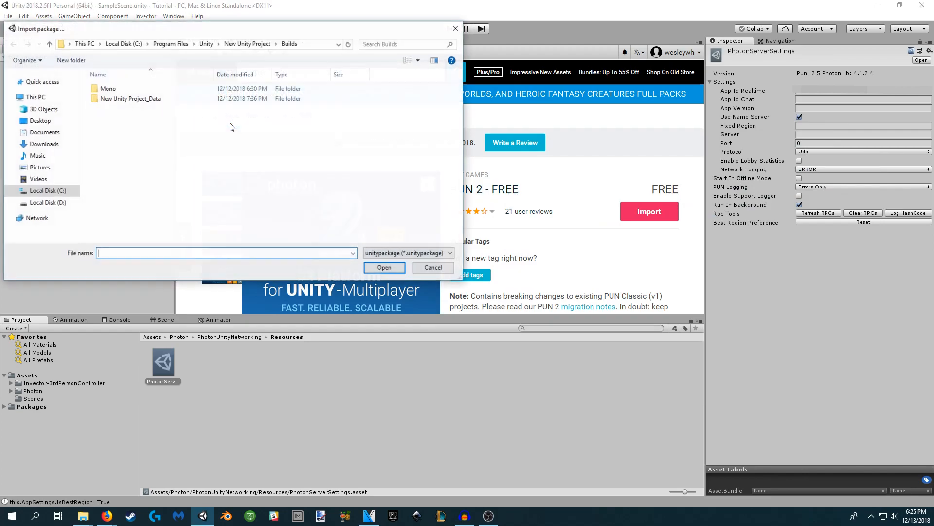
{"action": "left_click", "coordinate": [45, 145]}
{"action": "left_click", "coordinate": [303, 104]}
{"action": "left_click", "coordinate": [385, 268]}
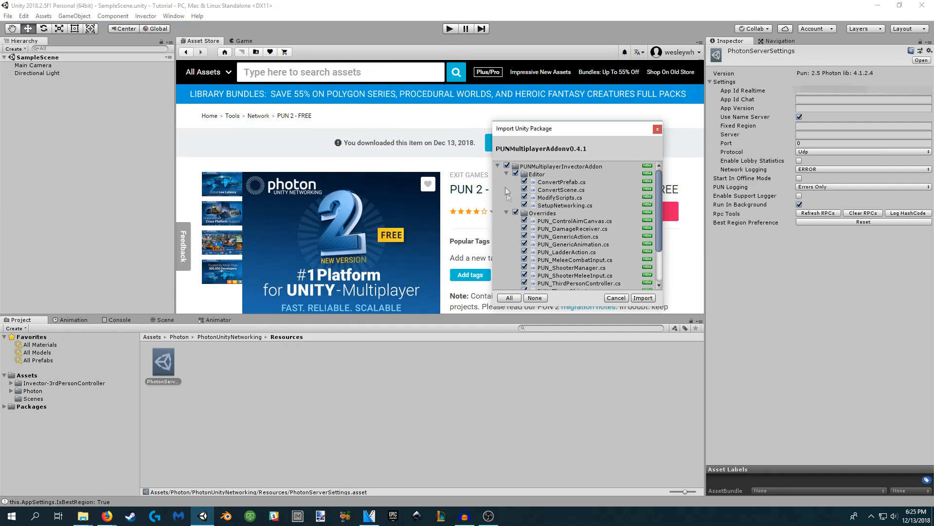
Deselect everything in the package except ModifyScripts.cs and import only that script.
{"action": "left_click", "coordinate": [507, 166]}
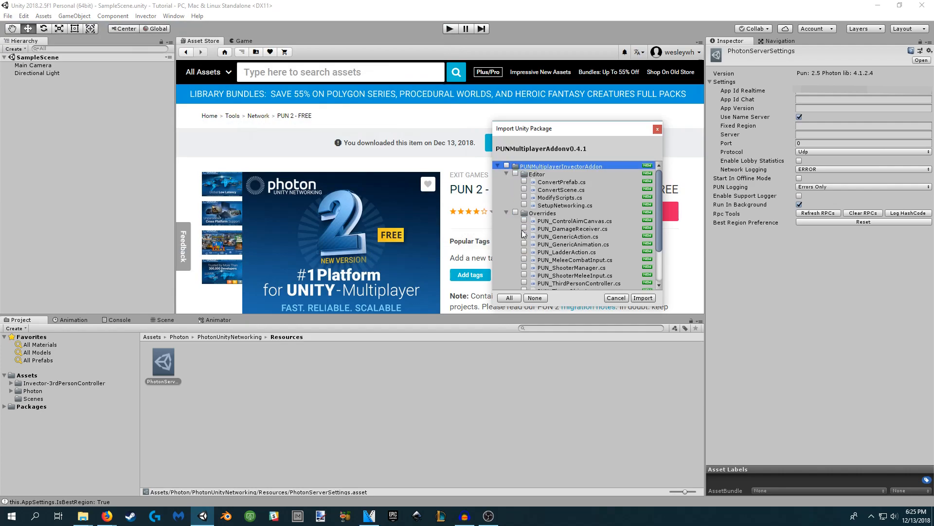
{"action": "left_click", "coordinate": [524, 197]}
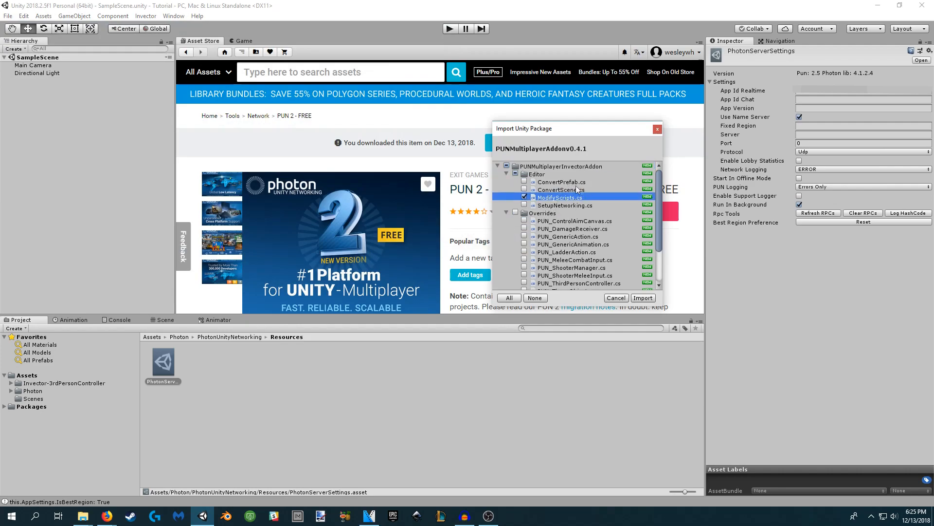
{"action": "left_click", "coordinate": [650, 299]}
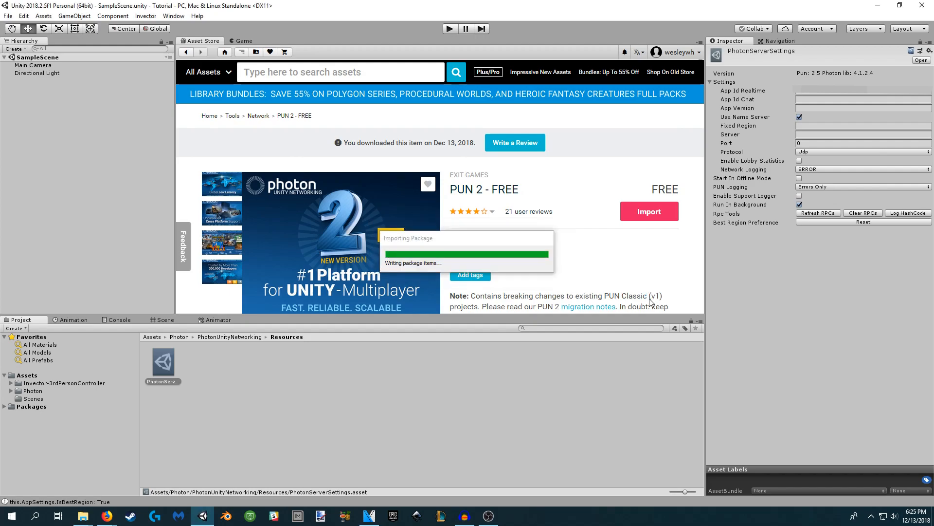
Show the Game view and open the vShooterMelee_DemoScene scene from the Invector Shooter DemoScenes folder.
{"action": "left_click", "coordinate": [244, 41]}
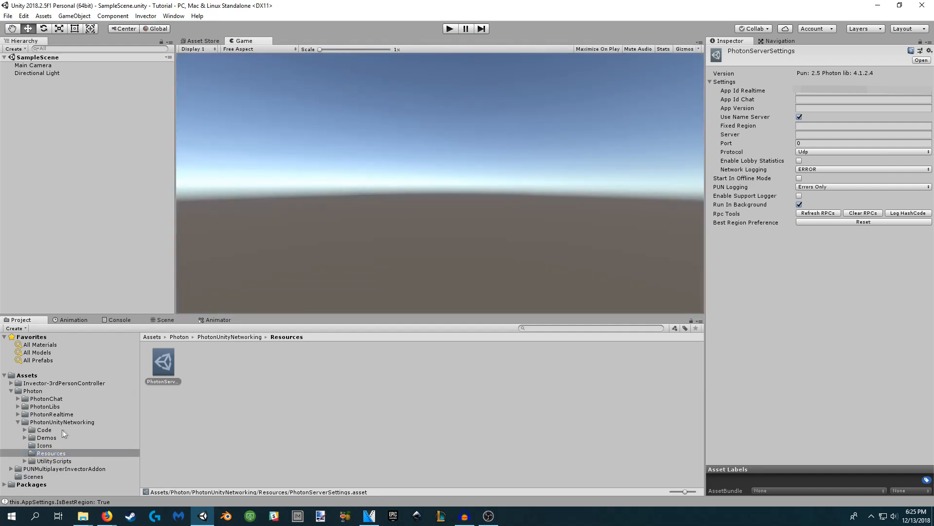
{"action": "left_click", "coordinate": [10, 391]}
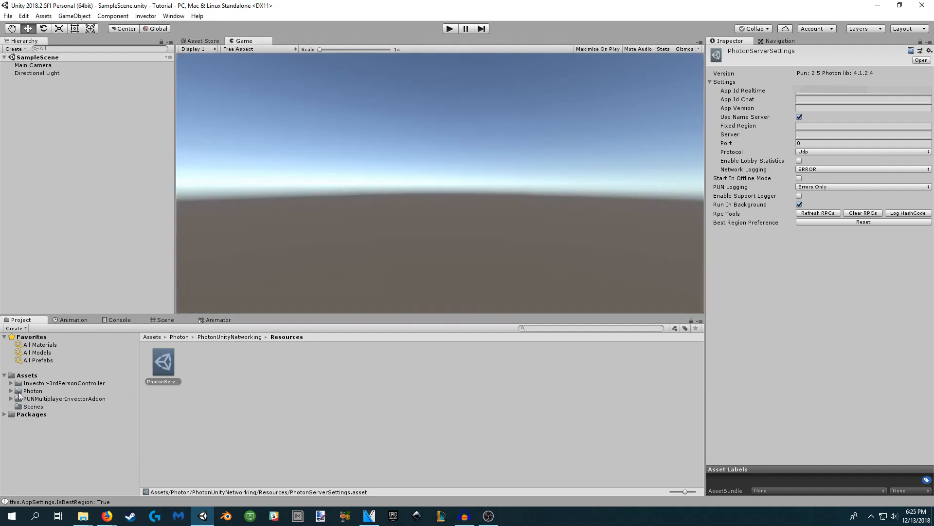
{"action": "left_click", "coordinate": [57, 383]}
{"action": "double_click", "coordinate": [267, 363]}
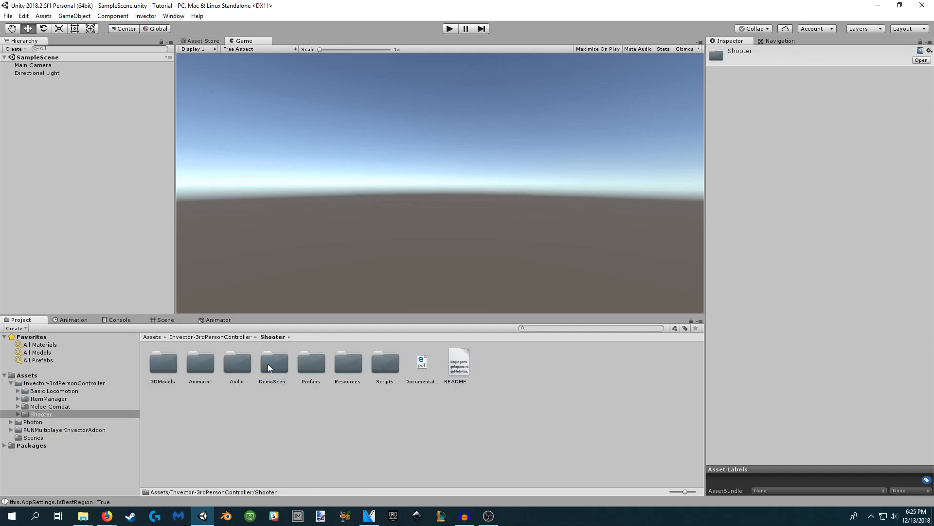
{"action": "double_click", "coordinate": [269, 366]}
{"action": "left_click", "coordinate": [579, 367]}
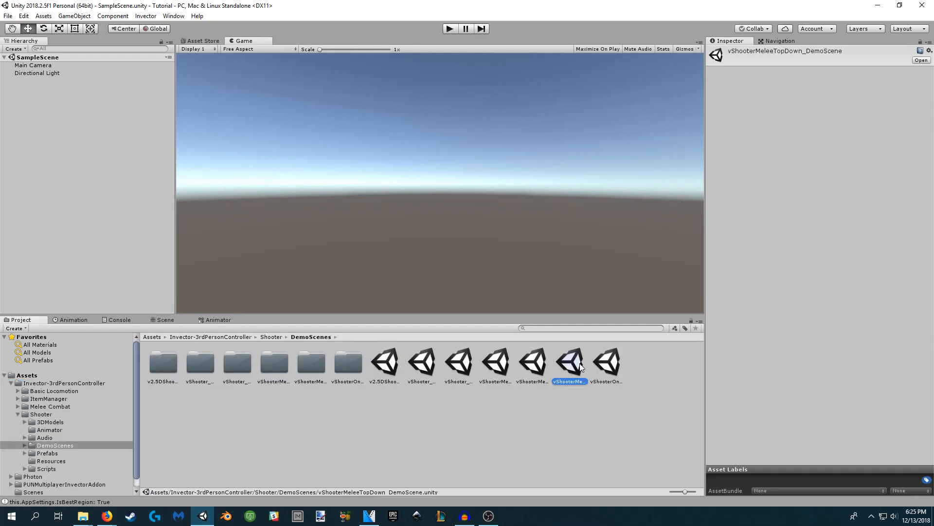
{"action": "left_click", "coordinate": [540, 364]}
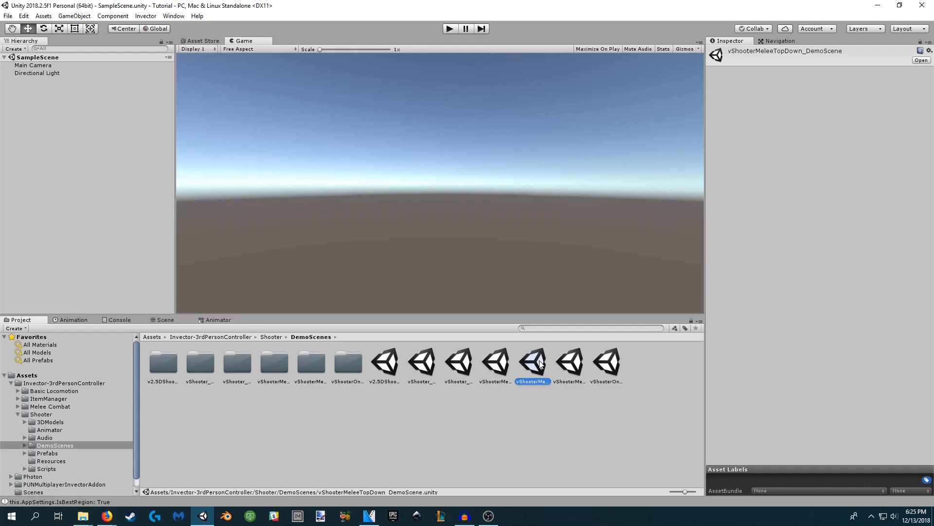
{"action": "left_click", "coordinate": [504, 365]}
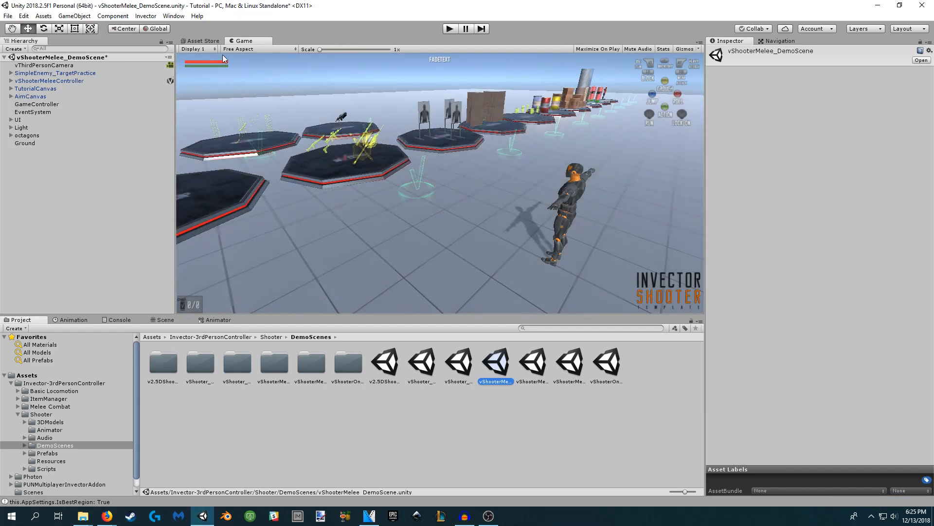
Run Invector's Add Multiplayer To Invector Scripts tool to add the multiplayer lines, then close its window.
{"action": "left_click", "coordinate": [144, 17]}
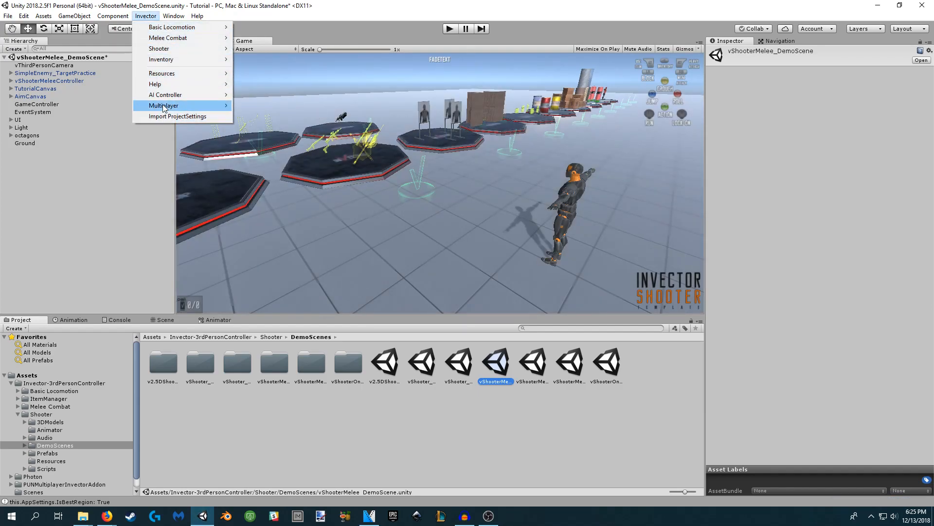
{"action": "mouse_move", "coordinate": [176, 108]}
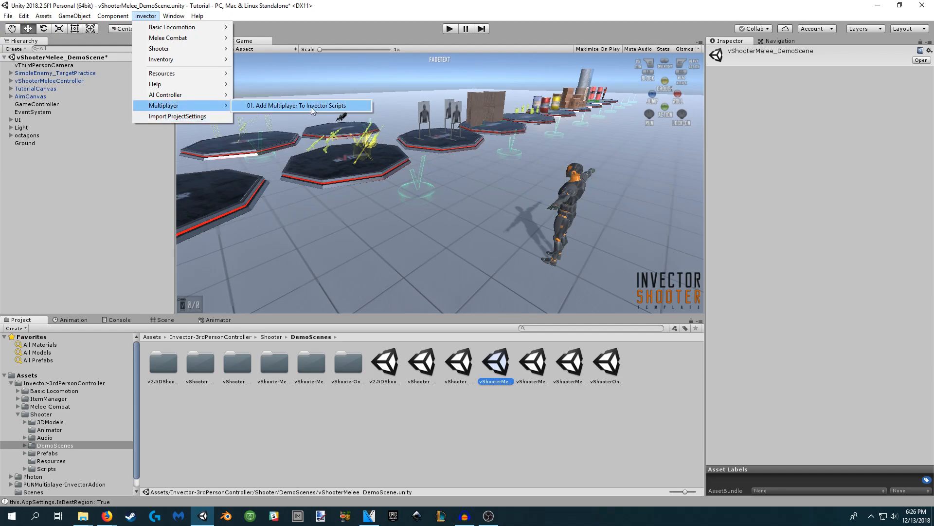
{"action": "left_click", "coordinate": [327, 107]}
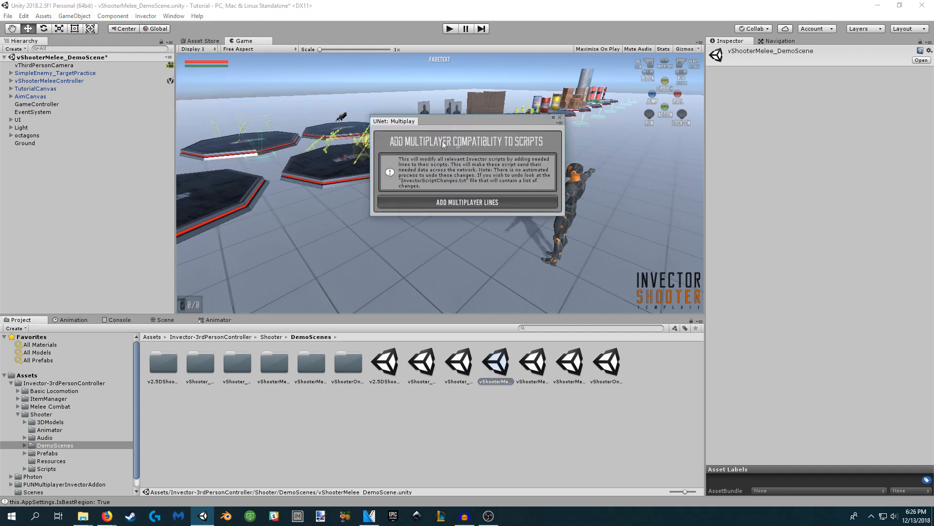
{"action": "left_click_drag", "start_coordinate": [477, 119], "coordinate": [606, 147]}
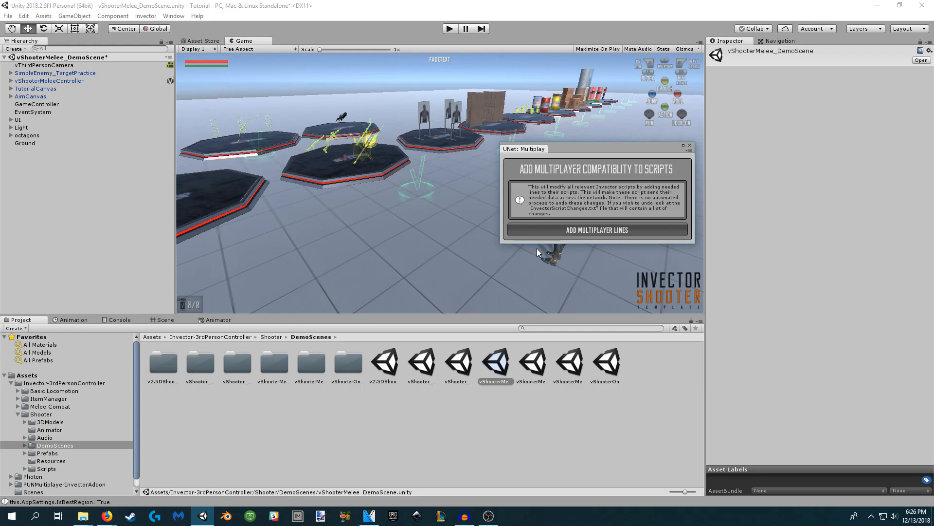
{"action": "left_click", "coordinate": [577, 232]}
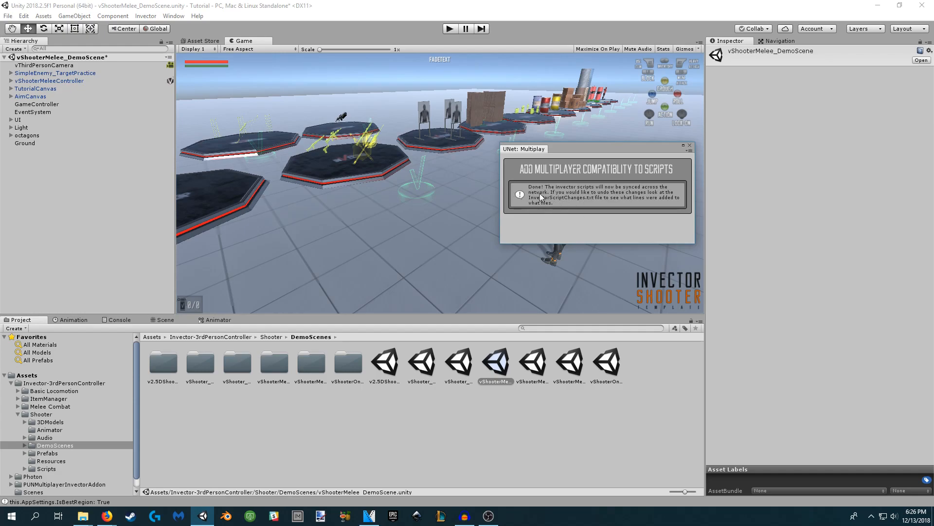
{"action": "left_click", "coordinate": [689, 145]}
Import all remaining files of PUNMultiplayerAddonv0.4.1.unitypackage from the Downloads folder.
{"action": "left_click", "coordinate": [25, 16]}
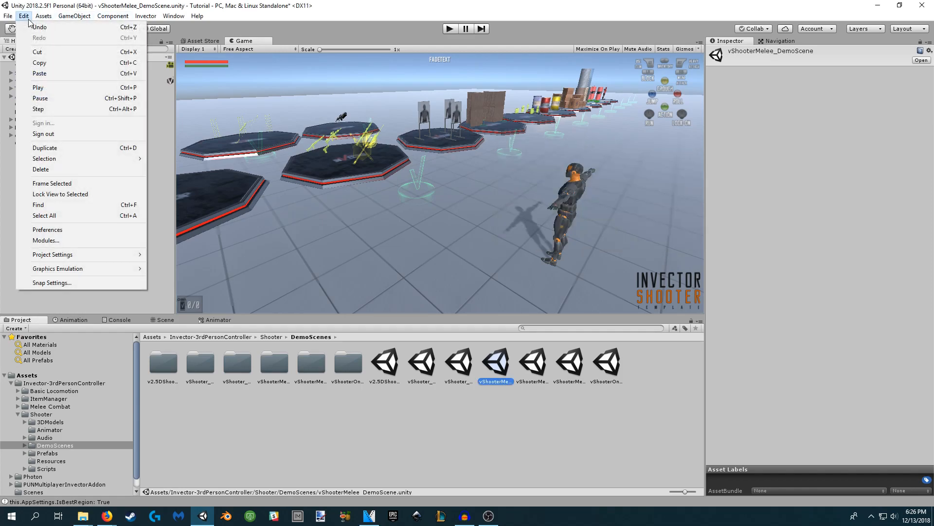
{"action": "mouse_move", "coordinate": [43, 16]}
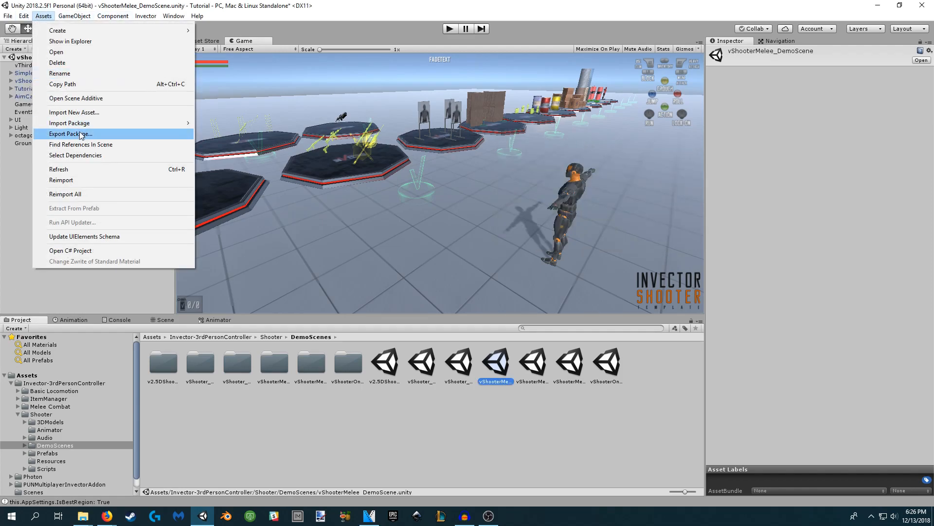
{"action": "mouse_move", "coordinate": [89, 128]}
{"action": "left_click", "coordinate": [224, 123]}
{"action": "left_click", "coordinate": [325, 110]}
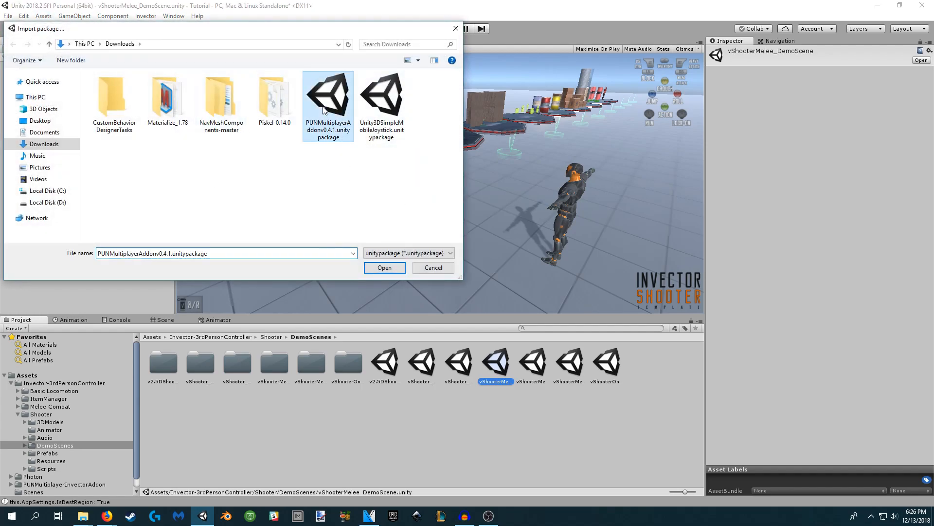
{"action": "left_click", "coordinate": [384, 267]}
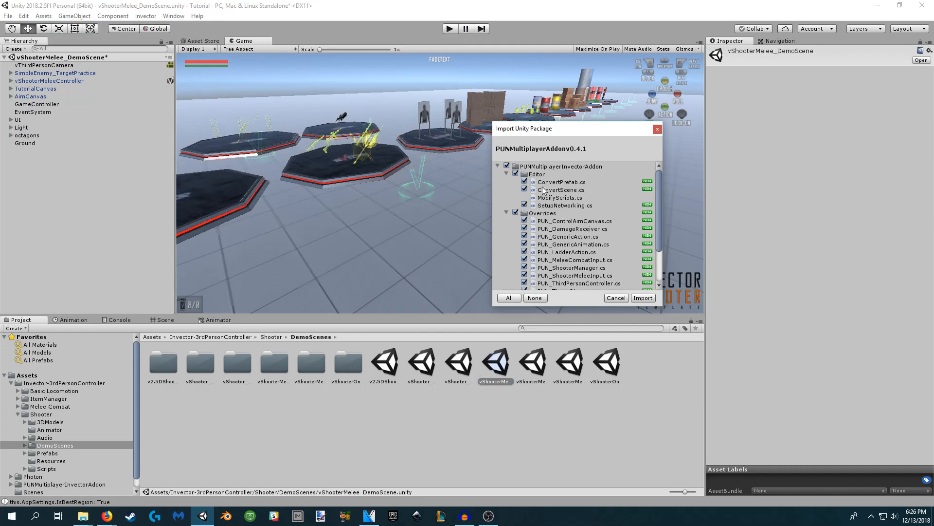
{"action": "left_click", "coordinate": [642, 298]}
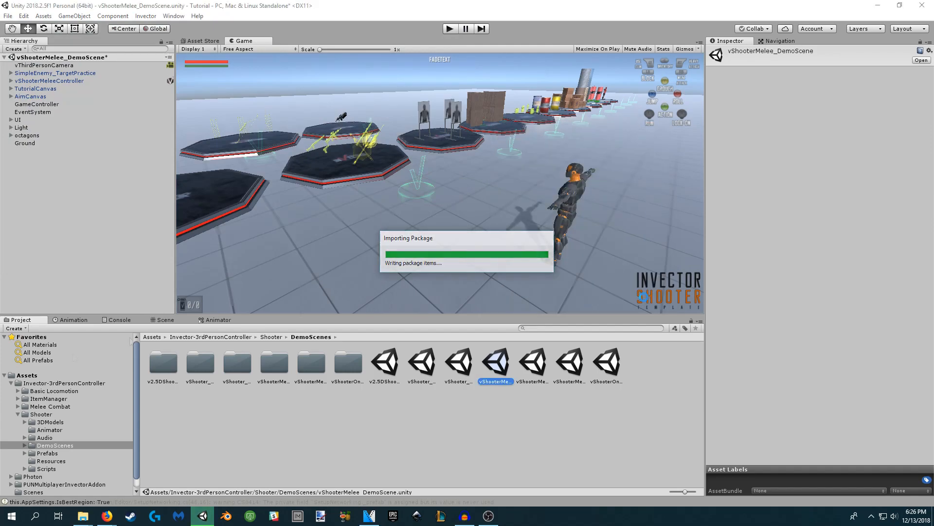
Look through the PUN_Scripts, Overrides and Editor folders inside PUNMultiplayerInvectorAddon.
{"action": "left_click", "coordinate": [64, 399]}
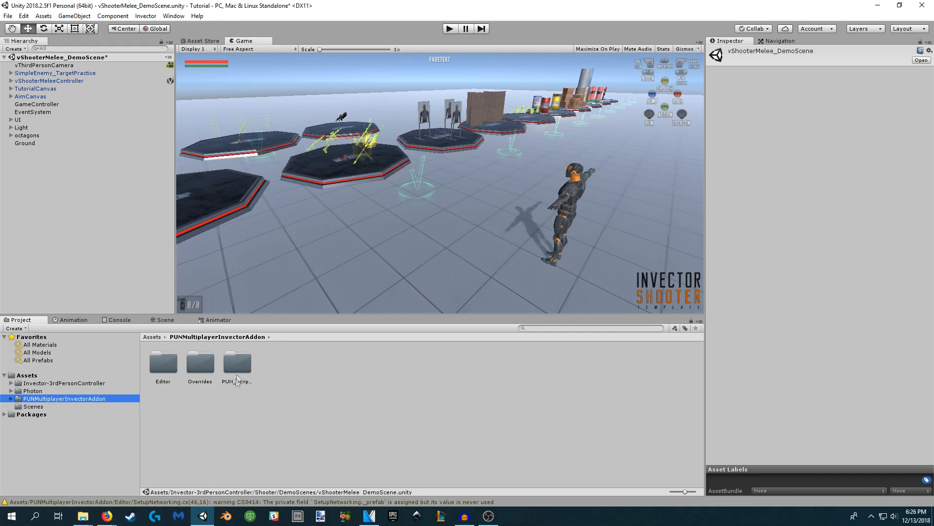
{"action": "double_click", "coordinate": [238, 365]}
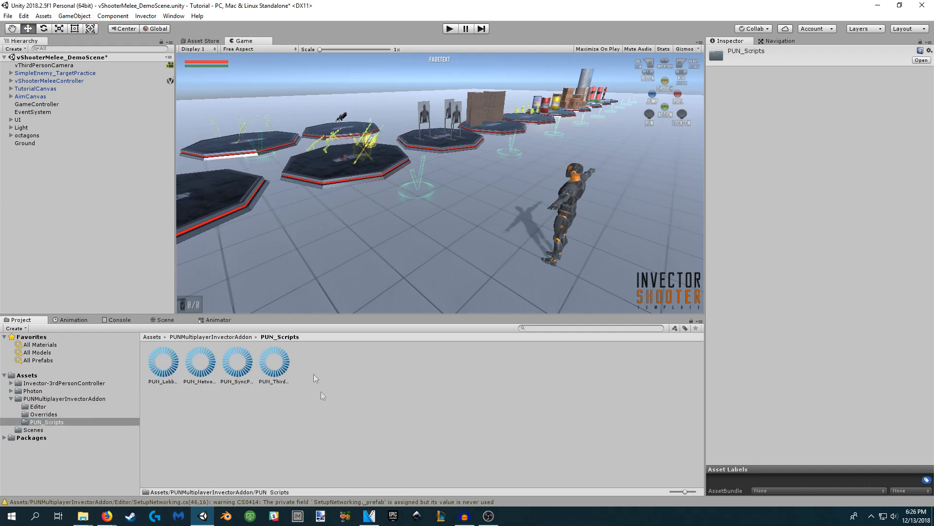
{"action": "left_click", "coordinate": [229, 337]}
{"action": "double_click", "coordinate": [199, 365]}
{"action": "left_click", "coordinate": [217, 337]}
{"action": "left_click", "coordinate": [168, 361]}
{"action": "double_click", "coordinate": [168, 361]}
{"action": "left_click", "coordinate": [216, 337]}
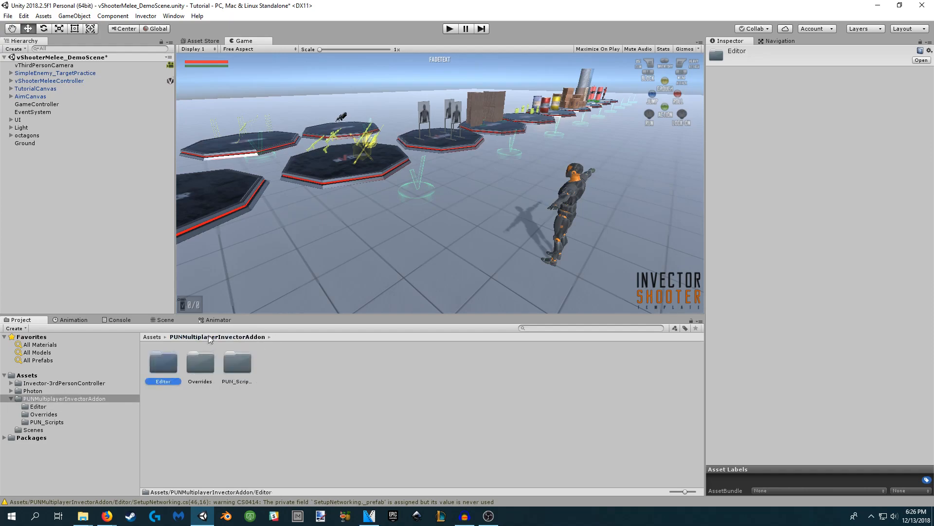
Use Make Player Multiplayer Compatible with vShooterMeleeController as the Player Prefab and add multiplayer support to it.
{"action": "left_click", "coordinate": [146, 16]}
{"action": "mouse_move", "coordinate": [162, 107]}
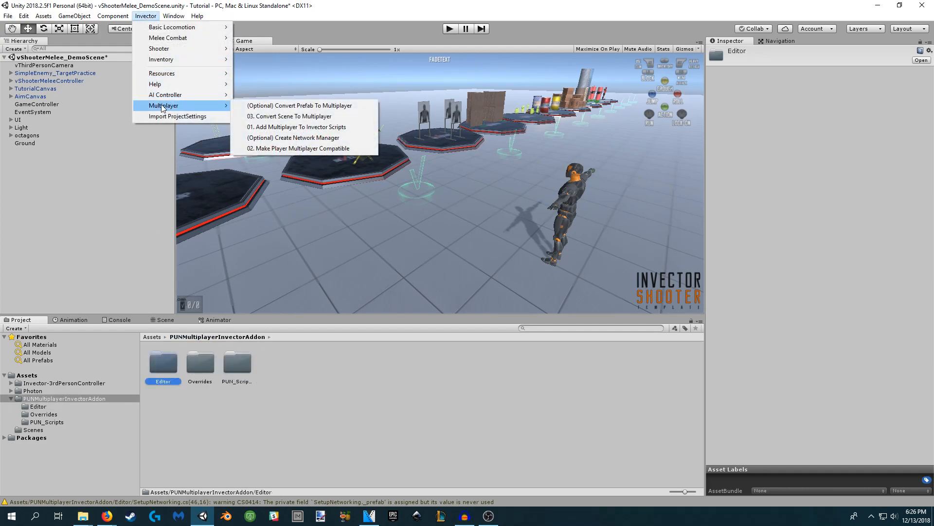
{"action": "left_click", "coordinate": [285, 149]}
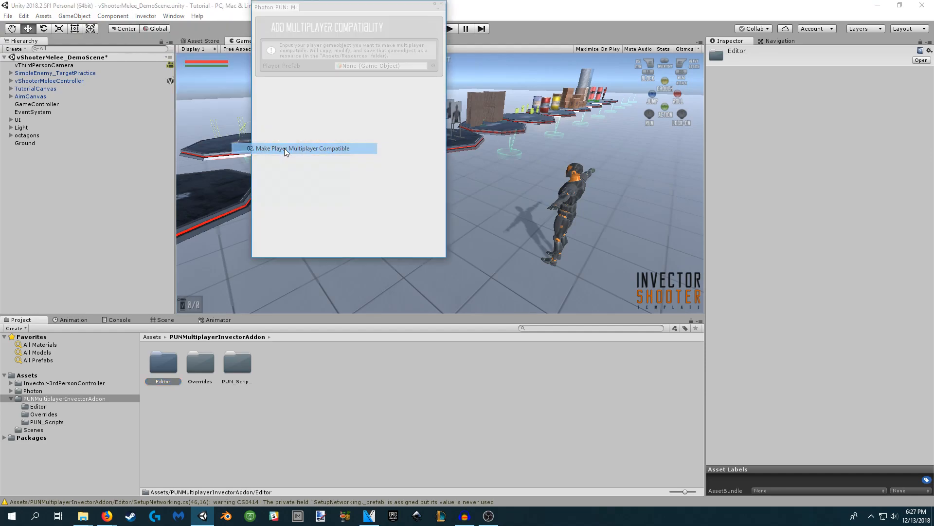
{"action": "left_click_drag", "start_coordinate": [346, 6], "coordinate": [490, 74]}
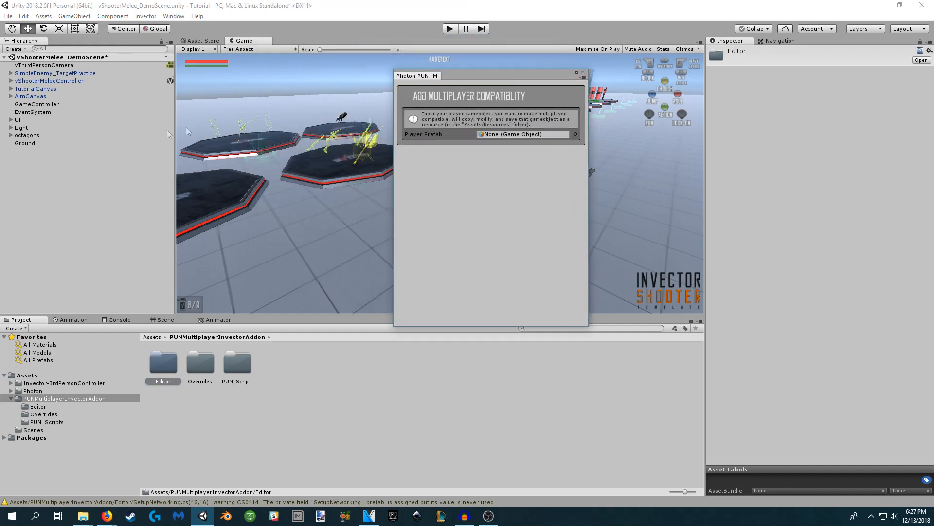
{"action": "left_click", "coordinate": [51, 81]}
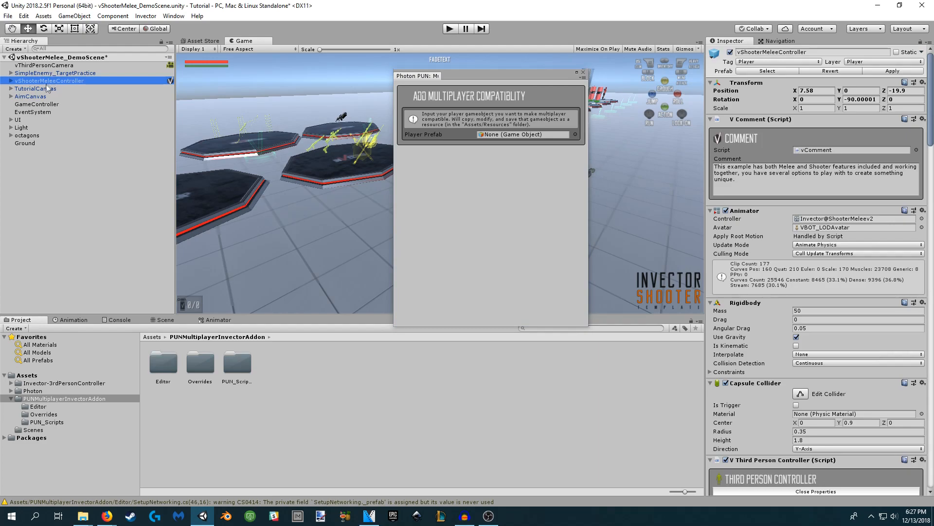
{"action": "left_click_drag", "start_coordinate": [31, 81], "coordinate": [519, 138]}
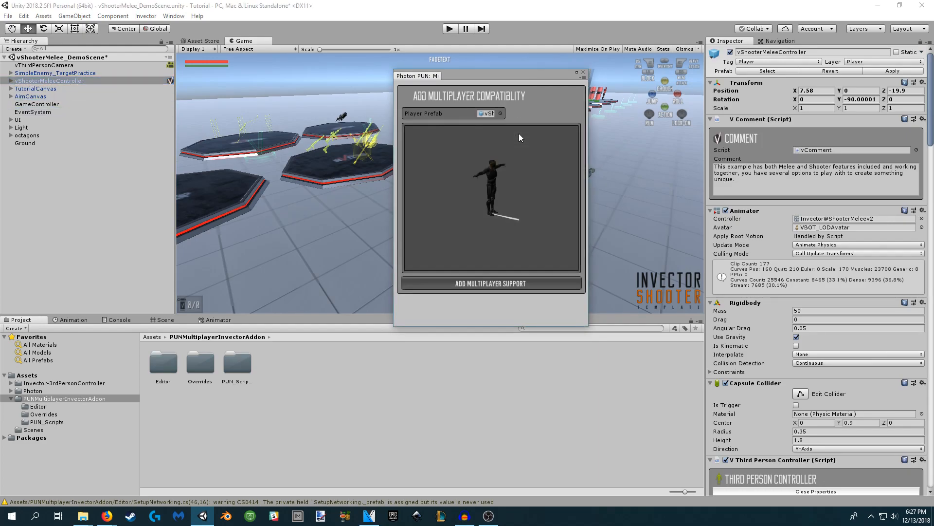
{"action": "left_click", "coordinate": [484, 285]}
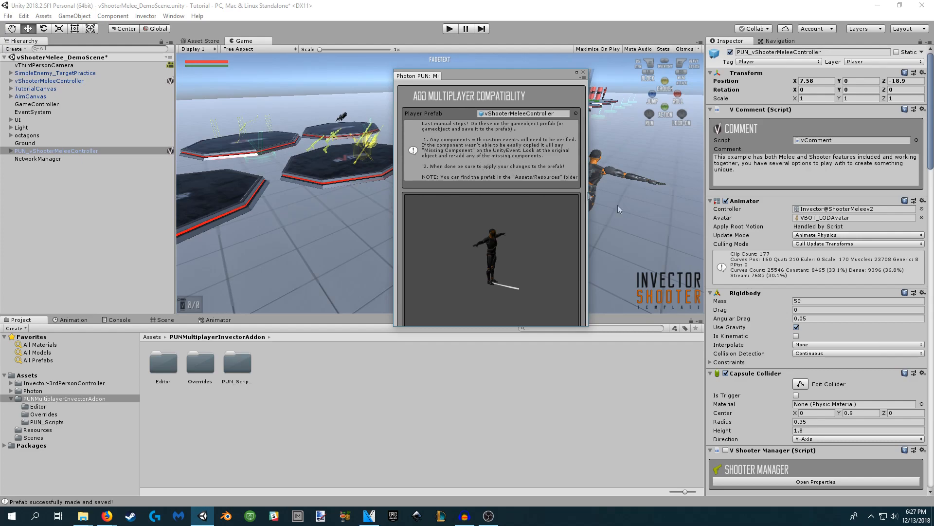
Check the components of PUN_vShooterMeleeController and expand the events of its PUN_Generic Action script.
{"action": "scroll", "coordinate": [769, 240], "scroll_direction": "down", "scroll_amount": 6}
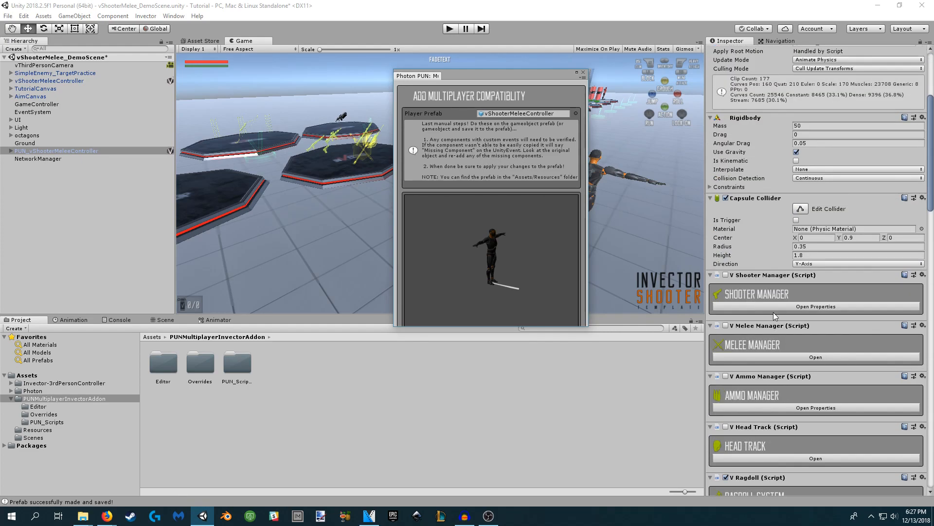
{"action": "left_click", "coordinate": [785, 357]}
{"action": "scroll", "coordinate": [793, 299], "scroll_direction": "down", "scroll_amount": 5}
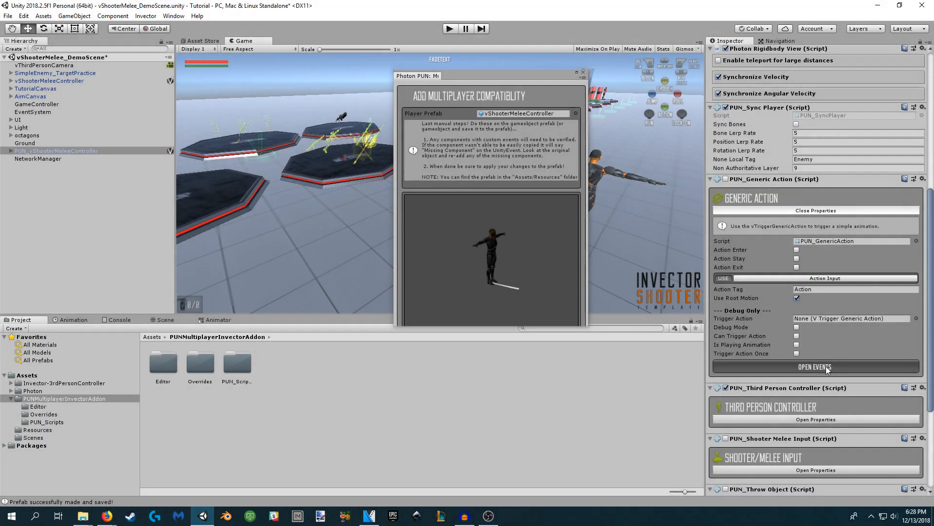
{"action": "left_click", "coordinate": [828, 369]}
{"action": "scroll", "coordinate": [847, 306], "scroll_direction": "down", "scroll_amount": 3}
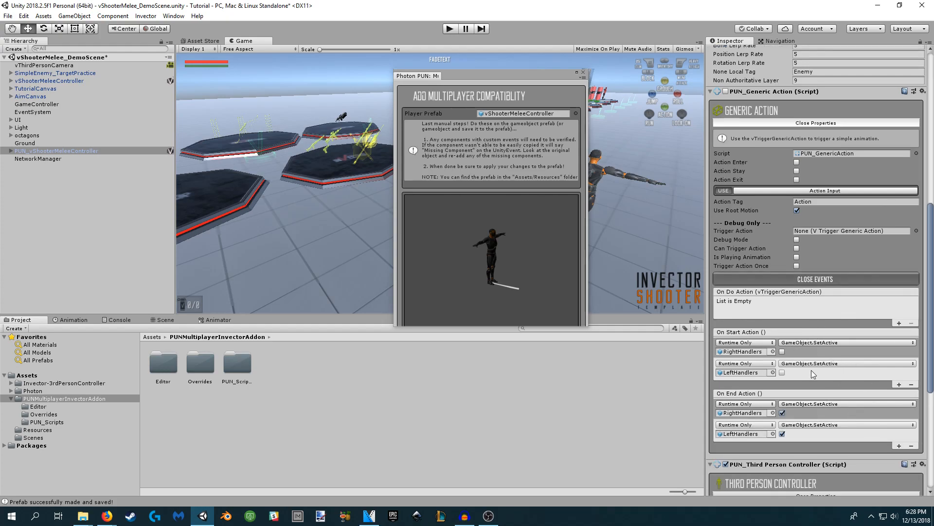
Collapse the PUN script components of PUN_vShooterMeleeController, from PUN_Sync Player through PUN_Ladder Action.
{"action": "scroll", "coordinate": [814, 375], "scroll_direction": "up", "scroll_amount": 8}
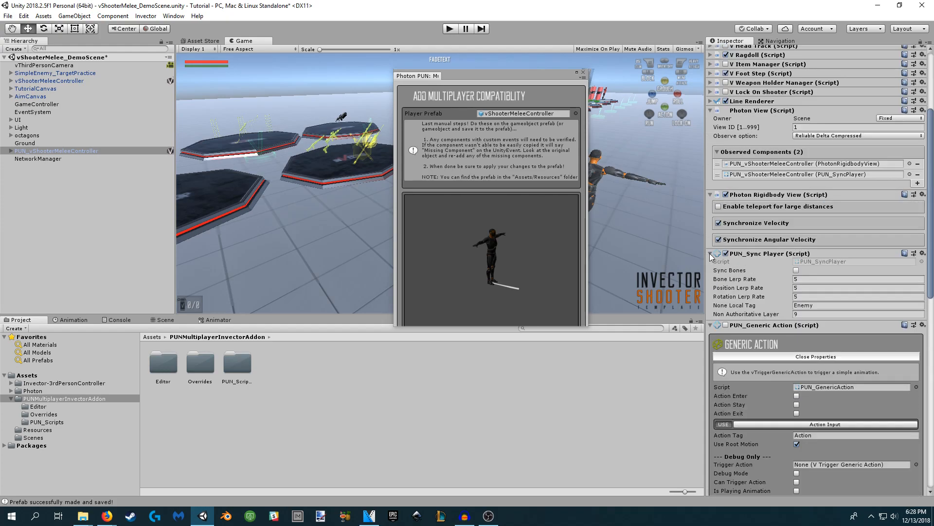
{"action": "left_click", "coordinate": [711, 253]}
{"action": "left_click", "coordinate": [711, 263]}
{"action": "left_click", "coordinate": [712, 272]}
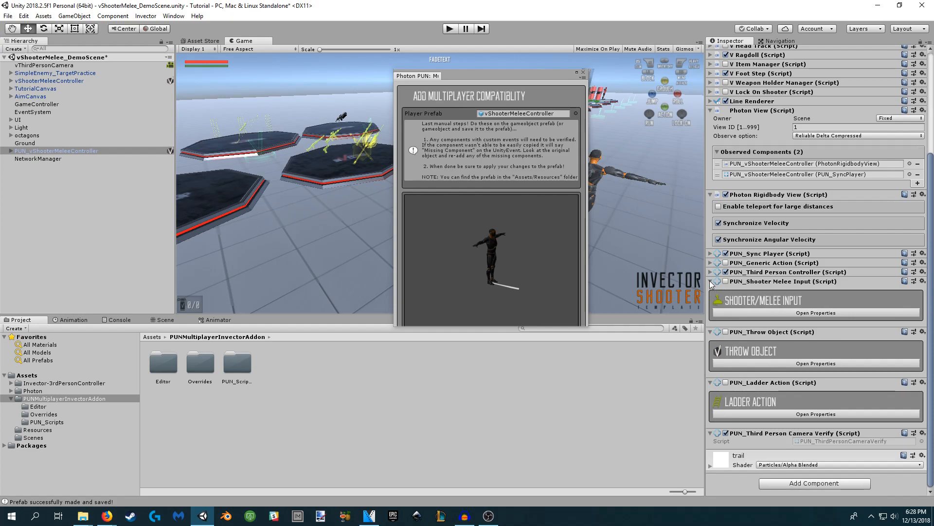
{"action": "left_click", "coordinate": [712, 281]}
{"action": "left_click", "coordinate": [711, 331]}
{"action": "left_click", "coordinate": [711, 382]}
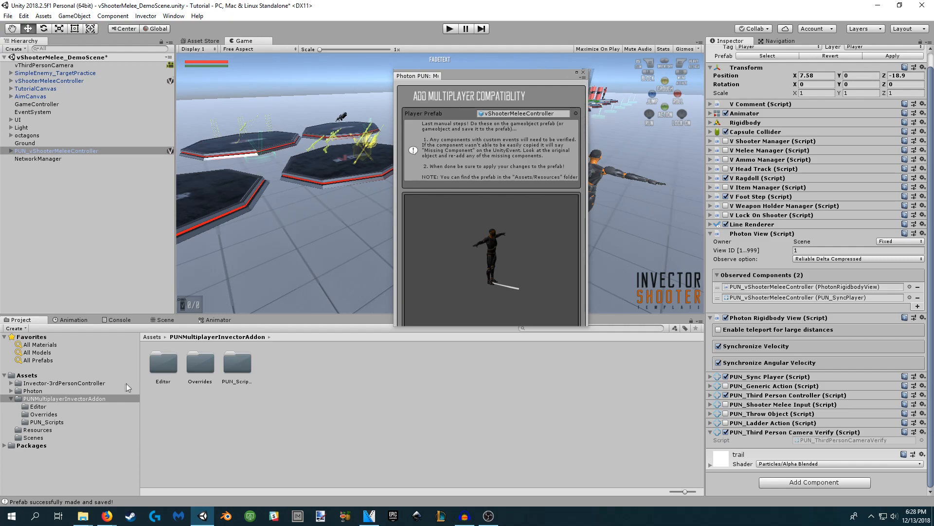
Inspect the PUN_vShooterMeleeController prefab in the Resources folder and move the multiplayer compatibility window aside.
{"action": "left_click", "coordinate": [44, 430]}
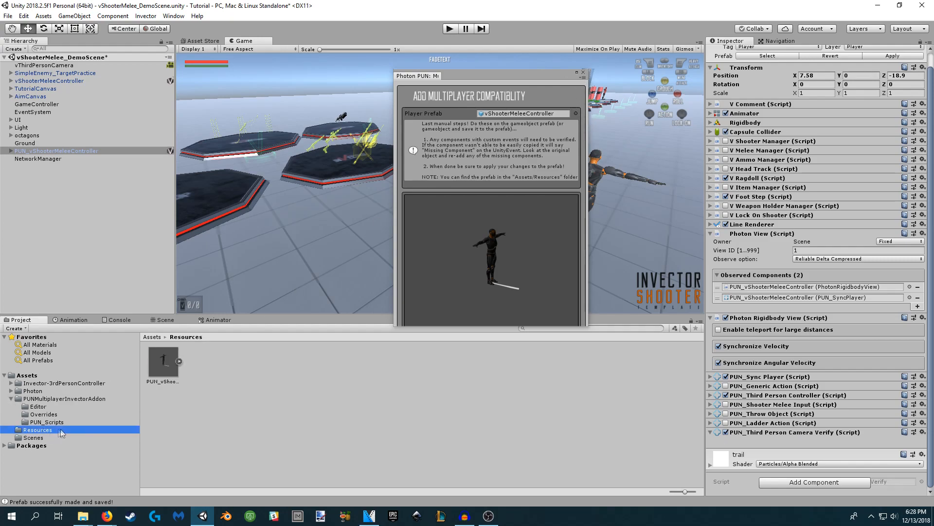
{"action": "left_click", "coordinate": [155, 364]}
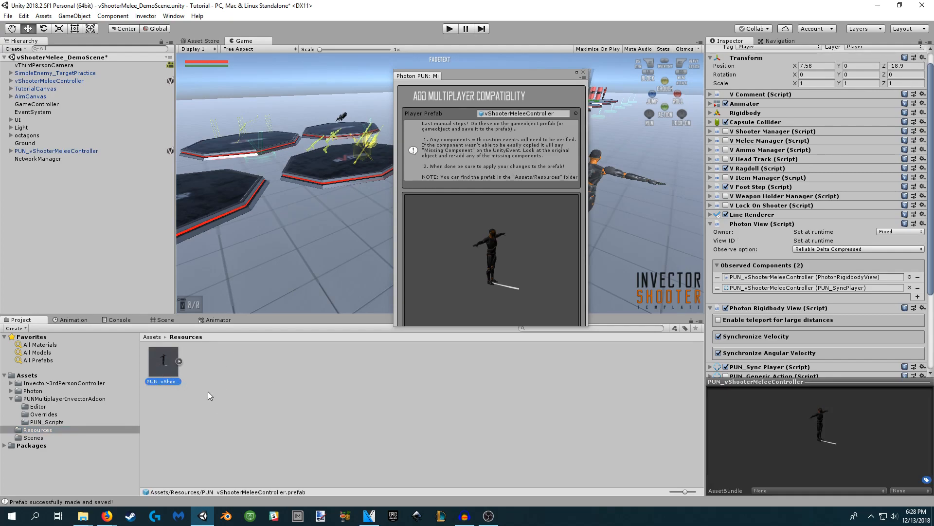
{"action": "left_click_drag", "start_coordinate": [496, 73], "coordinate": [501, 52]}
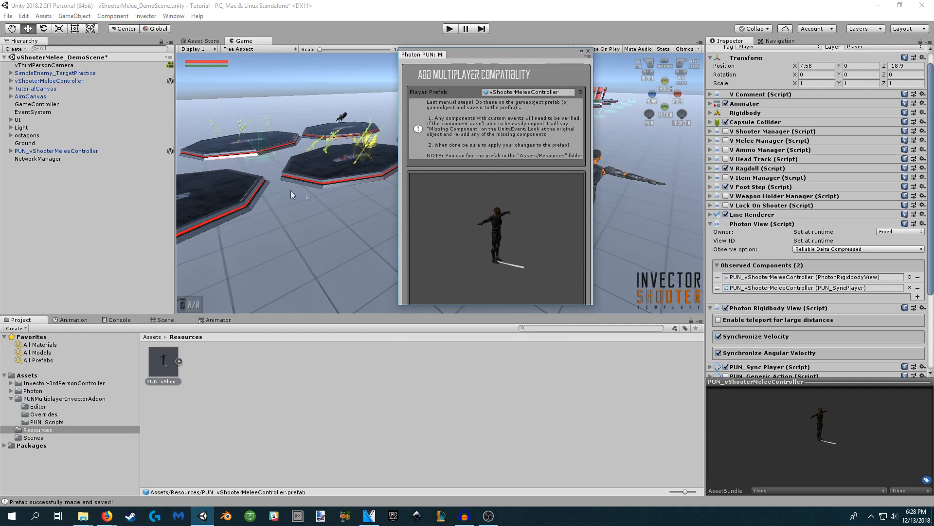
Check the NetworkManager's PUN_Network Manager settings, including its Player Prefab, and close the multiplayer compatibility window.
{"action": "left_click", "coordinate": [53, 160]}
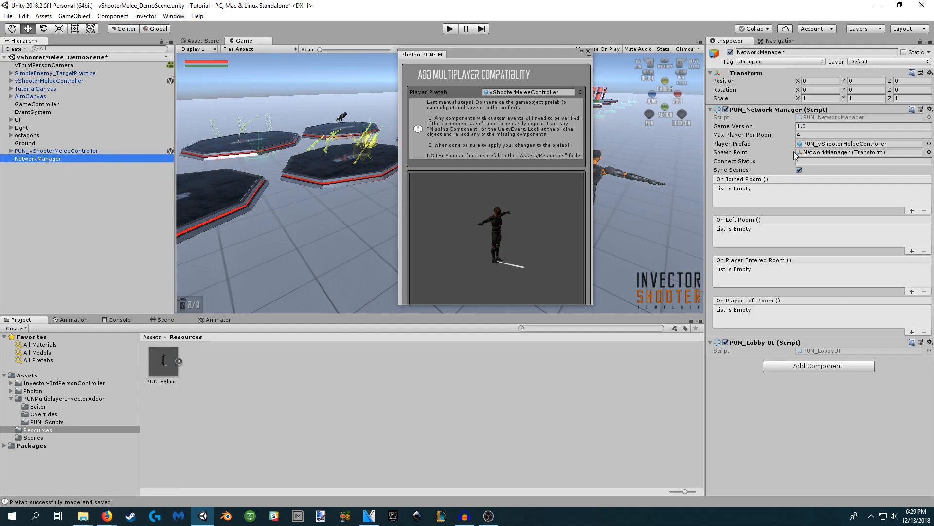
{"action": "left_click", "coordinate": [863, 144]}
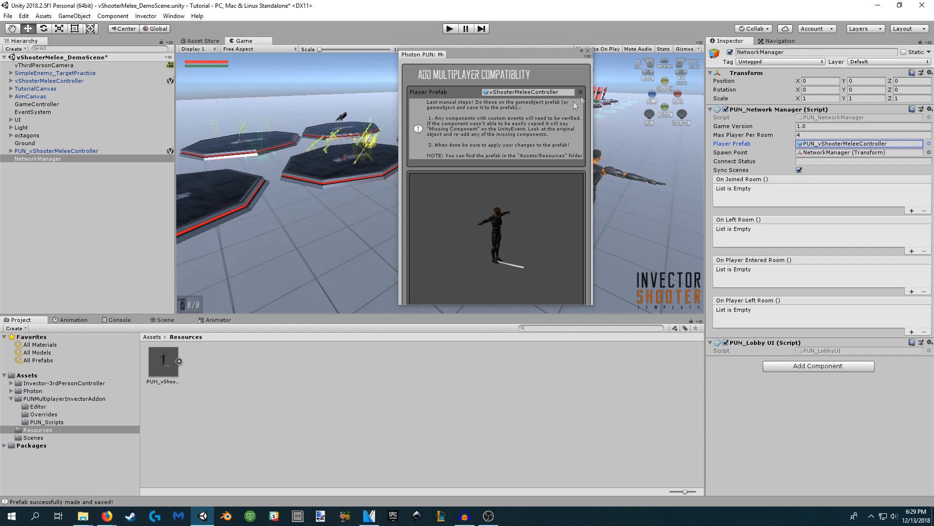
{"action": "left_click_drag", "start_coordinate": [527, 305], "coordinate": [526, 348]}
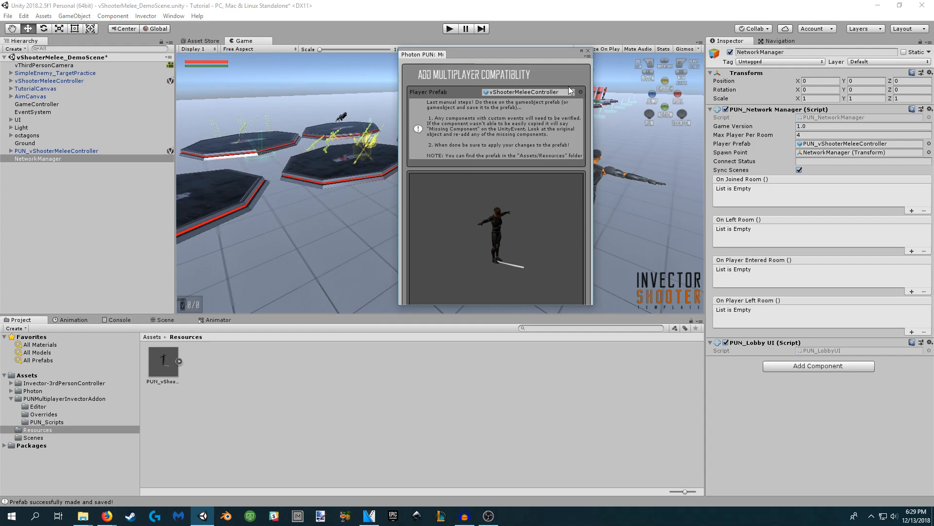
{"action": "left_click", "coordinate": [588, 50]}
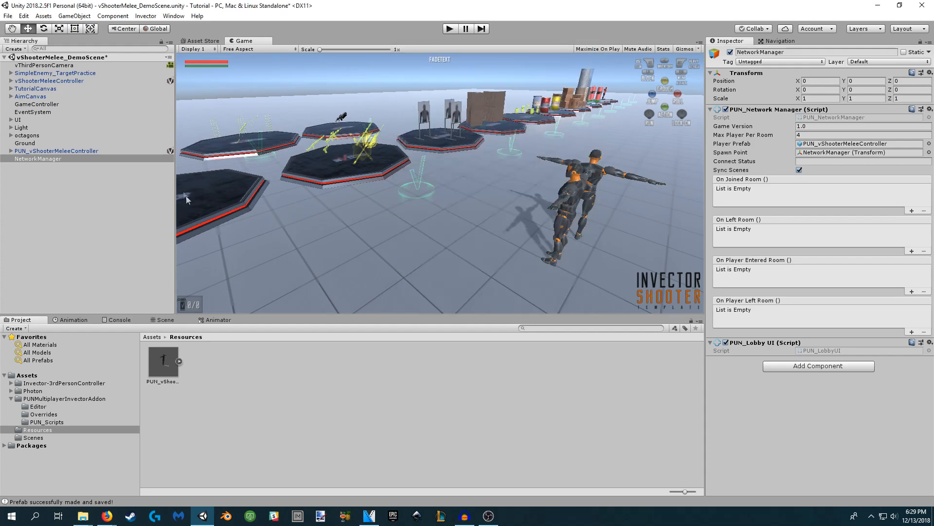
Deactivate PUN_vShooterMeleeController and vShooterMeleeController in the scene, and save the scene.
{"action": "left_click", "coordinate": [63, 151]}
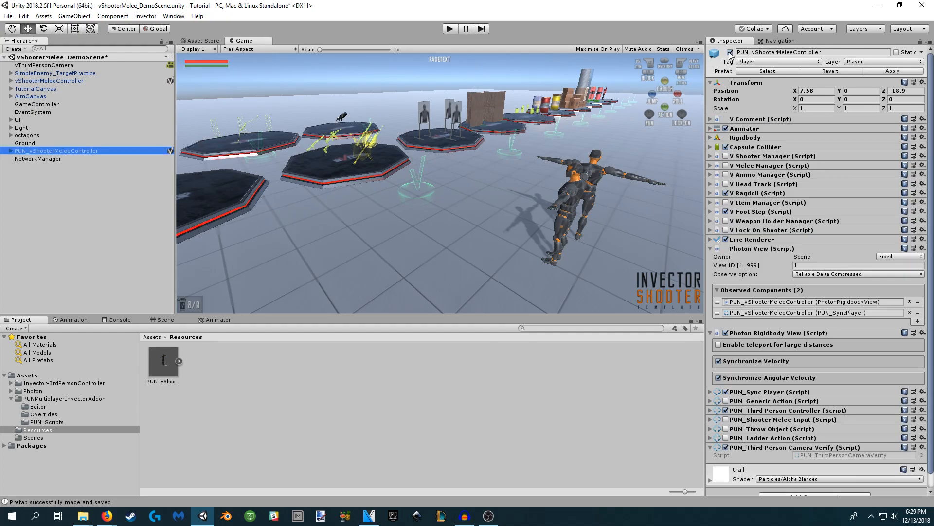
{"action": "left_click", "coordinate": [730, 52]}
{"action": "left_click", "coordinate": [90, 81]}
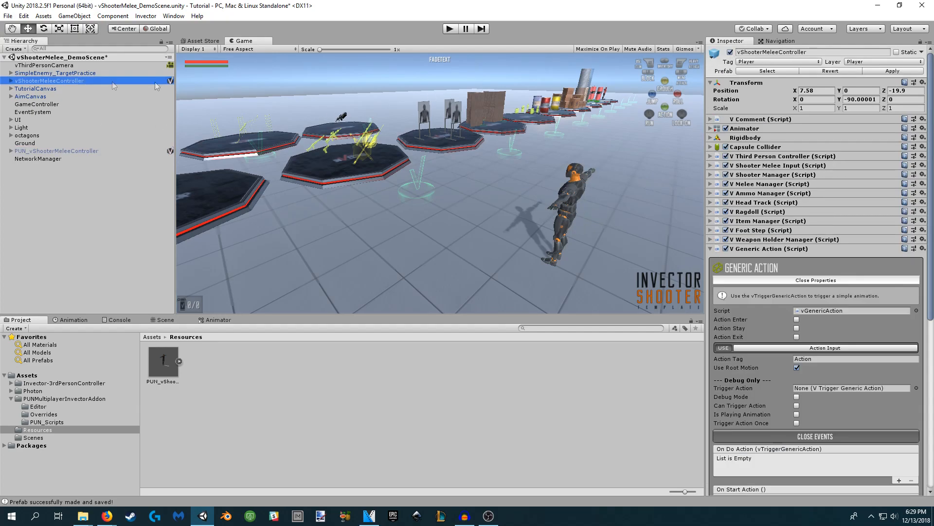
{"action": "left_click", "coordinate": [730, 52]}
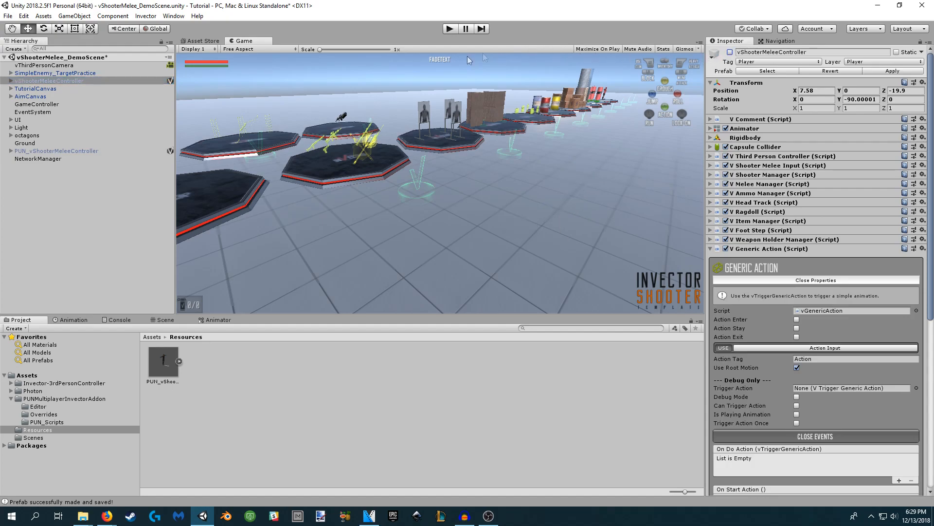
{"action": "left_click", "coordinate": [90, 219]}
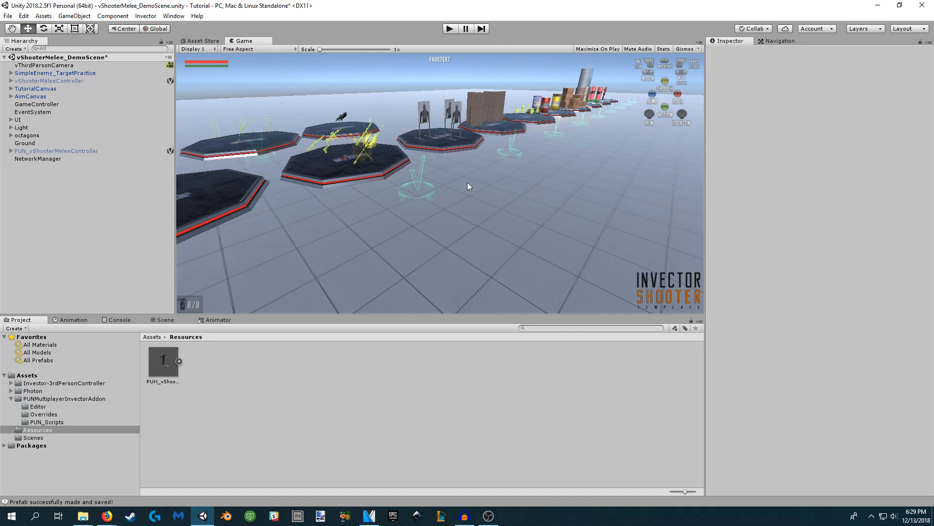
{"action": "key", "text": "ctrl+s"}
Test-run the scene, review the errors logged in the console, and stop the run and clear the log.
{"action": "key", "text": "ctrl+p"}
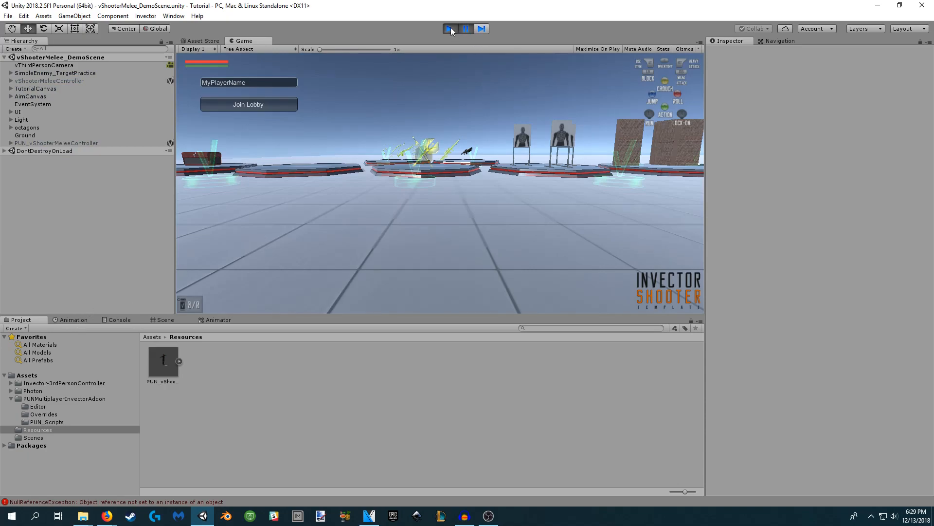
{"action": "left_click", "coordinate": [126, 321]}
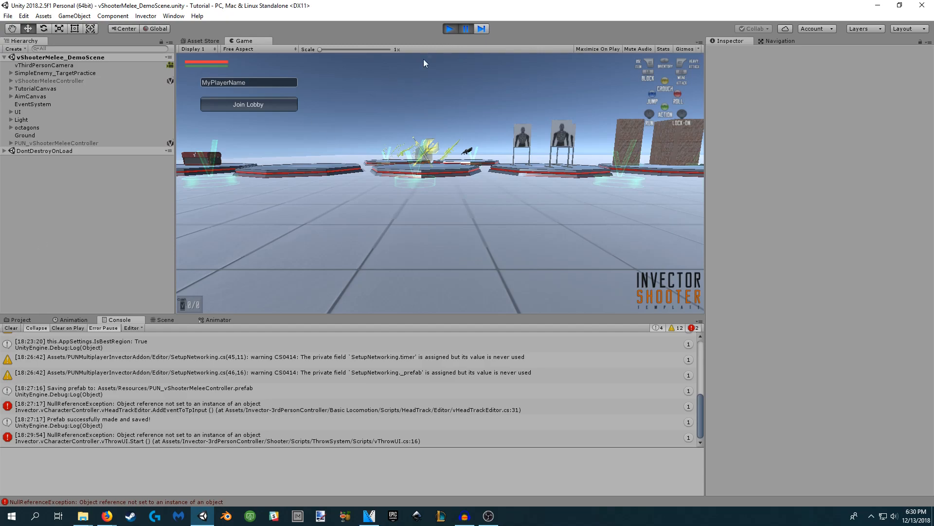
{"action": "left_click", "coordinate": [451, 29]}
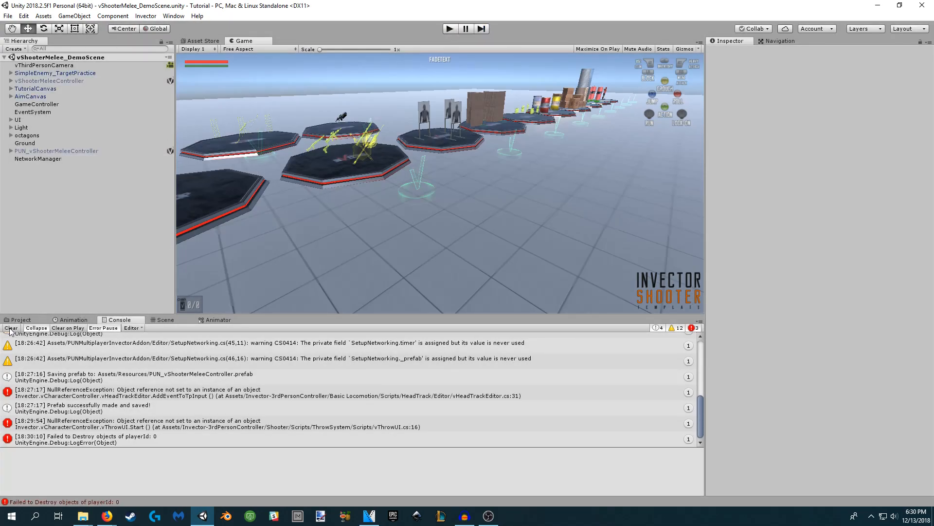
{"action": "left_click", "coordinate": [11, 327]}
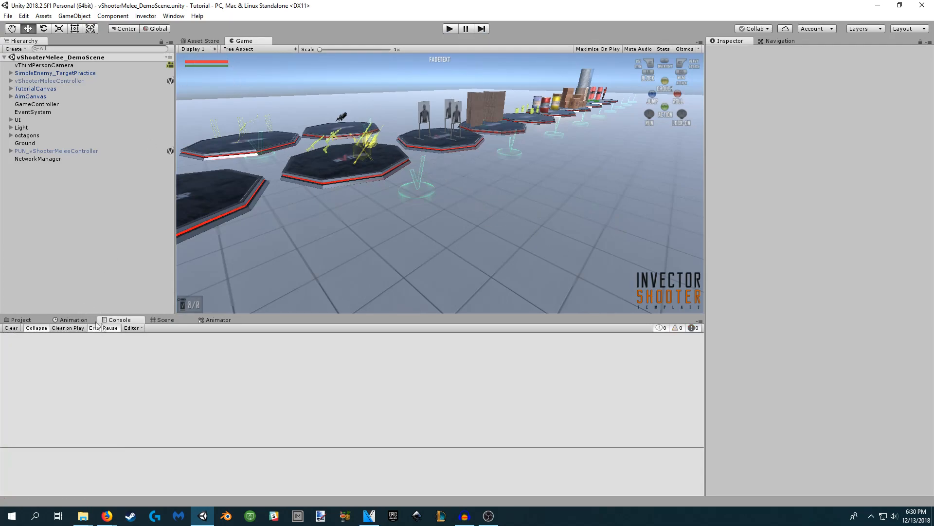
Search the scene hierarchy for "throwui" and inspect the vThrowUI object's script settings.
{"action": "left_click", "coordinate": [172, 321]}
{"action": "right_click_drag", "start_coordinate": [397, 460], "coordinate": [404, 420]}
{"action": "key", "text": "a"}
{"action": "left_click", "coordinate": [79, 50]}
{"action": "type", "text": "throww"}
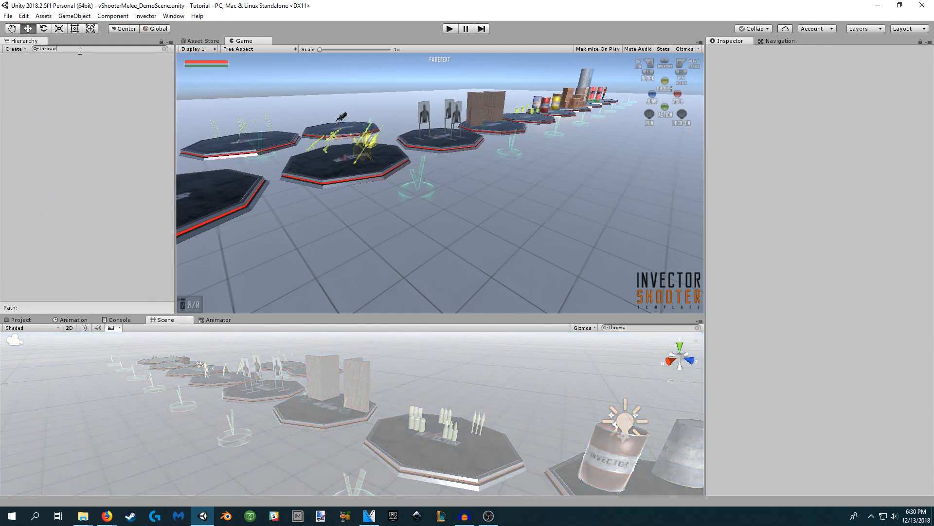
{"action": "key", "text": "BackSpace"}
{"action": "type", "text": "ui"}
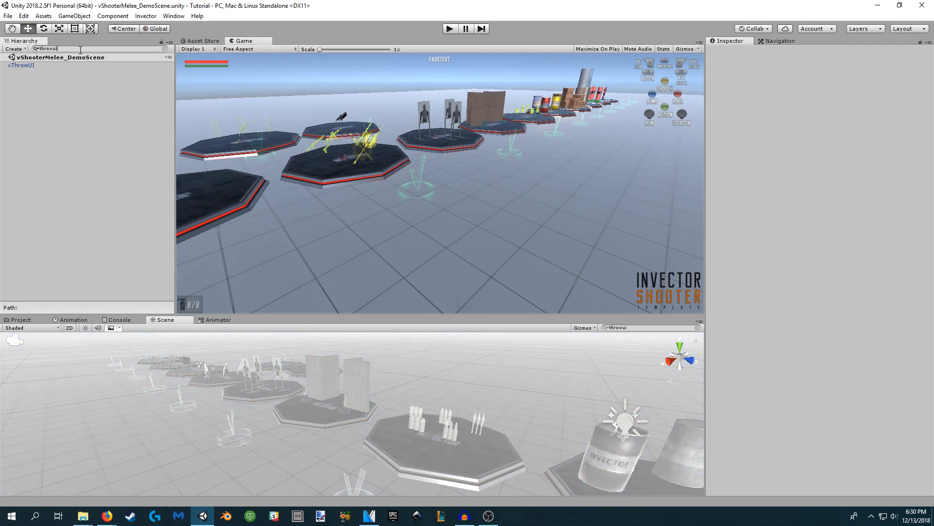
{"action": "left_click", "coordinate": [45, 64]}
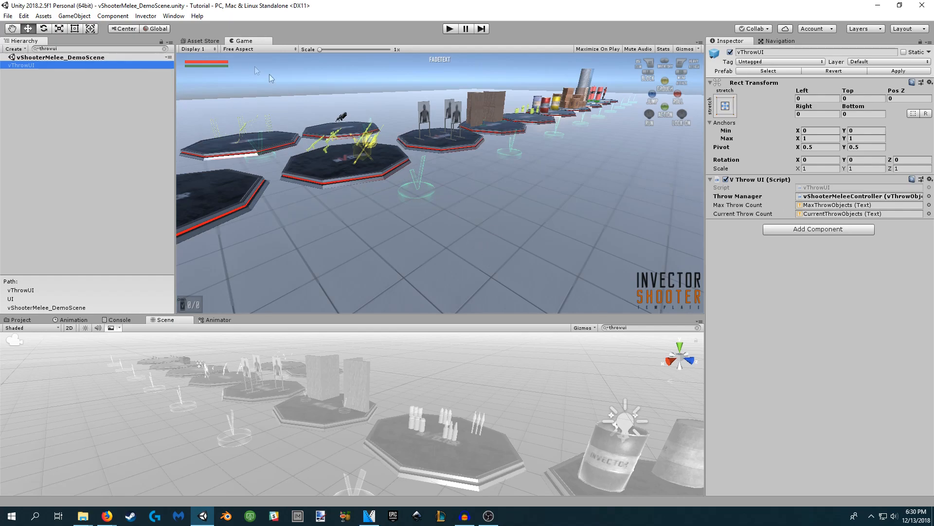
Run Convert Scene To Multiplayer and scan the scene with Ignore Players/AI enabled.
{"action": "left_click", "coordinate": [145, 17]}
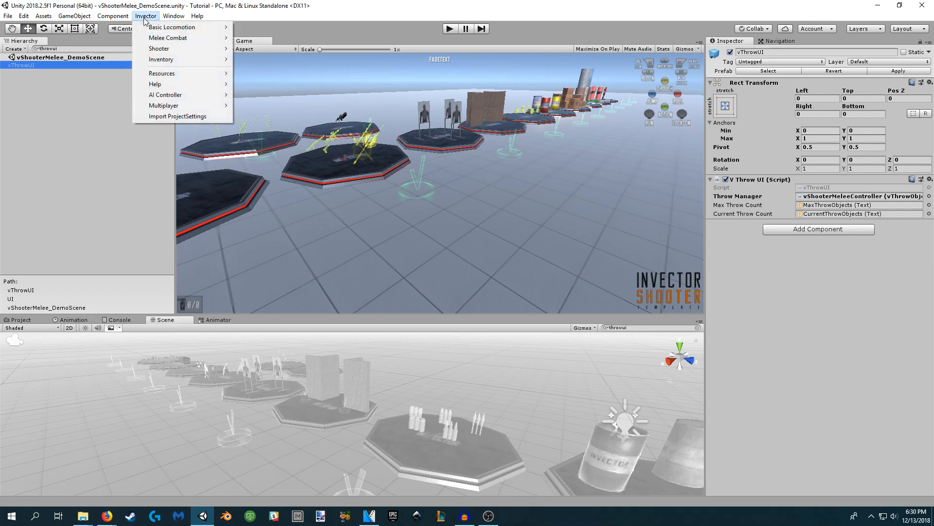
{"action": "mouse_move", "coordinate": [171, 108]}
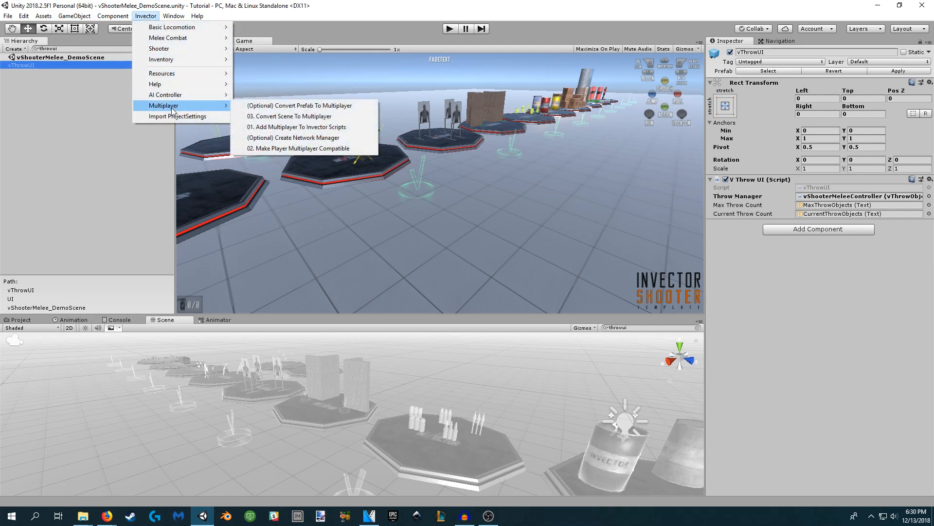
{"action": "left_click", "coordinate": [291, 117]}
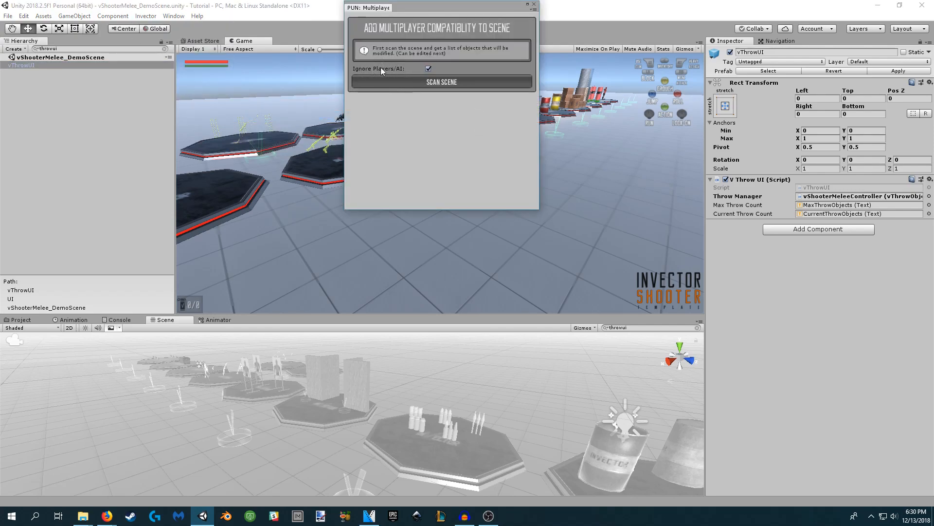
{"action": "left_click", "coordinate": [445, 83]}
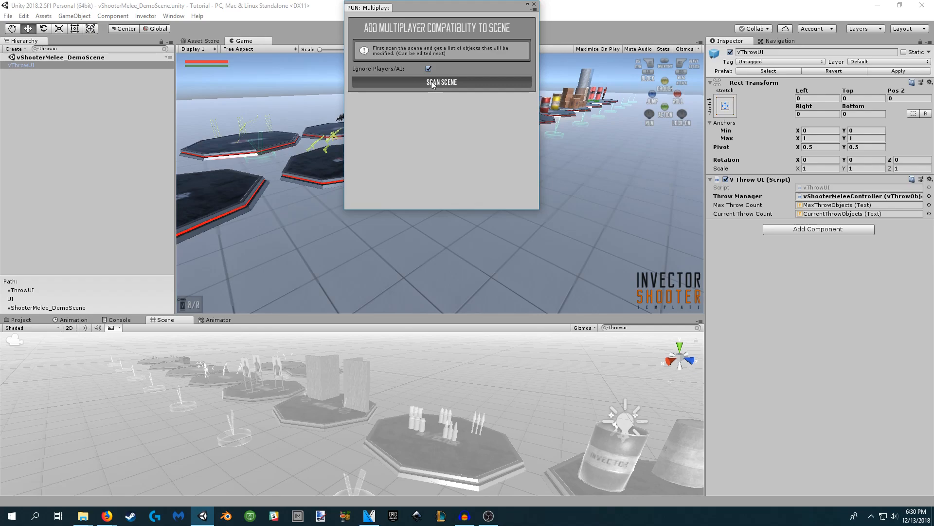
{"action": "left_click", "coordinate": [432, 82]}
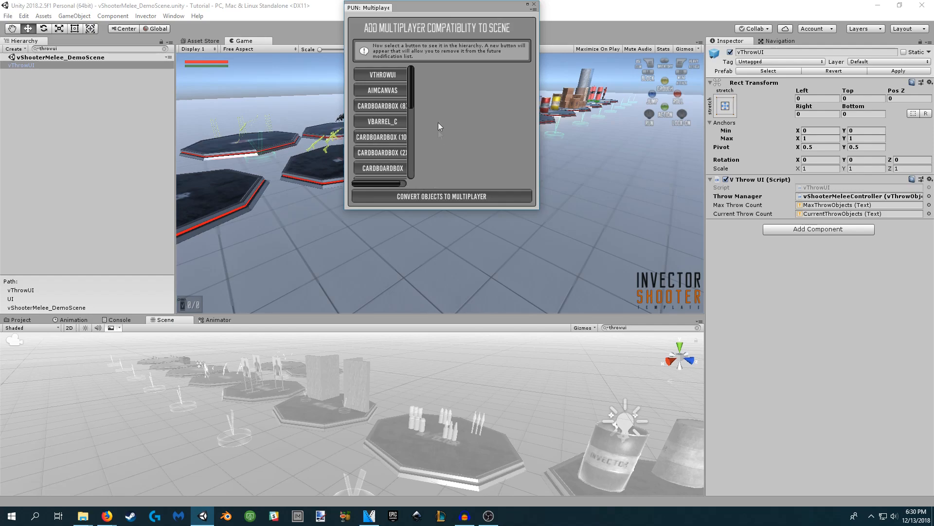
Clear the hierarchy search and use the scan list to locate AimCanvas and vThrowUI in the scene.
{"action": "mouse_move", "coordinate": [407, 84]}
{"action": "left_mouse_down"}
{"action": "mouse_move", "coordinate": [417, 167]}
{"action": "mouse_move", "coordinate": [413, 86]}
{"action": "left_mouse_up"}
{"action": "left_click", "coordinate": [165, 48]}
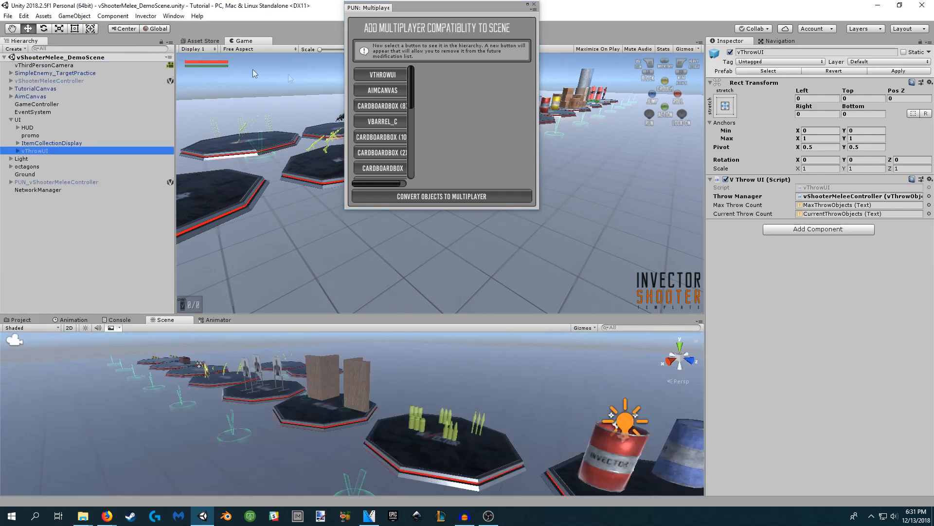
{"action": "left_click", "coordinate": [384, 91]}
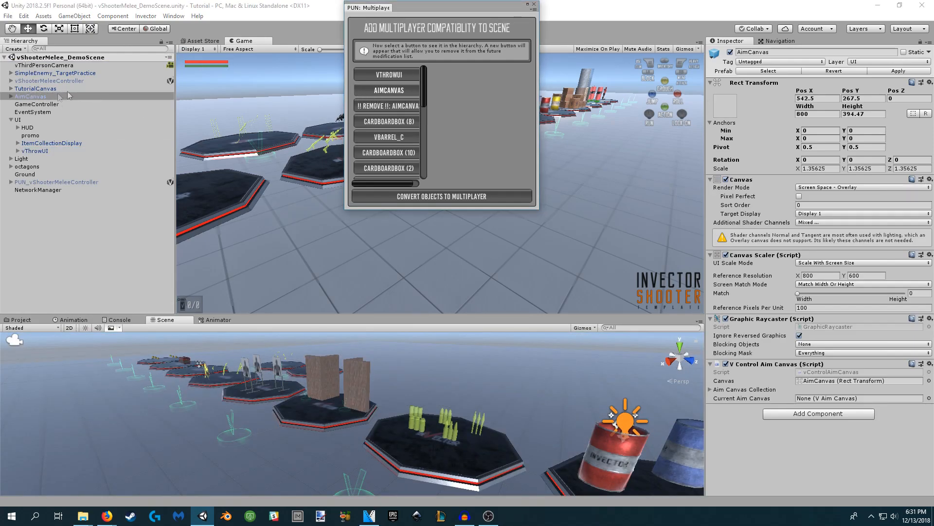
{"action": "left_click", "coordinate": [397, 76]}
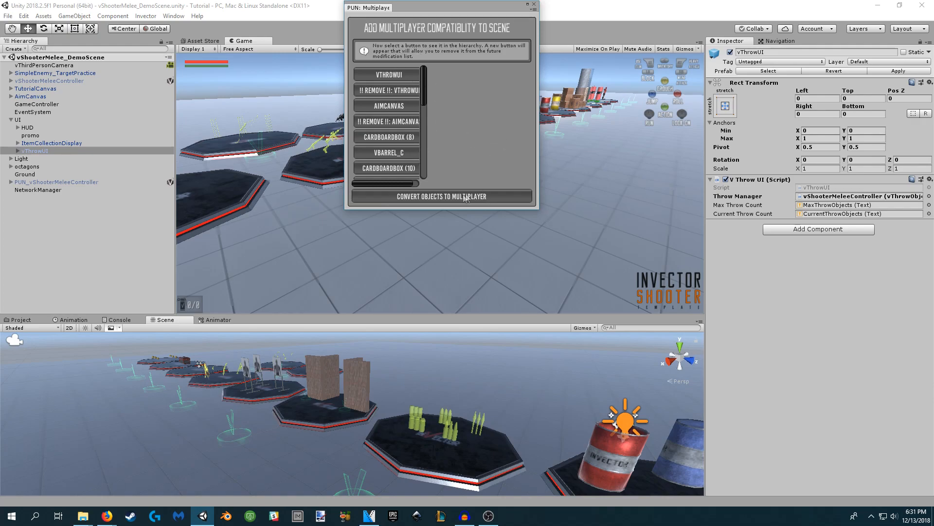
Convert all the scanned scene objects to multiplayer, close the conversion window and return to the project files.
{"action": "left_click", "coordinate": [431, 197]}
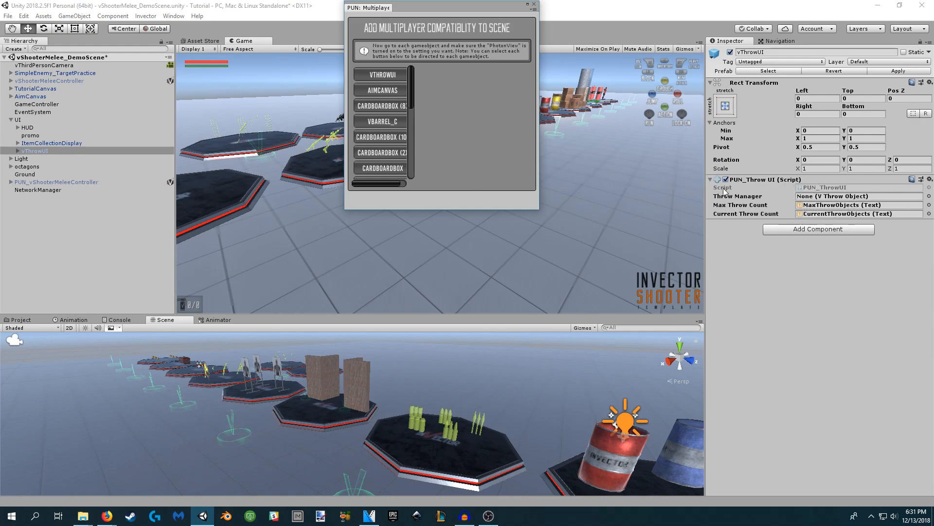
{"action": "left_click", "coordinate": [534, 5]}
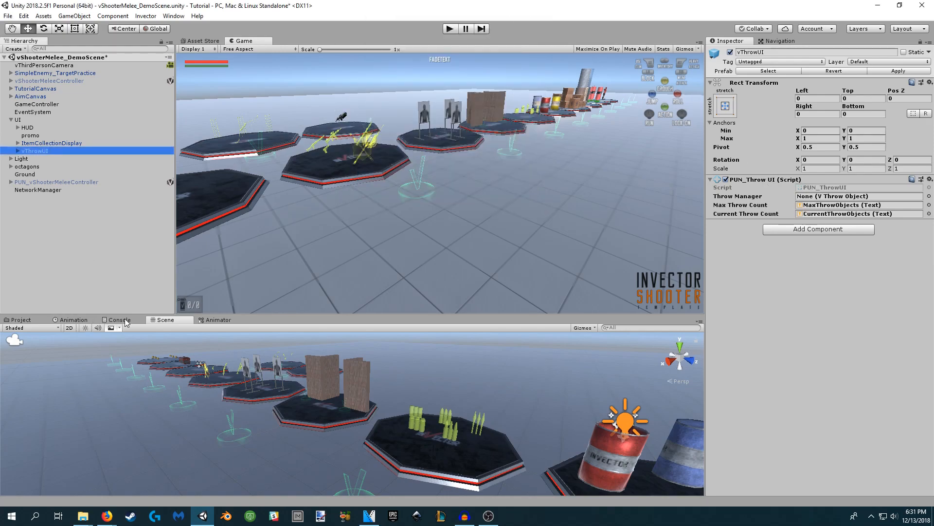
{"action": "left_click", "coordinate": [22, 321]}
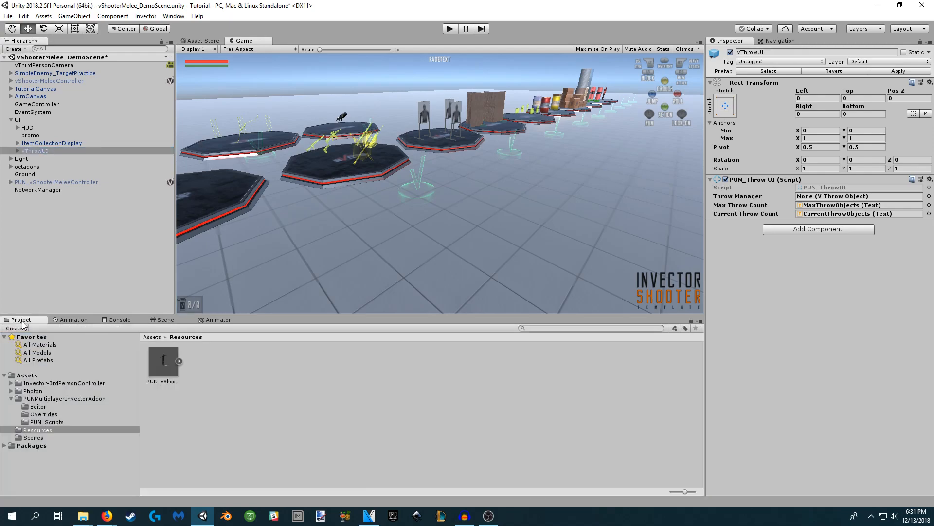
Play the scene, join the lobby as MyPlayerName, and sprint the spawned character forward to test it.
{"action": "left_click", "coordinate": [450, 29]}
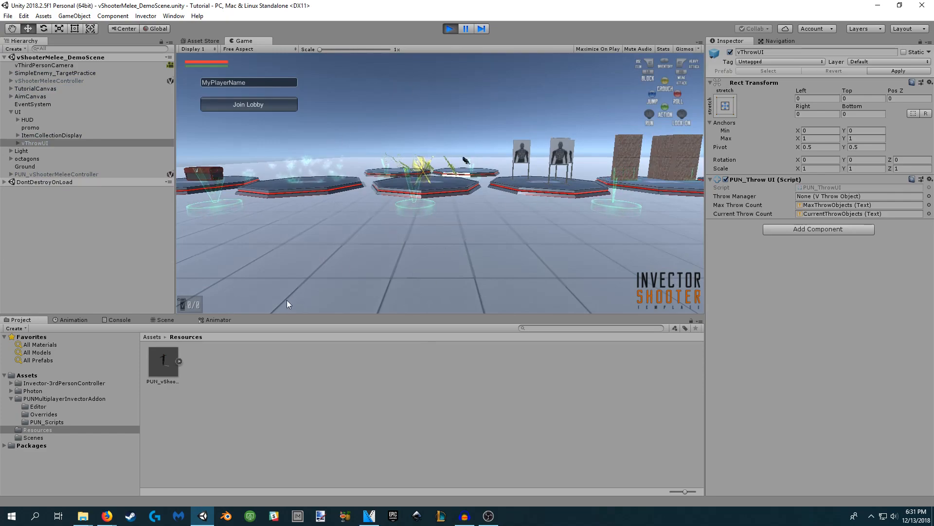
{"action": "left_click", "coordinate": [250, 103]}
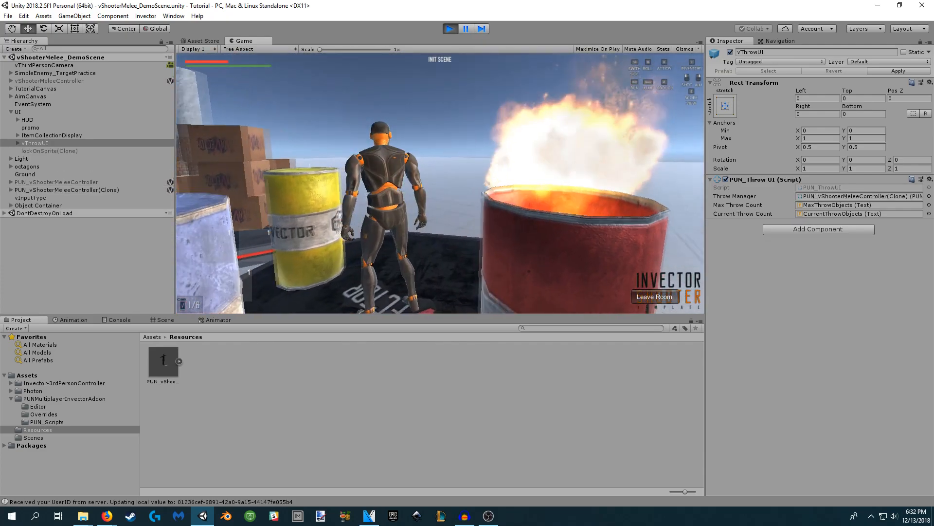
{"action": "key", "text": "w"}
{"action": "key", "text": "shift"}
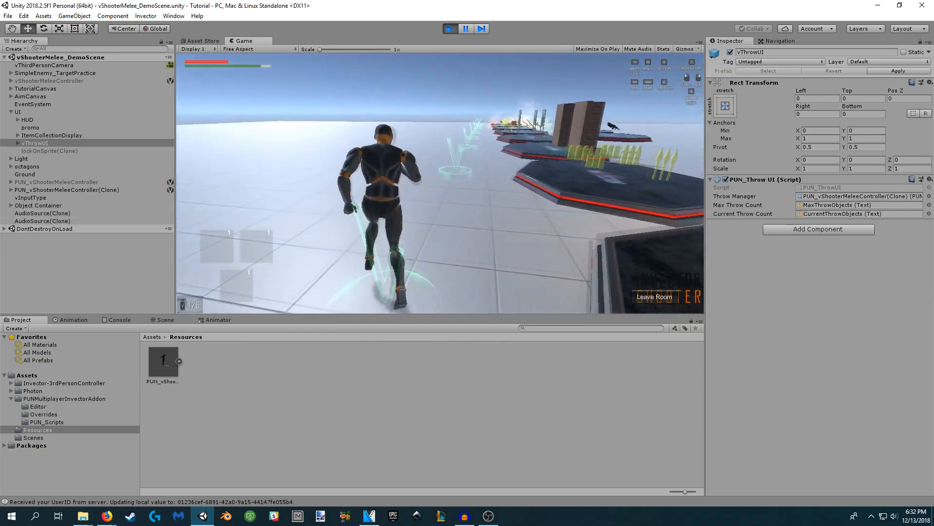
Run the spawned character around the demo platforms to test its movement in the playing scene.
{"action": "key", "text": "w"}
{"action": "key", "text": "a"}
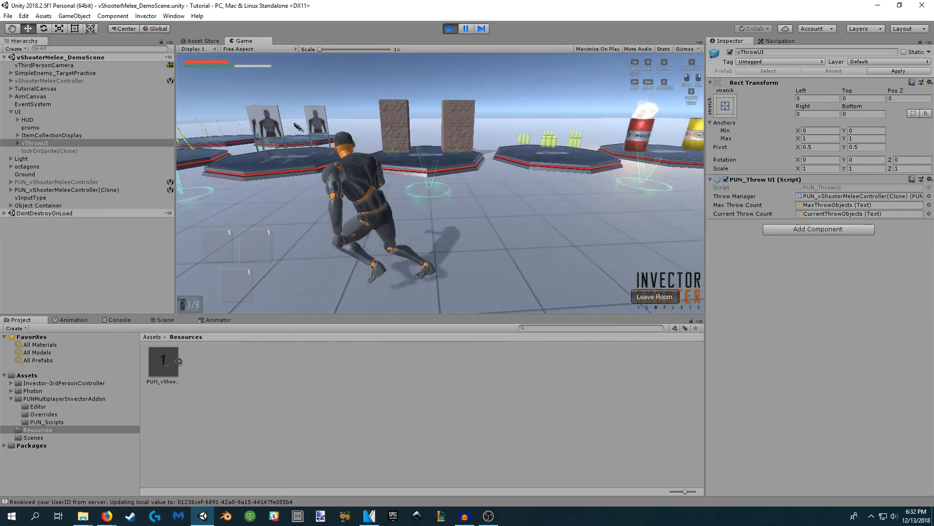
{"action": "key", "text": "w"}
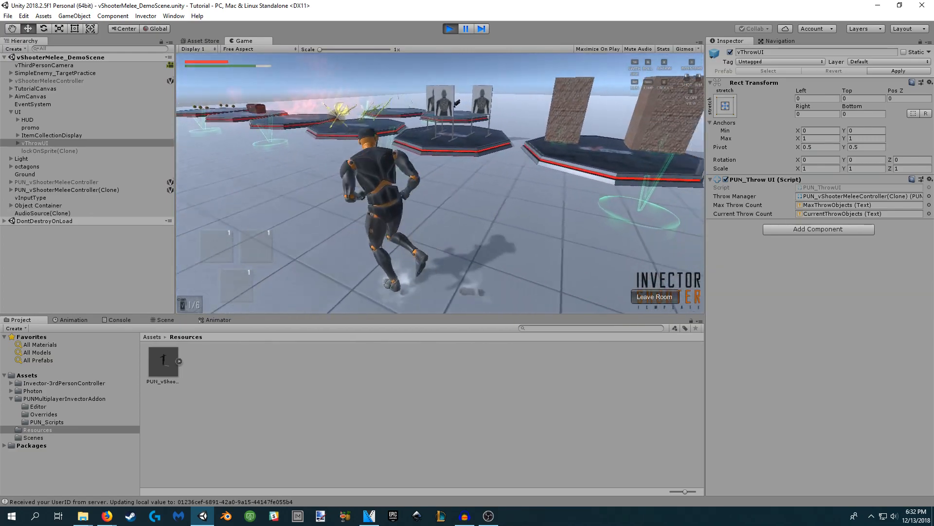
{"action": "key", "text": "w"}
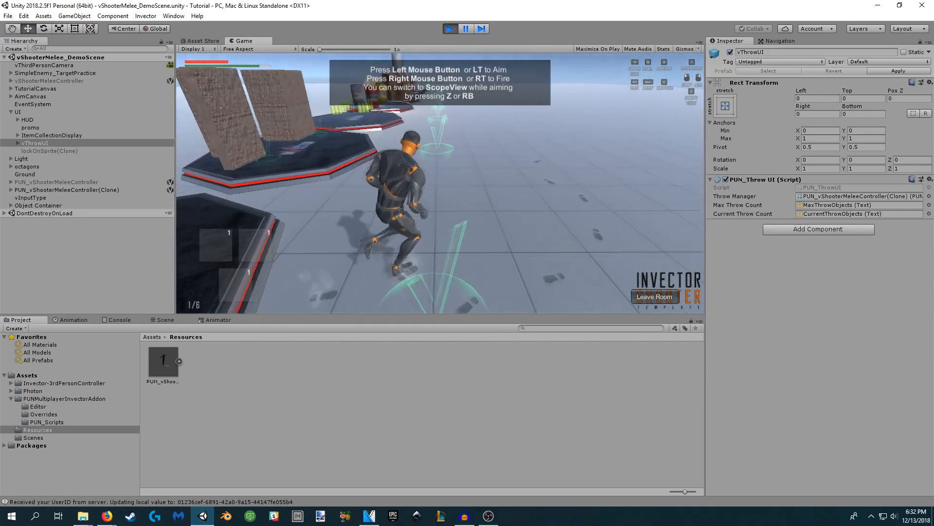
{"action": "key", "text": "w"}
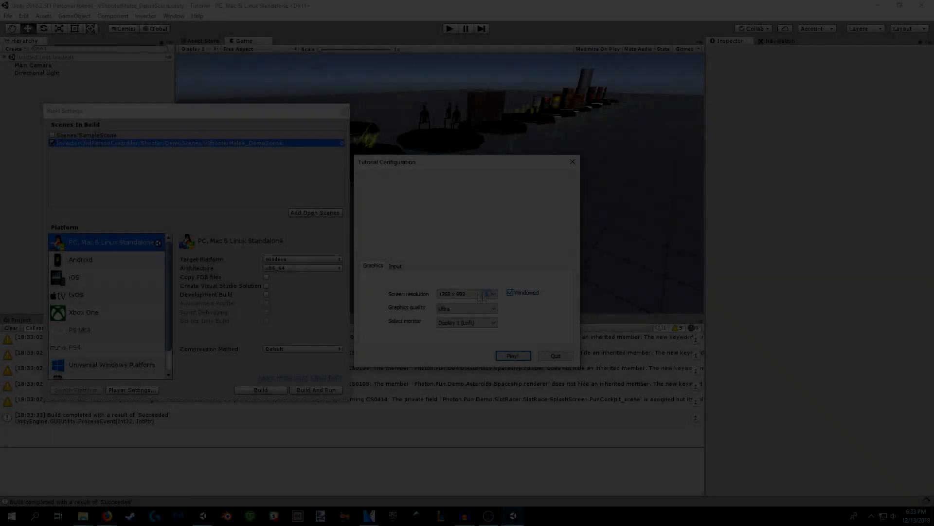
Launch the built Tutorial game at a 1280 x 720 screen resolution and move its window aside.
{"action": "left_click", "coordinate": [476, 295]}
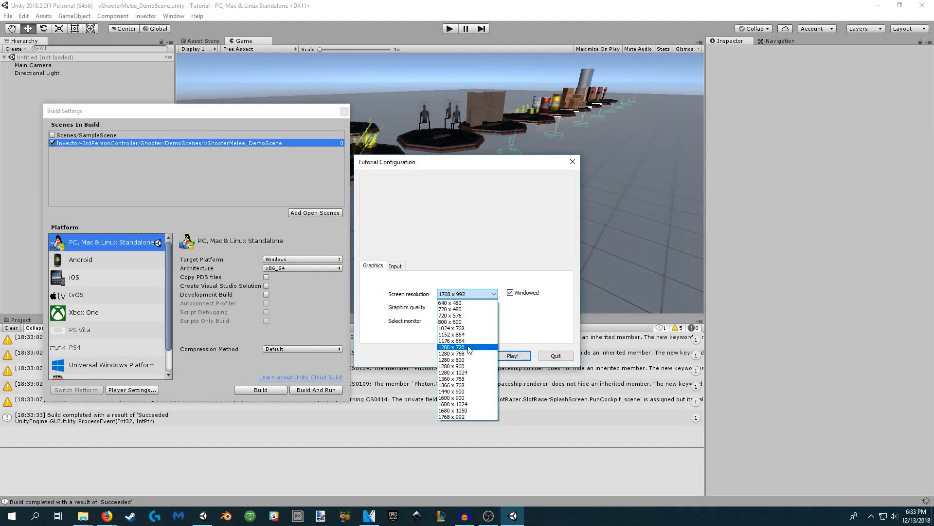
{"action": "left_click", "coordinate": [469, 348]}
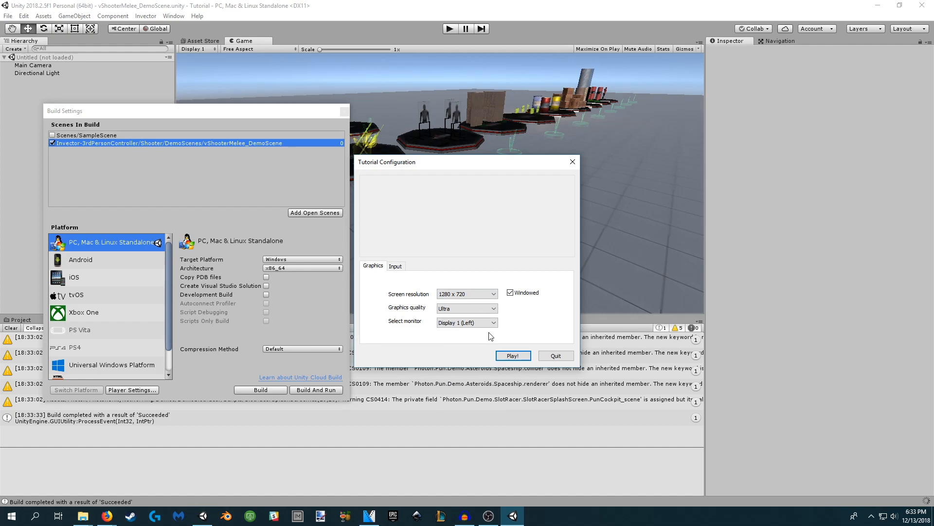
{"action": "left_click", "coordinate": [514, 356]}
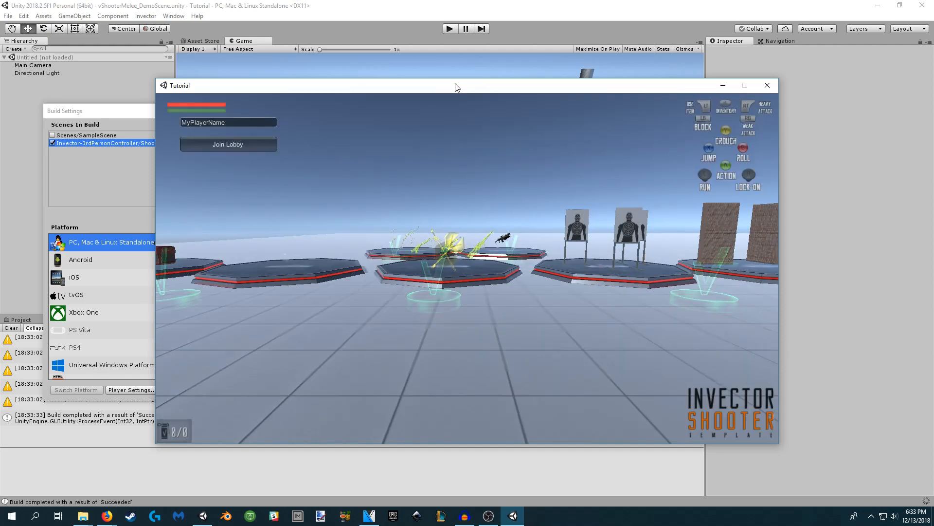
{"action": "left_click_drag", "start_coordinate": [458, 87], "coordinate": [598, 132]}
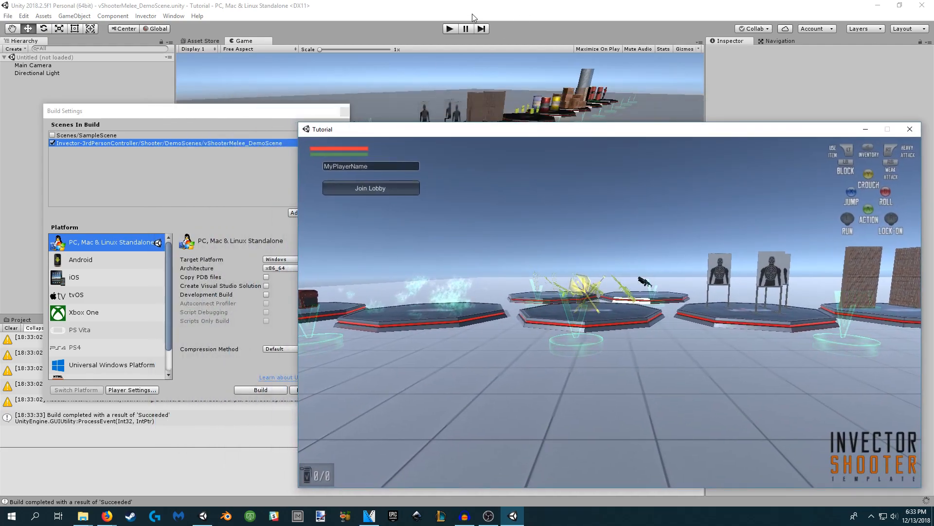
Close the build settings and play the demo scene in the editor with a cleared console.
{"action": "left_click", "coordinate": [284, 103]}
{"action": "left_click", "coordinate": [344, 112]}
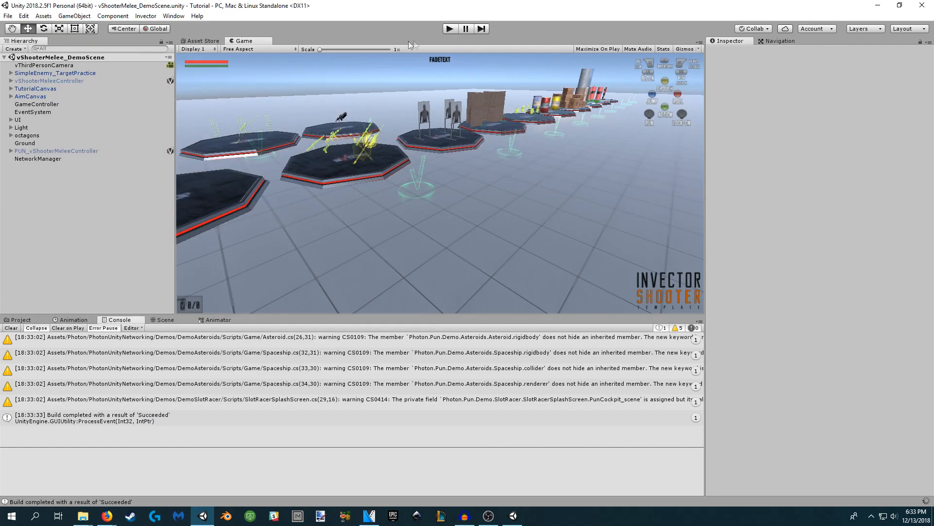
{"action": "left_click", "coordinate": [11, 328]}
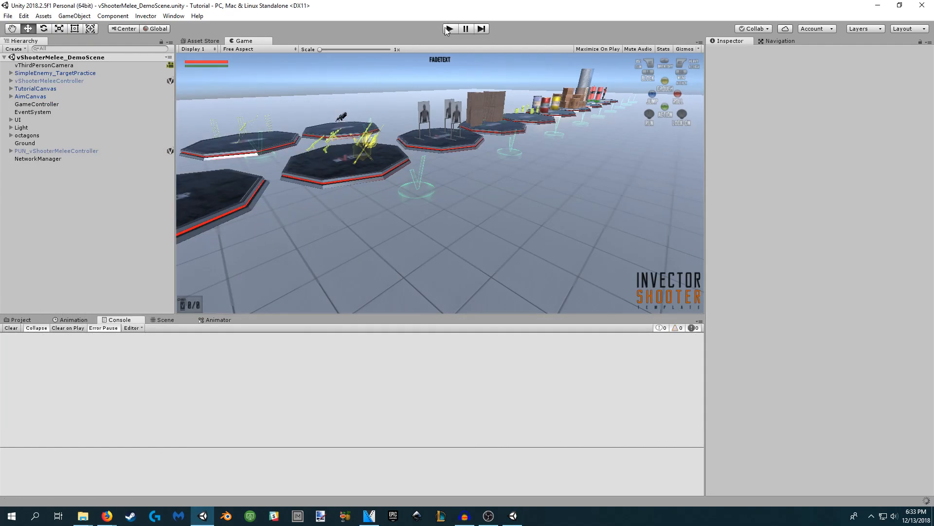
{"action": "left_click", "coordinate": [448, 28]}
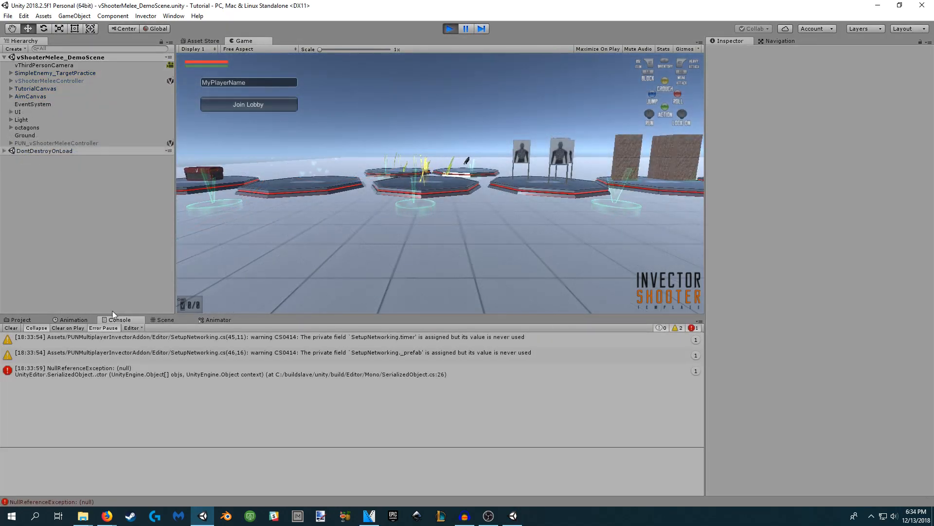
Inspect and clear the NullReferenceException, then join the lobby in the editor and sprint the character away from the barrels.
{"action": "left_click", "coordinate": [104, 371]}
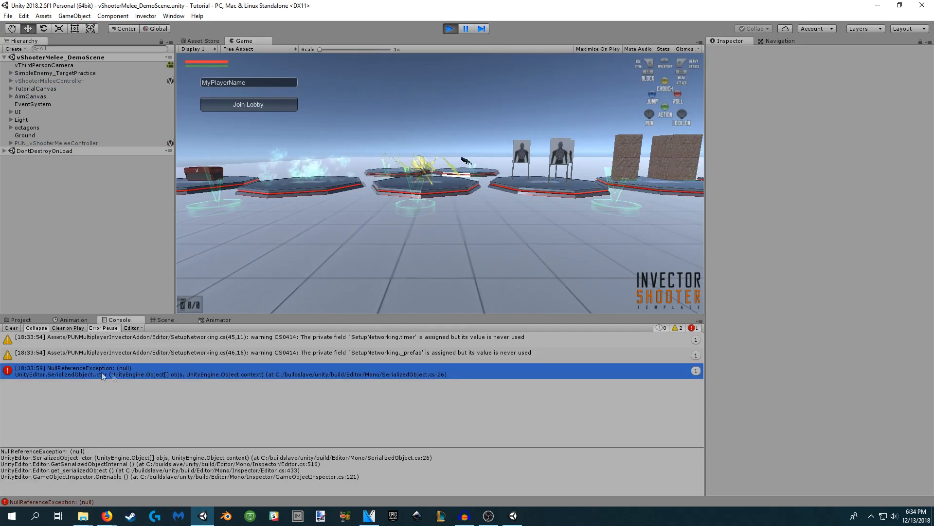
{"action": "left_click", "coordinate": [10, 328]}
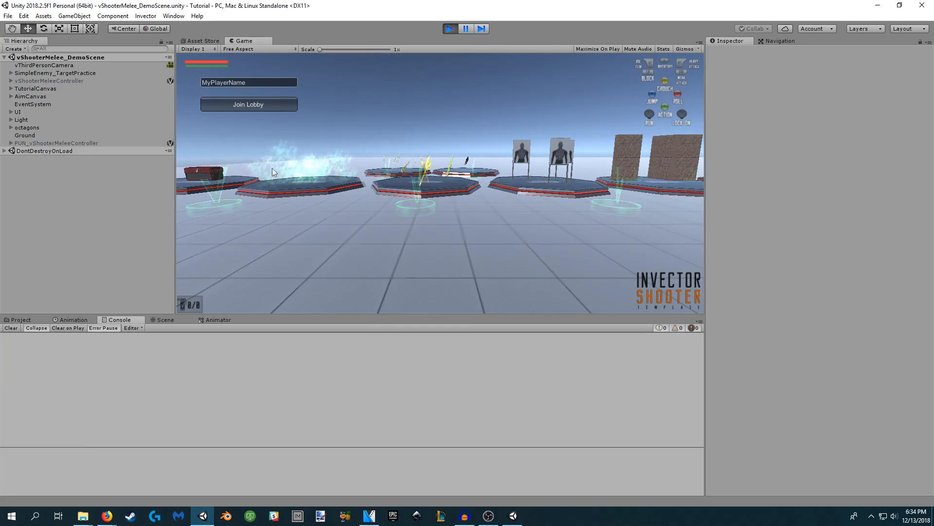
{"action": "left_click", "coordinate": [240, 106]}
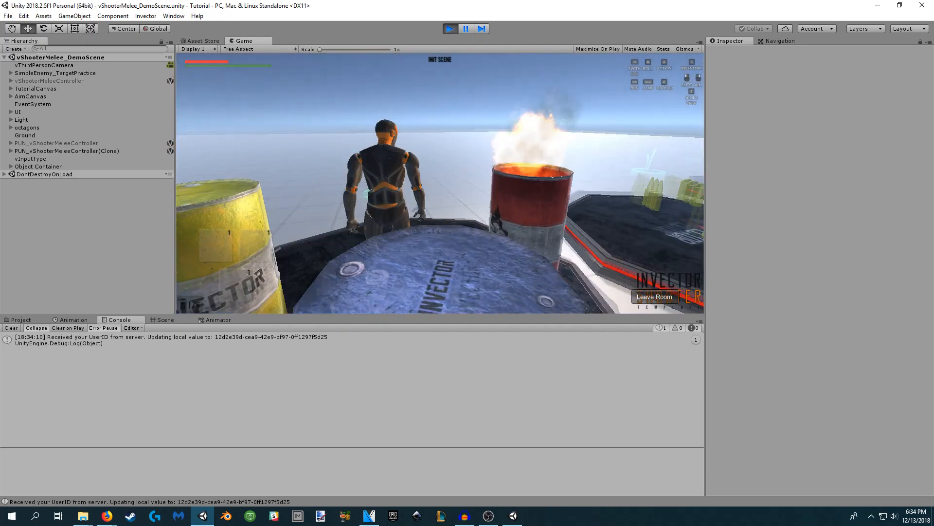
{"action": "key", "text": "shift+w"}
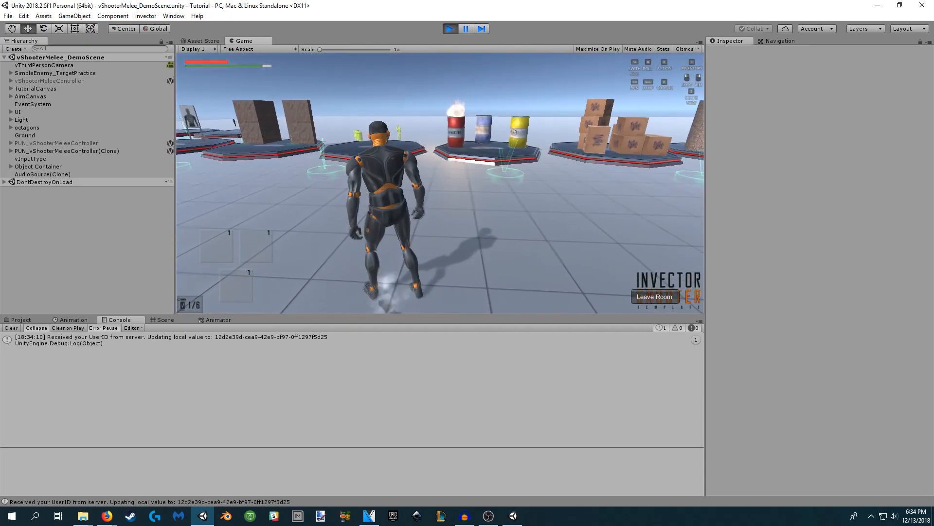
Switch to the Tutorial build, join its lobby as MyPlayerName, and place its window beside the editor's game view.
{"action": "key", "text": "super"}
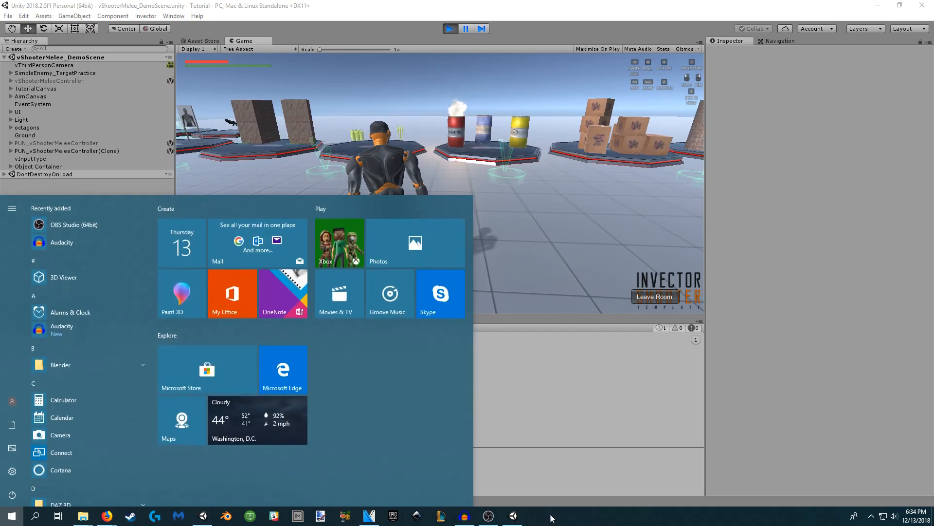
{"action": "left_click", "coordinate": [513, 516]}
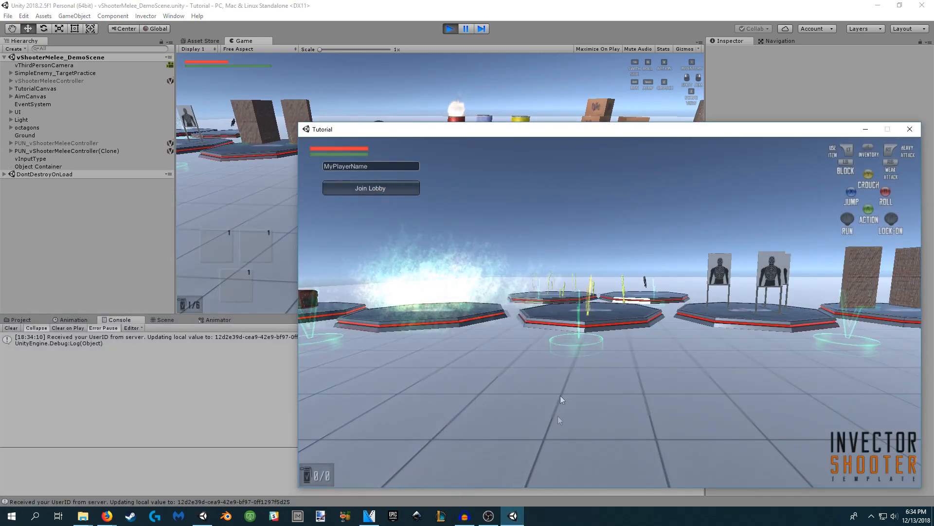
{"action": "left_click_drag", "start_coordinate": [530, 137], "coordinate": [611, 120]}
{"action": "left_click", "coordinate": [443, 174]}
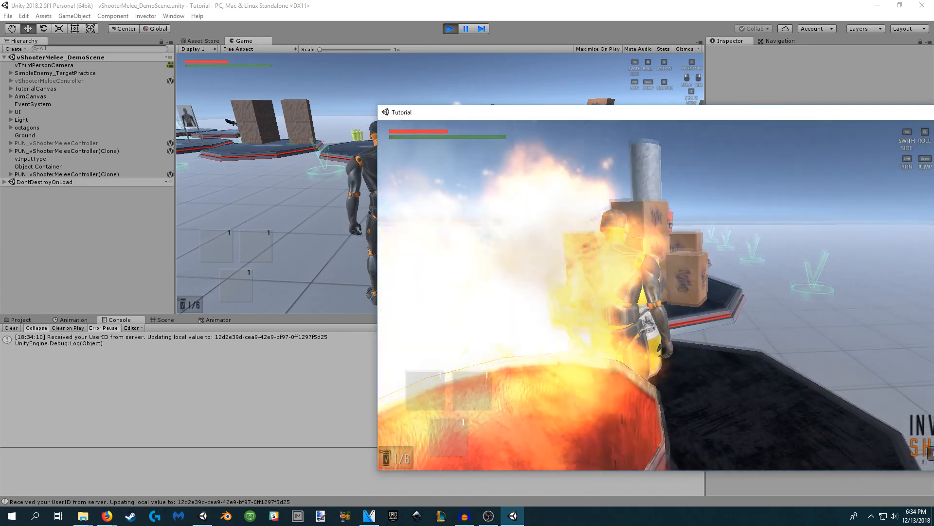
{"action": "key", "text": "alt+Tab"}
{"action": "key", "text": "super"}
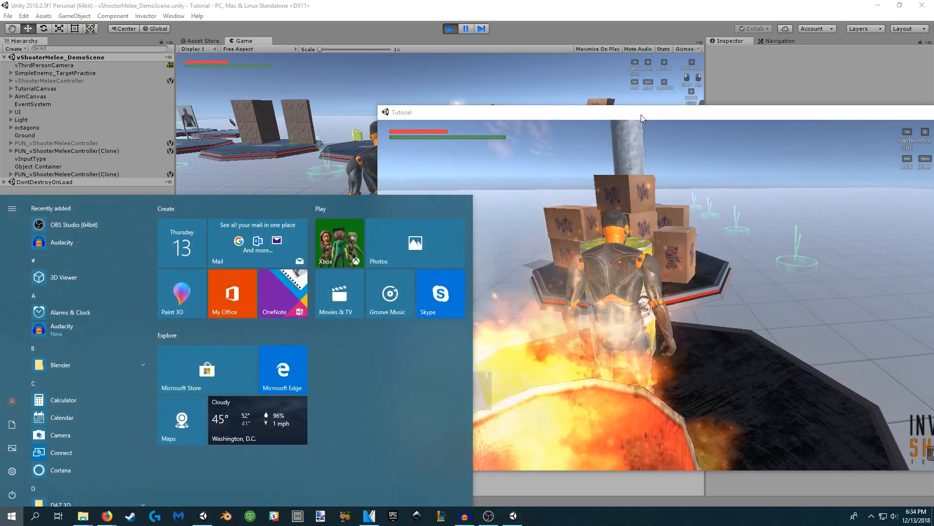
{"action": "left_click_drag", "start_coordinate": [638, 116], "coordinate": [830, 104]}
Run the build's character over to the editor's character and toggle its crouch to test movement synchronization.
{"action": "key", "text": "d"}
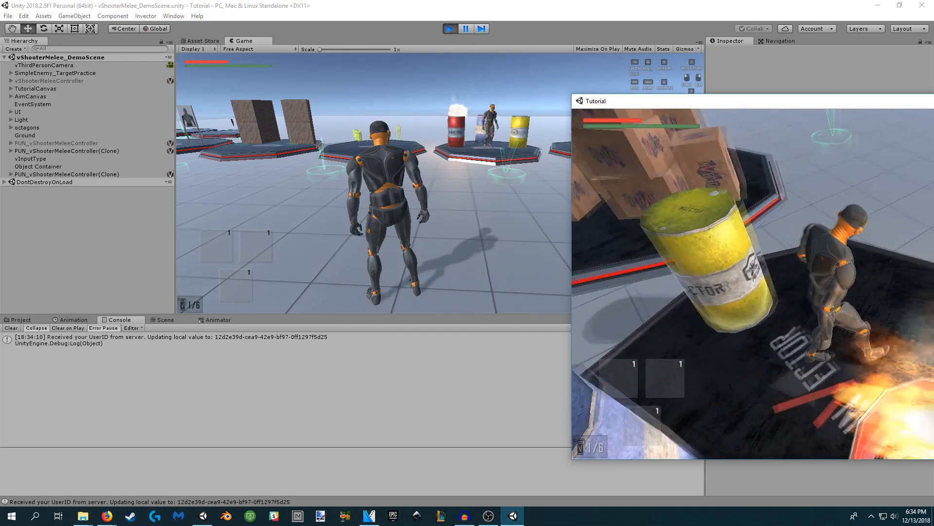
{"action": "key", "text": "w"}
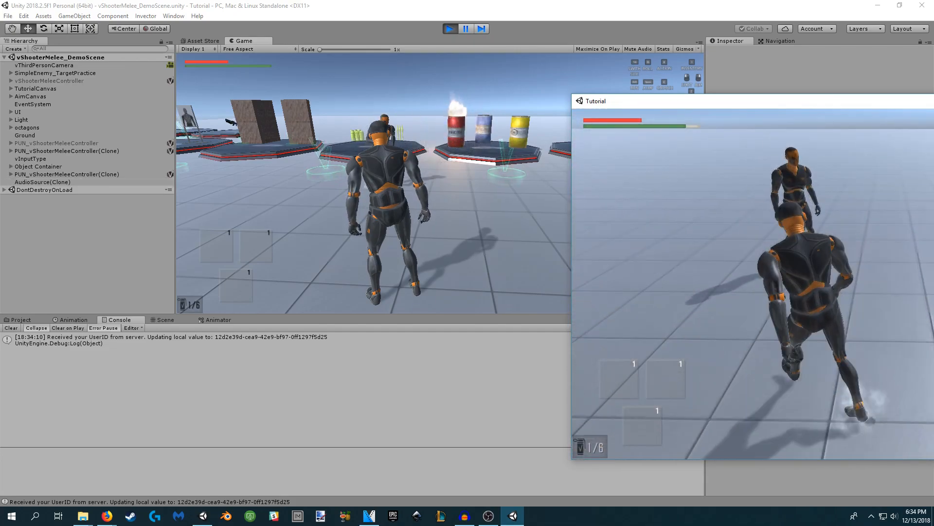
{"action": "key", "text": "c"}
{"action": "key", "text": "c"}
{"action": "key", "text": "d"}
{"action": "key", "text": "w"}
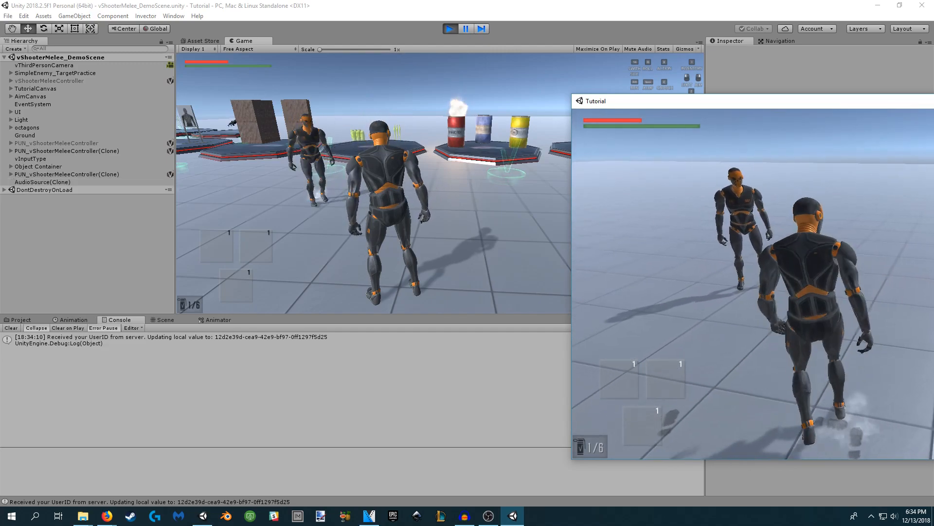
Hit the editor's character with a melee attack from the build's character and walk around it.
{"action": "left_click", "coordinate": [883, 284]}
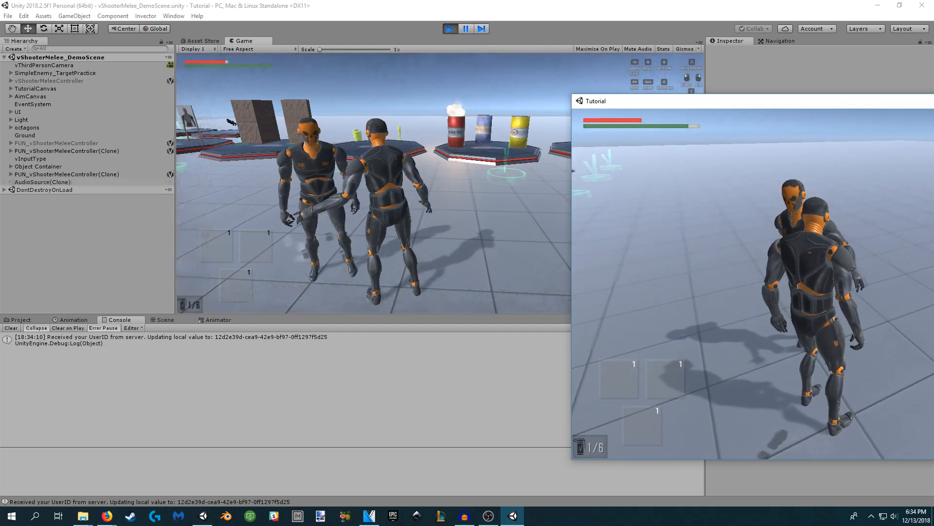
{"action": "key", "text": "s"}
{"action": "key", "text": "w"}
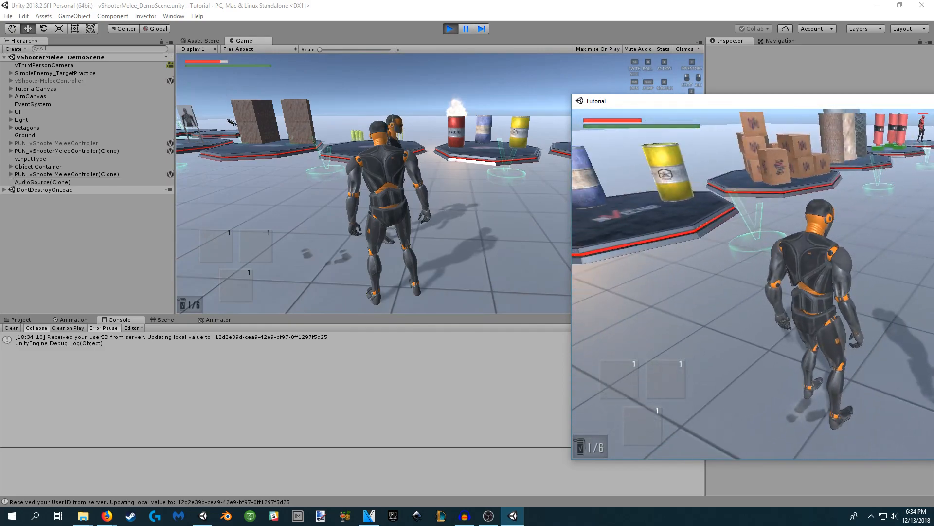
{"action": "key", "text": "w"}
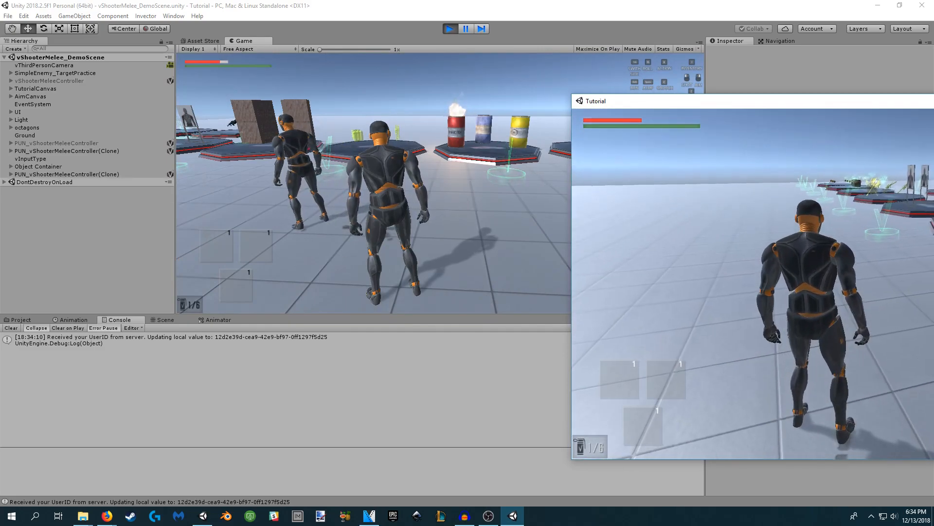
Switch to the editor's game view, run its character along the platforms and pick up the sniper.
{"action": "key", "text": "super"}
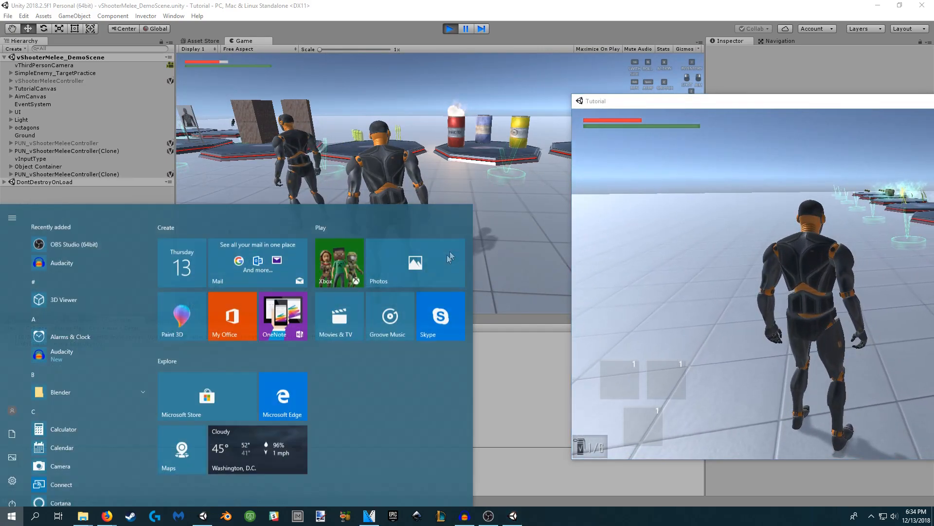
{"action": "left_click", "coordinate": [428, 100]}
{"action": "key", "text": "w"}
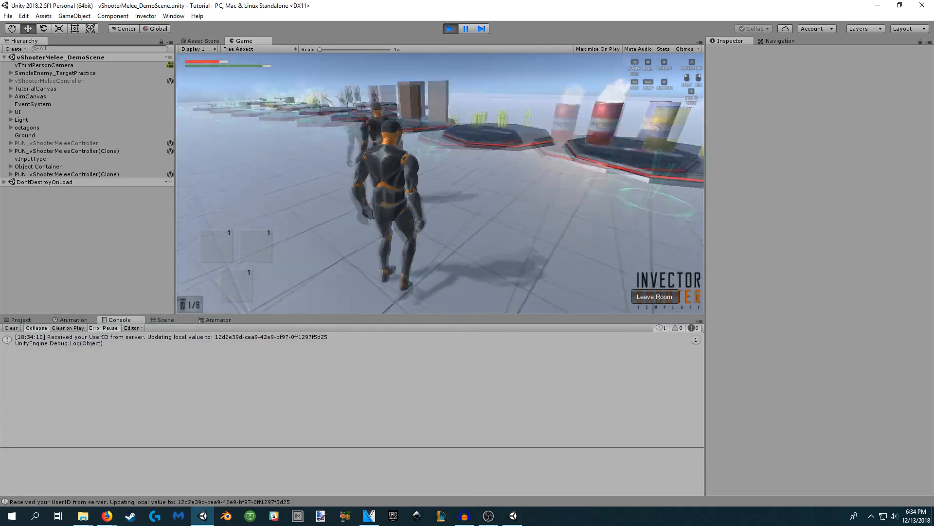
{"action": "key", "text": "w"}
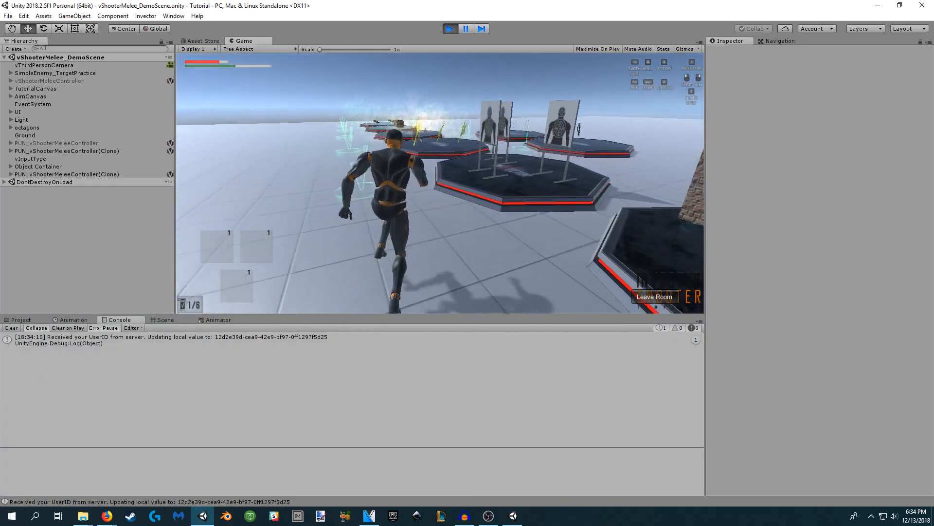
{"action": "key", "text": "w"}
{"action": "key", "text": "e"}
Run the editor's character back past the platforms and stand it near the build's character.
{"action": "key", "text": "w"}
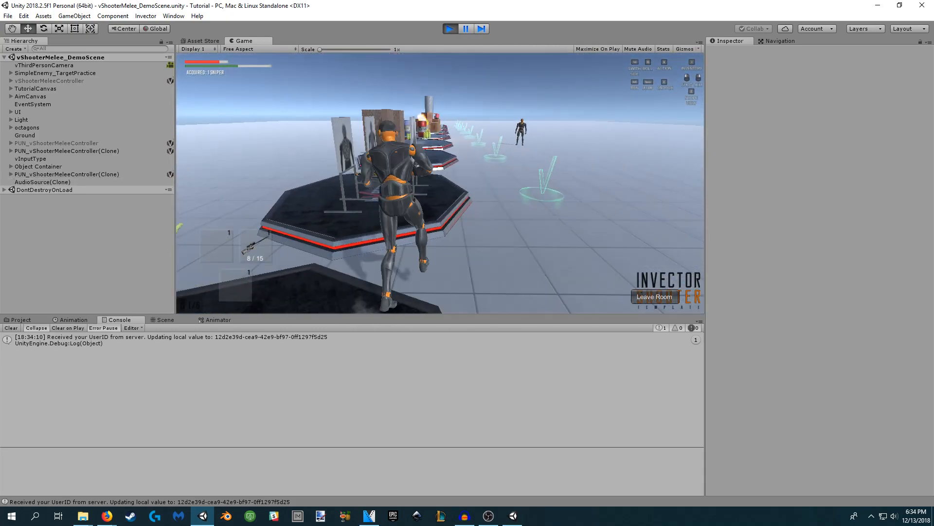
{"action": "key", "text": "w"}
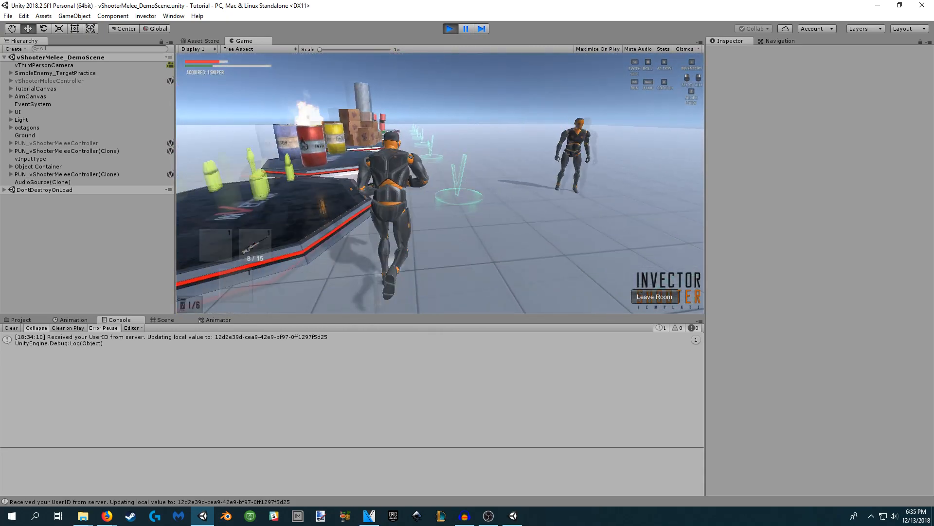
{"action": "key", "text": "s"}
{"action": "key", "text": "w"}
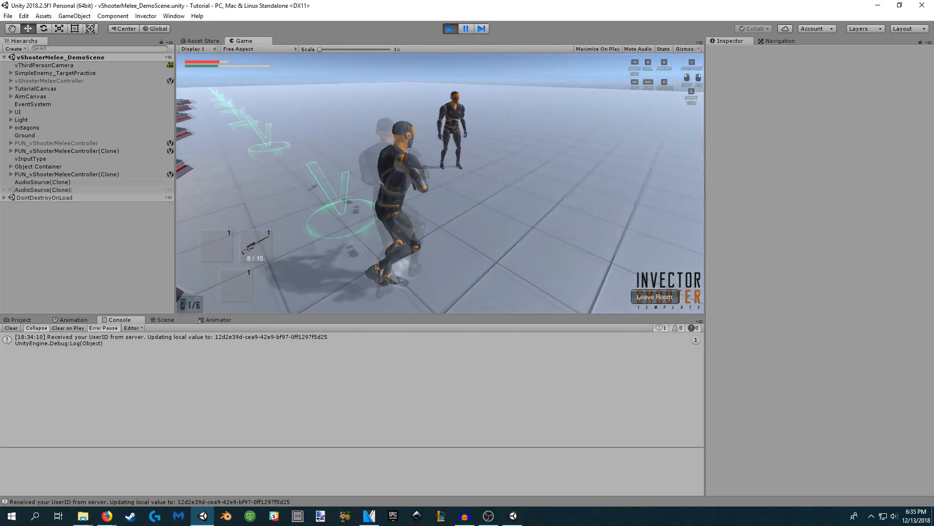
Switch to the Tutorial build and walk its character around to view the editor's character from there.
{"action": "key", "text": "super"}
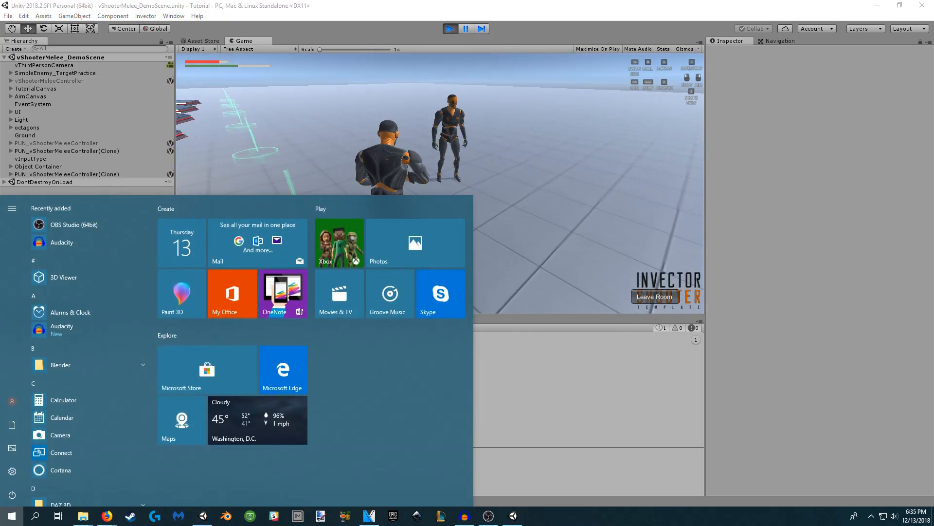
{"action": "left_click", "coordinate": [513, 516]}
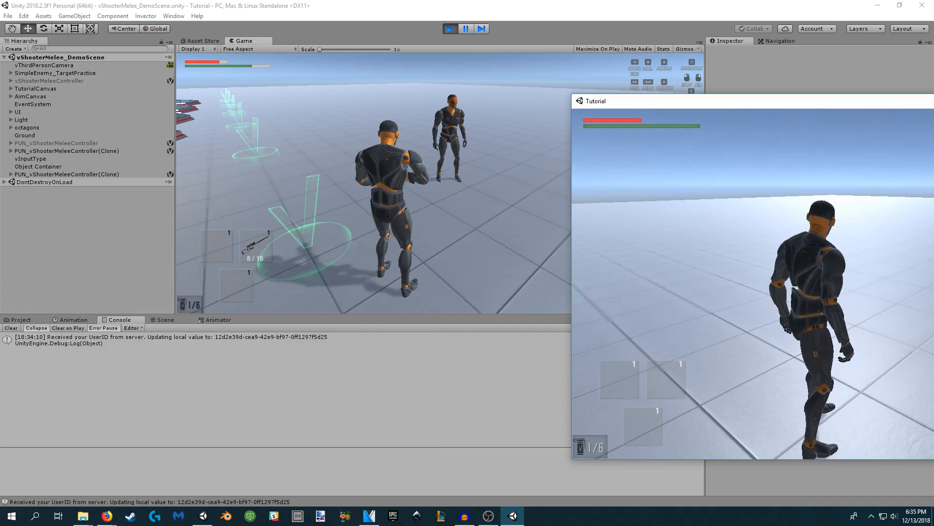
{"action": "key", "text": "d"}
{"action": "key", "text": "a"}
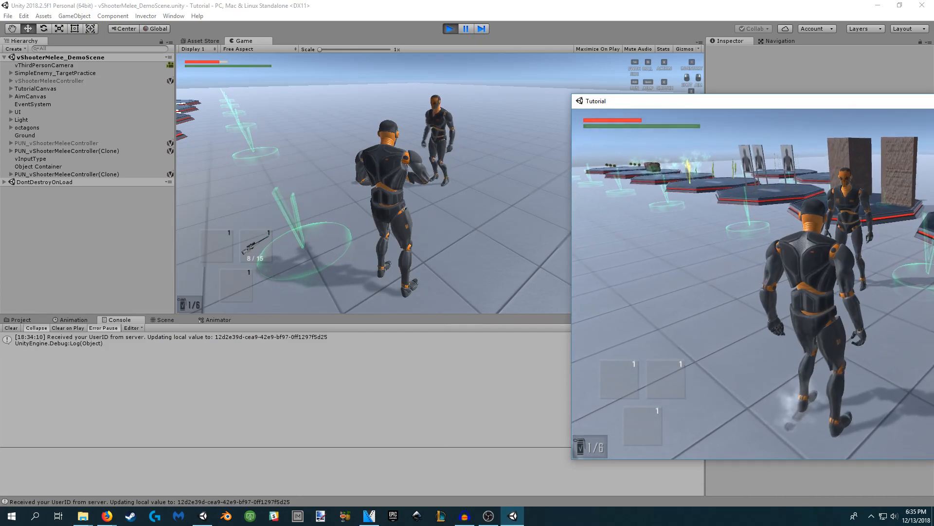
{"action": "key", "text": "d"}
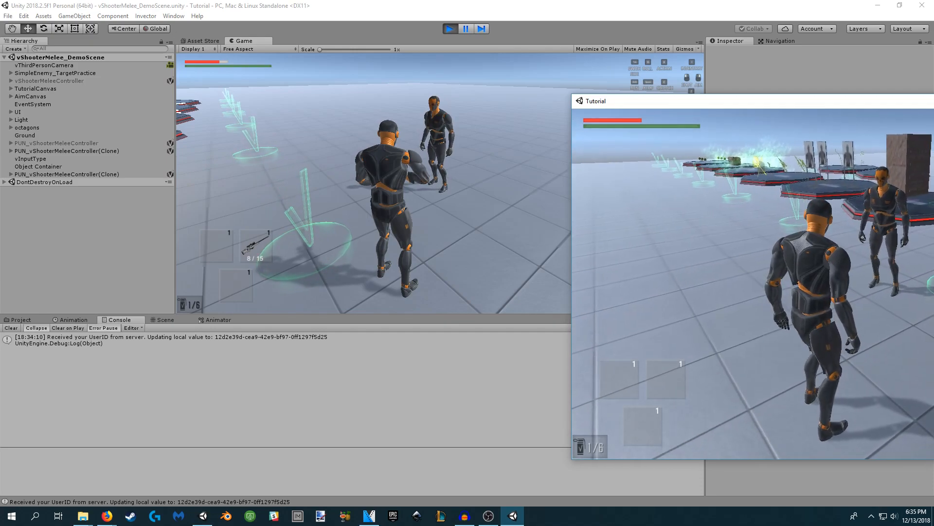
Walk the build's character past the editor's character to the weapon platform and pick up the sniper.
{"action": "key", "text": "w"}
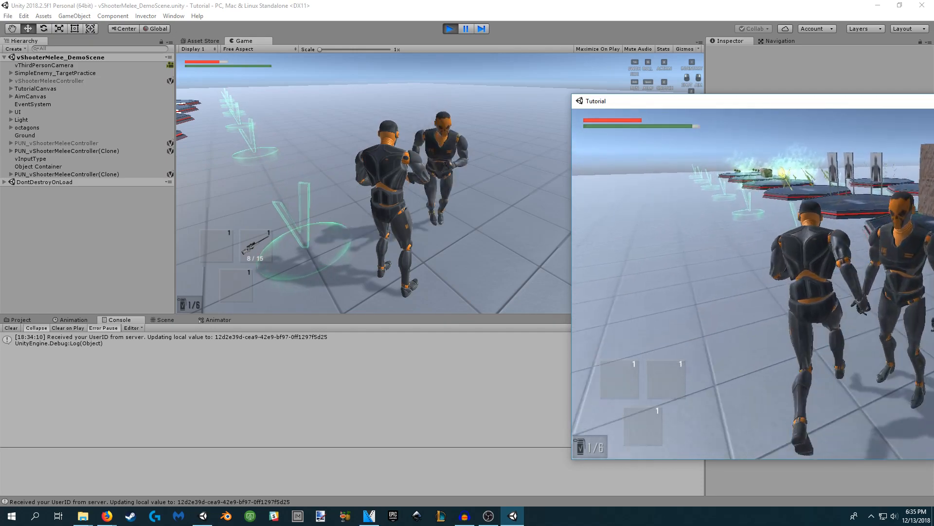
{"action": "key", "text": "w"}
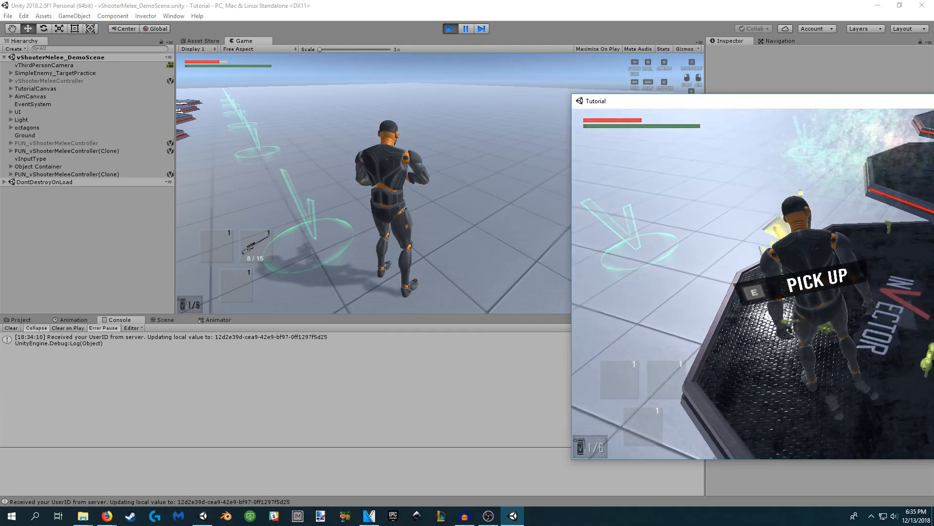
{"action": "key", "text": "e"}
Run the build's character back from the platforms and stand it facing the editor's character.
{"action": "key", "text": "w"}
{"action": "key", "text": "shift+w"}
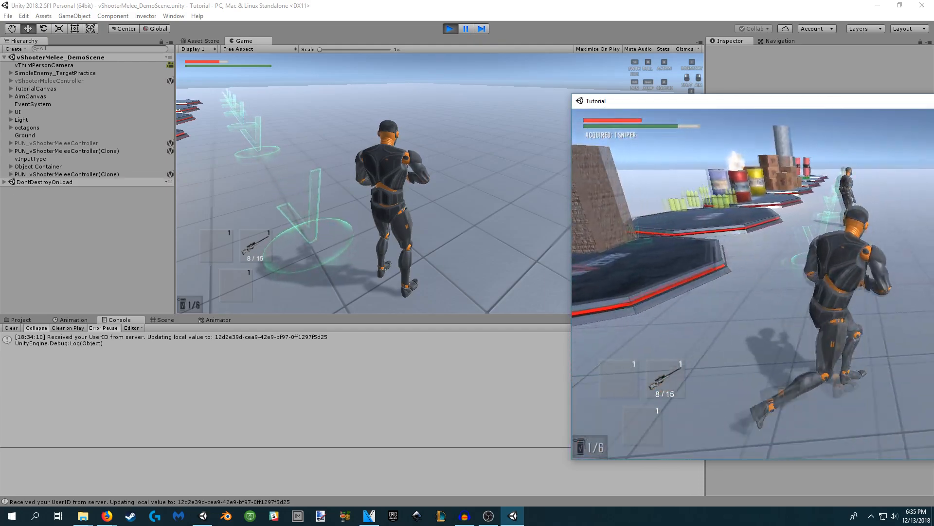
{"action": "key", "text": "w"}
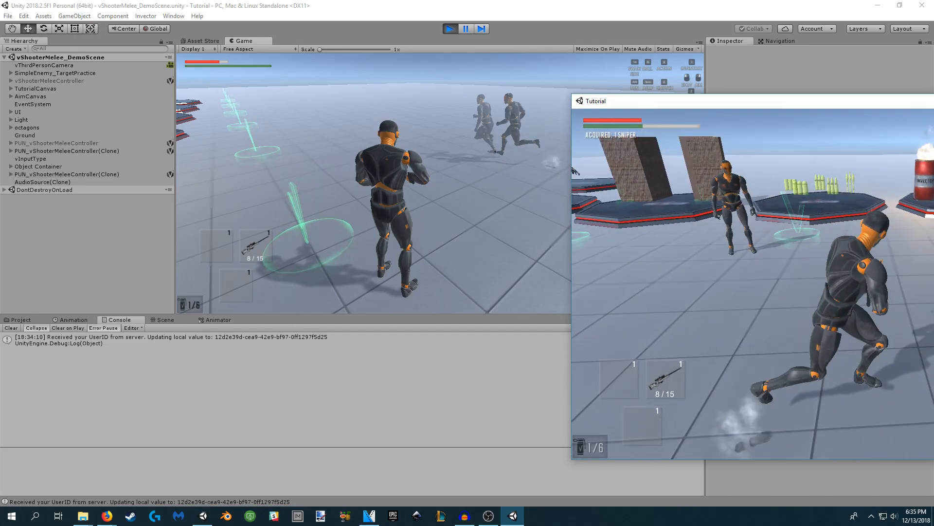
{"action": "key", "text": "w"}
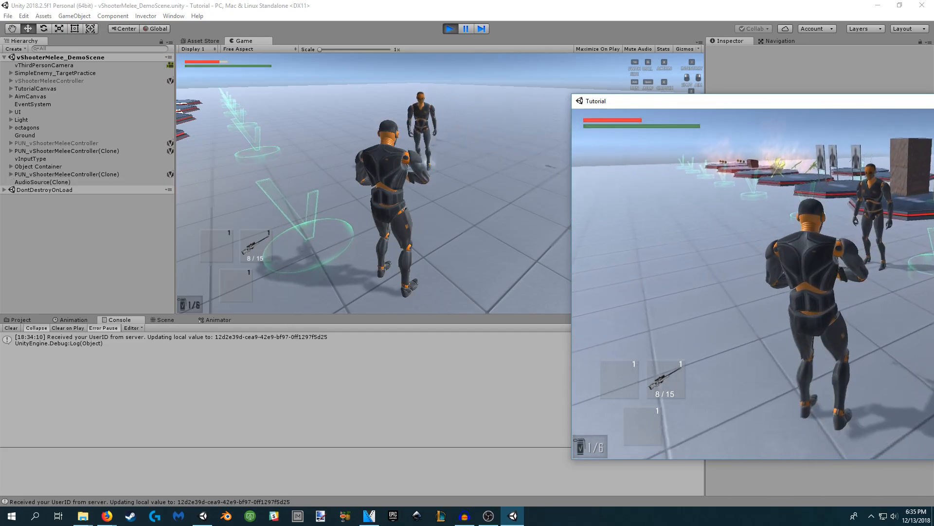
Aim the sniper at the editor's character, shoot it once and walk the build's character up to the body.
{"action": "right_click", "coordinate": [884, 283]}
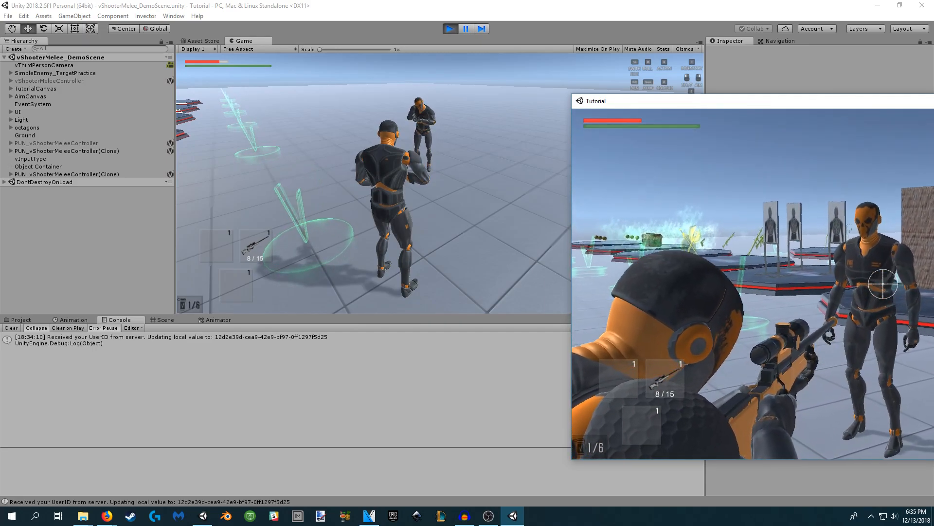
{"action": "left_click", "coordinate": [883, 284]}
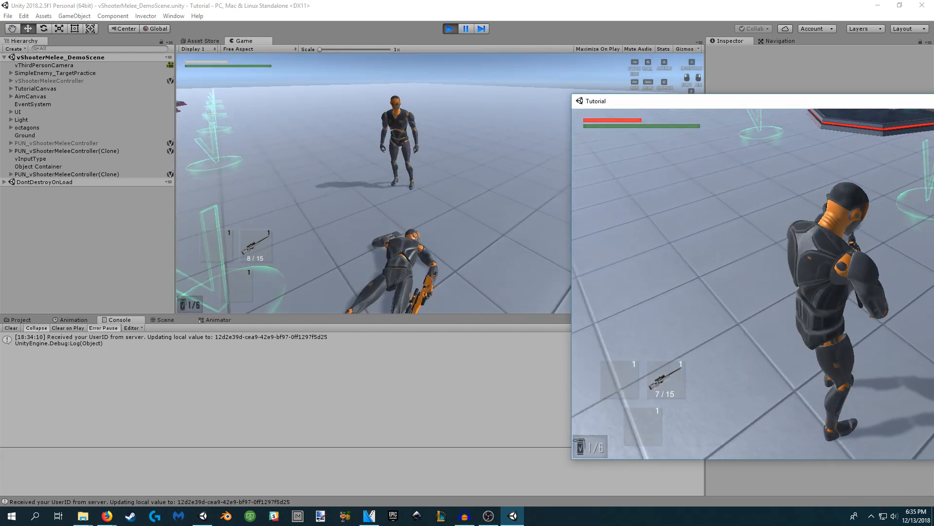
{"action": "key", "text": "w"}
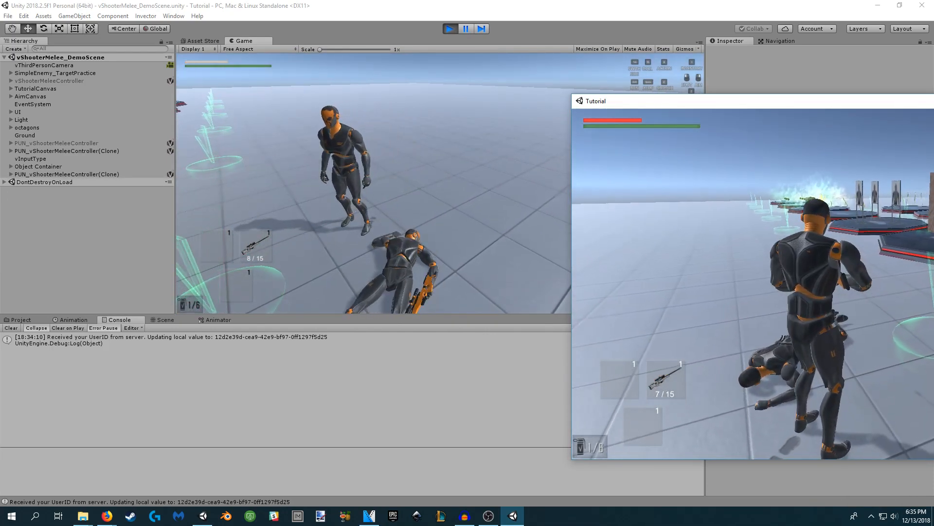
{"action": "right_click", "coordinate": [883, 284]}
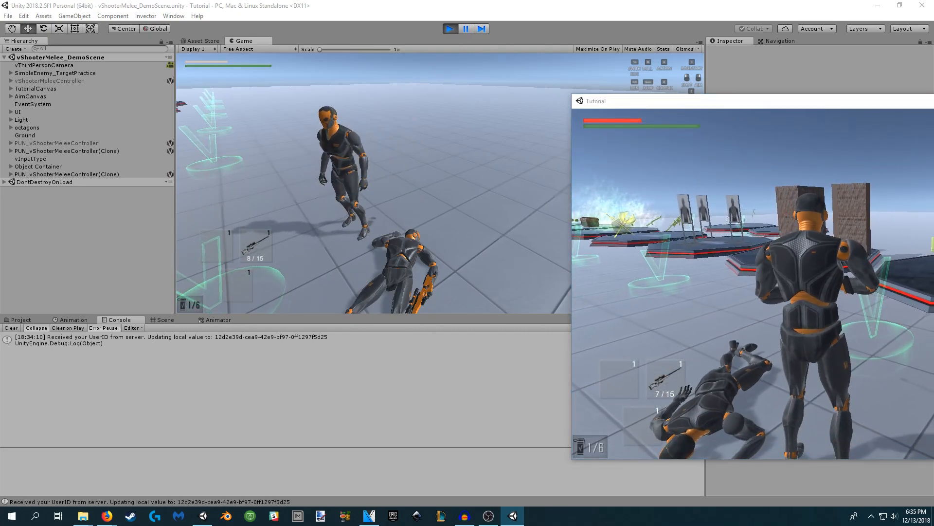
Close the Tutorial build, stop play mode in the Unity editor and clear the console.
{"action": "key", "text": "super"}
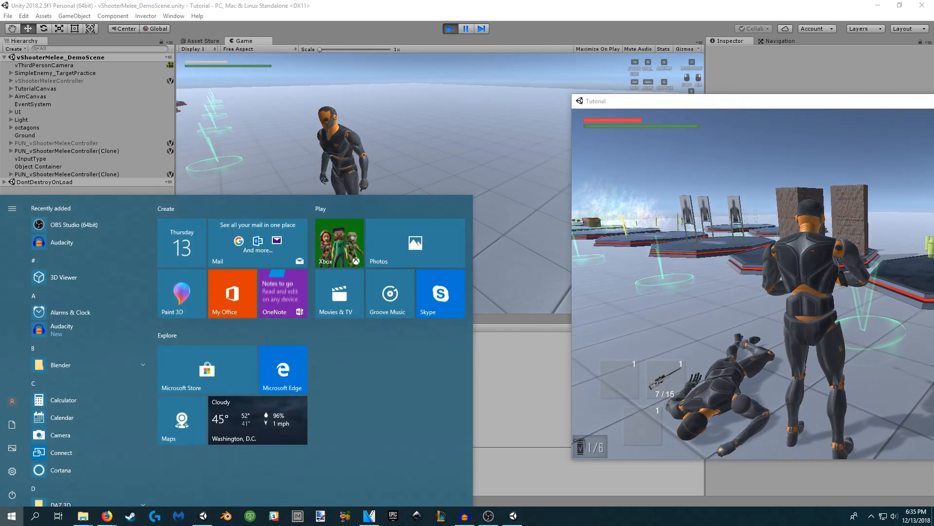
{"action": "key", "text": "alt+F4"}
{"action": "left_click", "coordinate": [550, 23]}
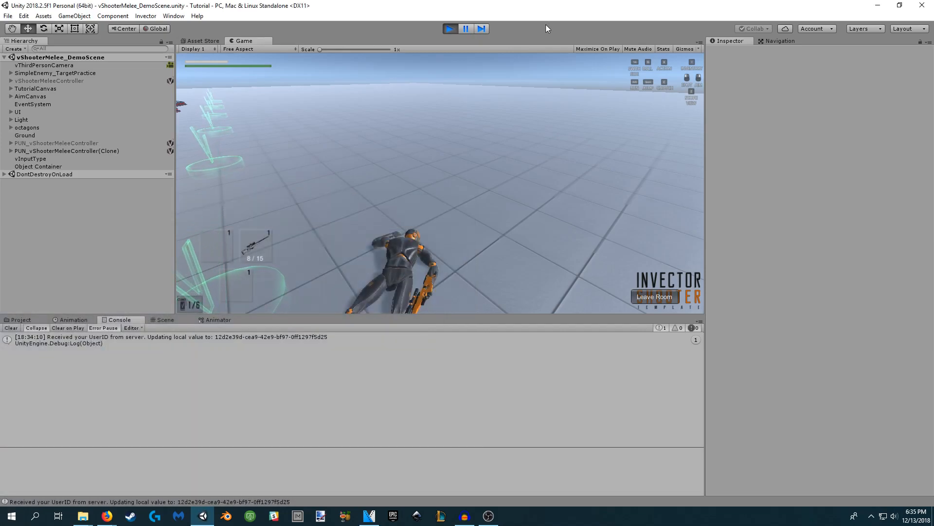
{"action": "left_click", "coordinate": [448, 29]}
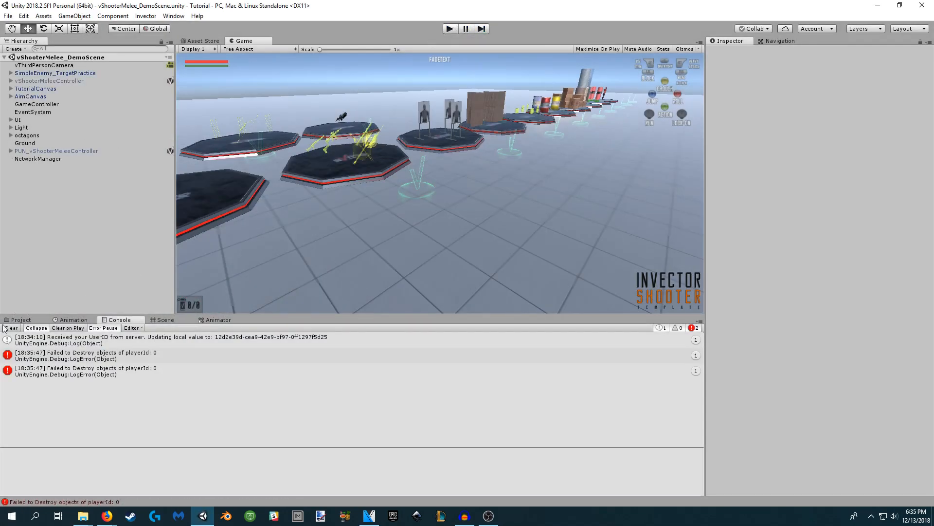
{"action": "left_click", "coordinate": [11, 328]}
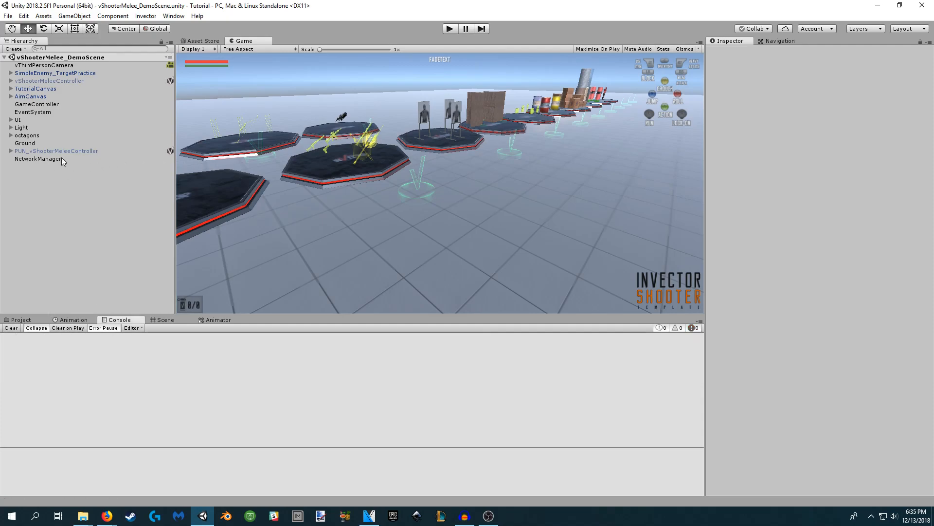
Frame the NetworkManager in the scene view and move it to X 5.22, Y 2.82, Z 0 as the new spawn point.
{"action": "left_click", "coordinate": [167, 320]}
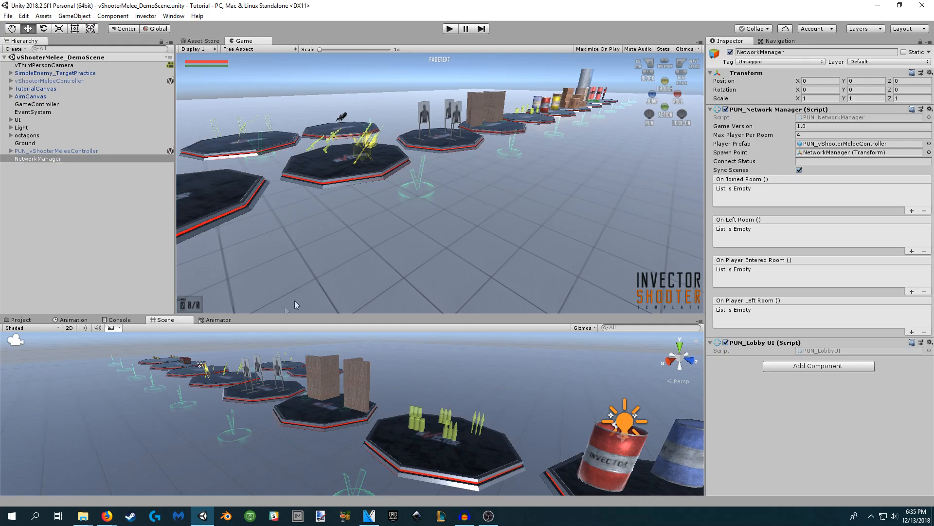
{"action": "key", "text": "f"}
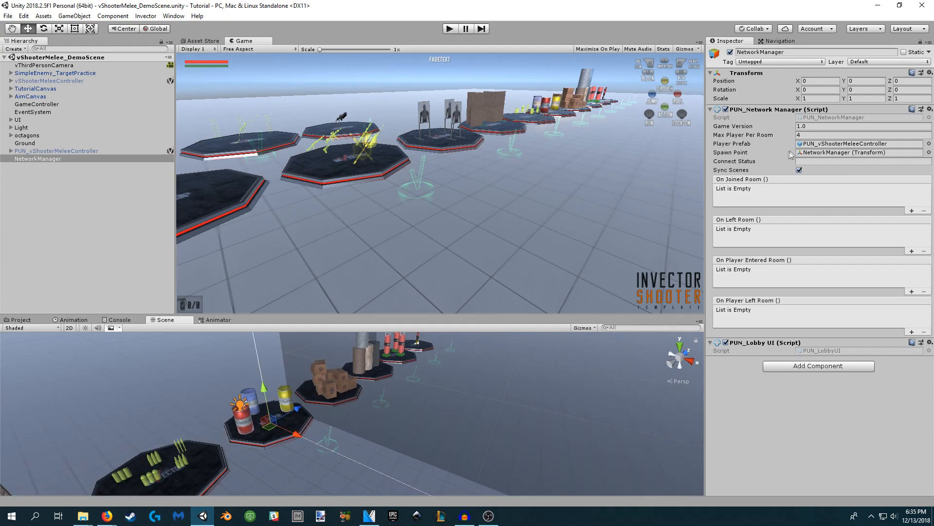
{"action": "left_click", "coordinate": [59, 161]}
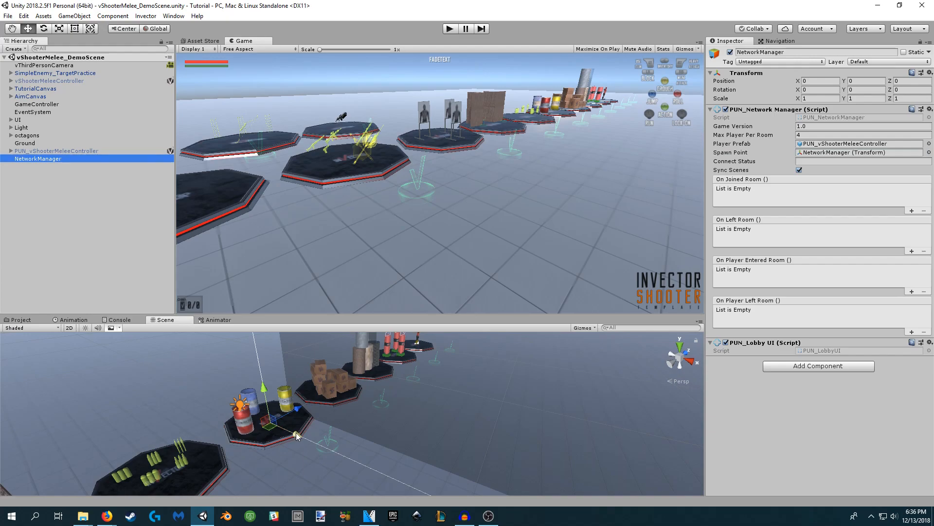
{"action": "left_click_drag", "start_coordinate": [297, 434], "coordinate": [346, 439]}
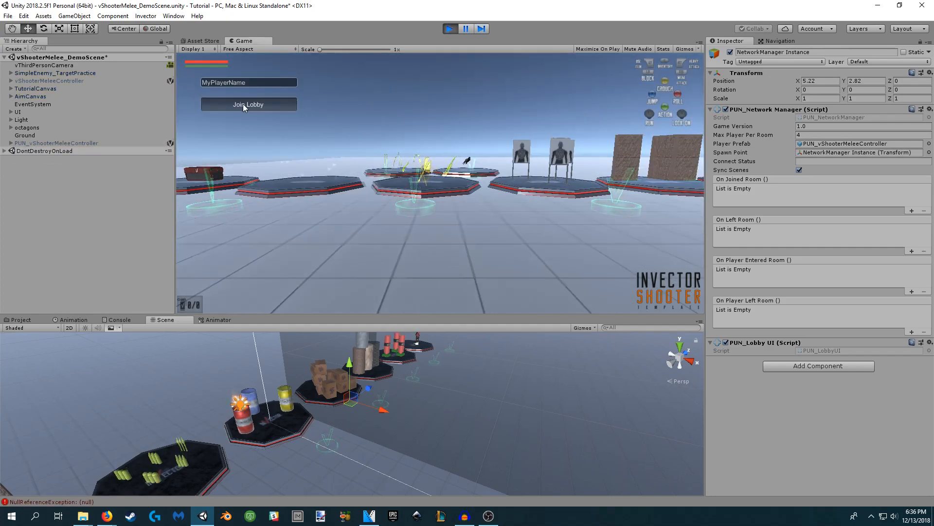
Play the scene and join the lobby to check where the character spawns and what the connect status reports.
{"action": "left_click", "coordinate": [243, 104]}
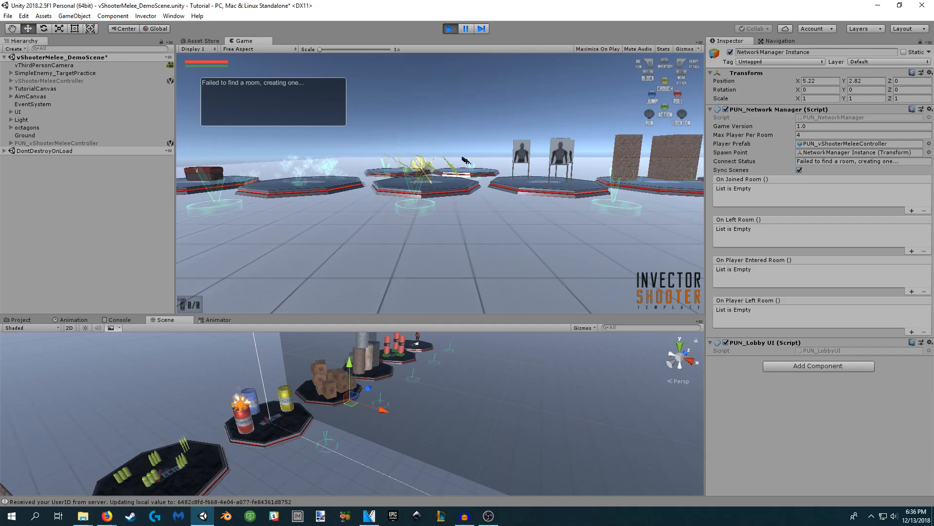
{"action": "key", "text": "alt+Tab"}
{"action": "key", "text": "super"}
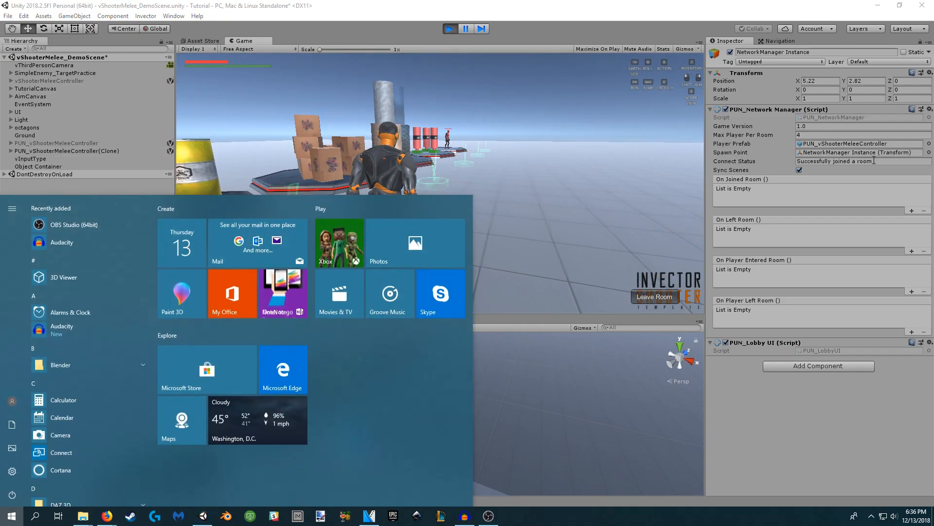
{"action": "left_click", "coordinate": [864, 162]}
Stop play mode and clear the logged messages from the console.
{"action": "left_click", "coordinate": [454, 28]}
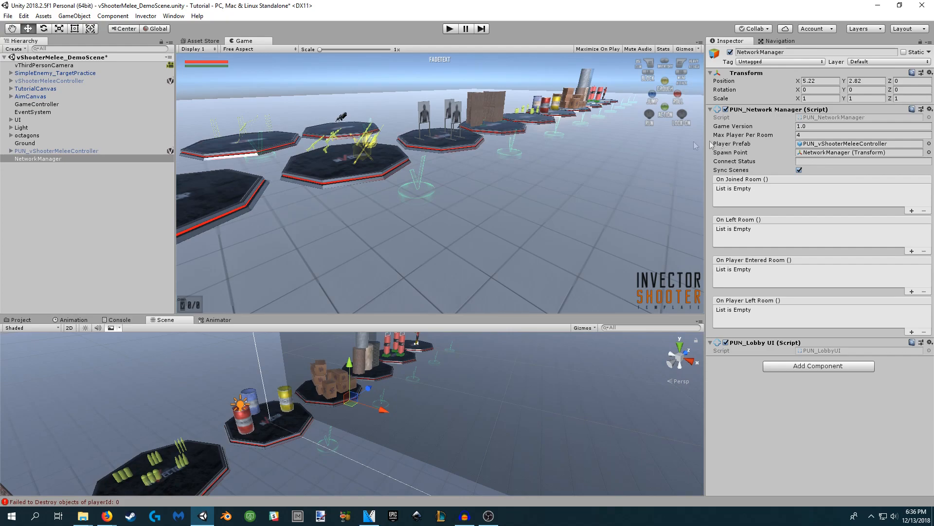
{"action": "left_click", "coordinate": [118, 321]}
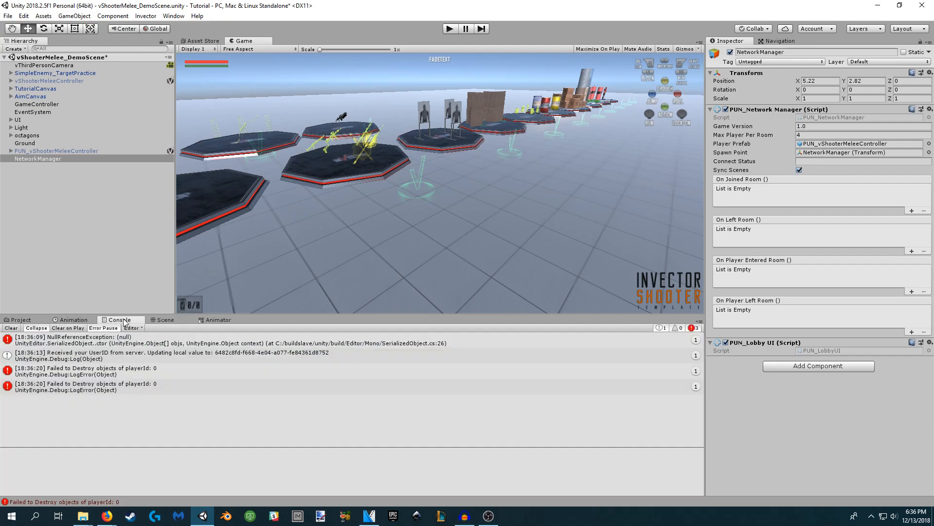
{"action": "left_click", "coordinate": [11, 327]}
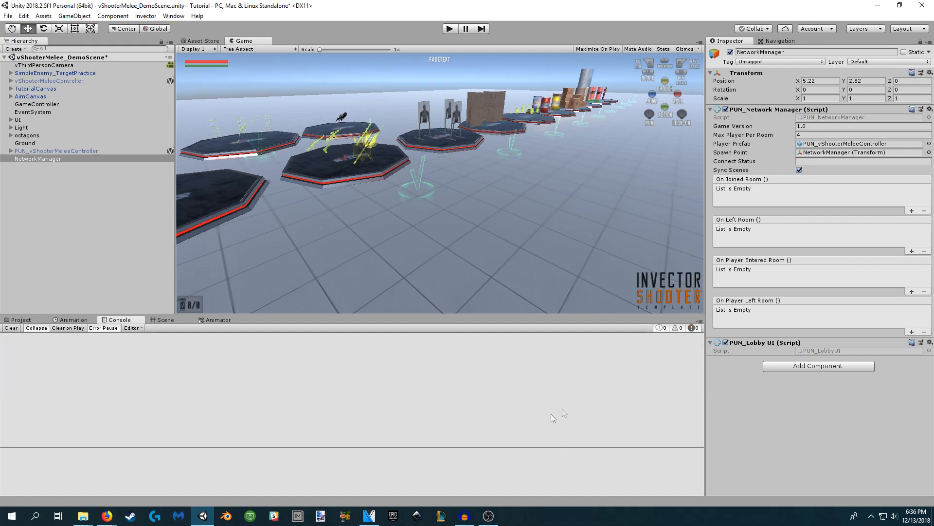